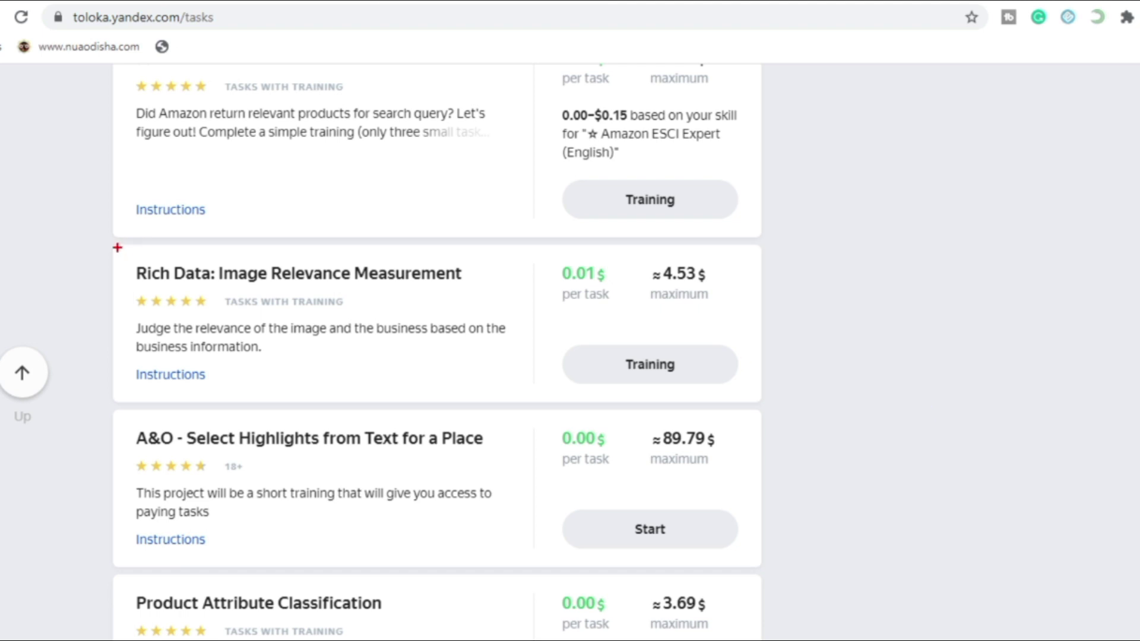
- Examine the Rich Data image relevance and image quality task cards, marking the latter's pay per task, hourly average and daily maximum
mouse_move(118, 248)
left_mouse_down()
mouse_move(252, 356)
mouse_move(437, 384)
mouse_move(518, 382)
mouse_move(525, 394)
mouse_move(739, 398)
left_mouse_up()
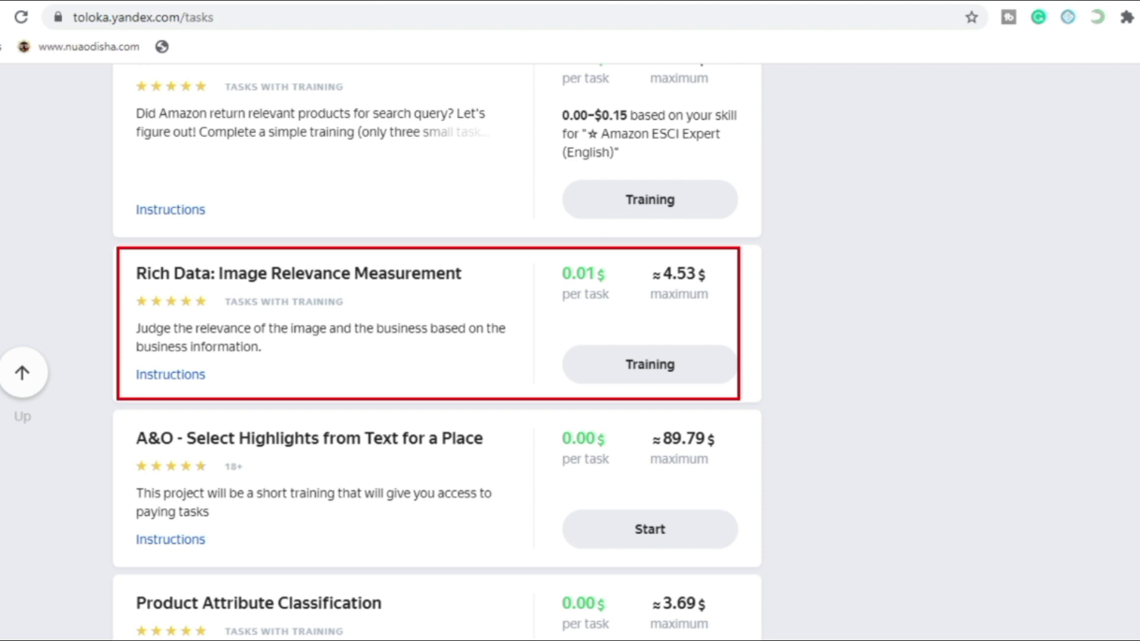
left_click(914, 421)
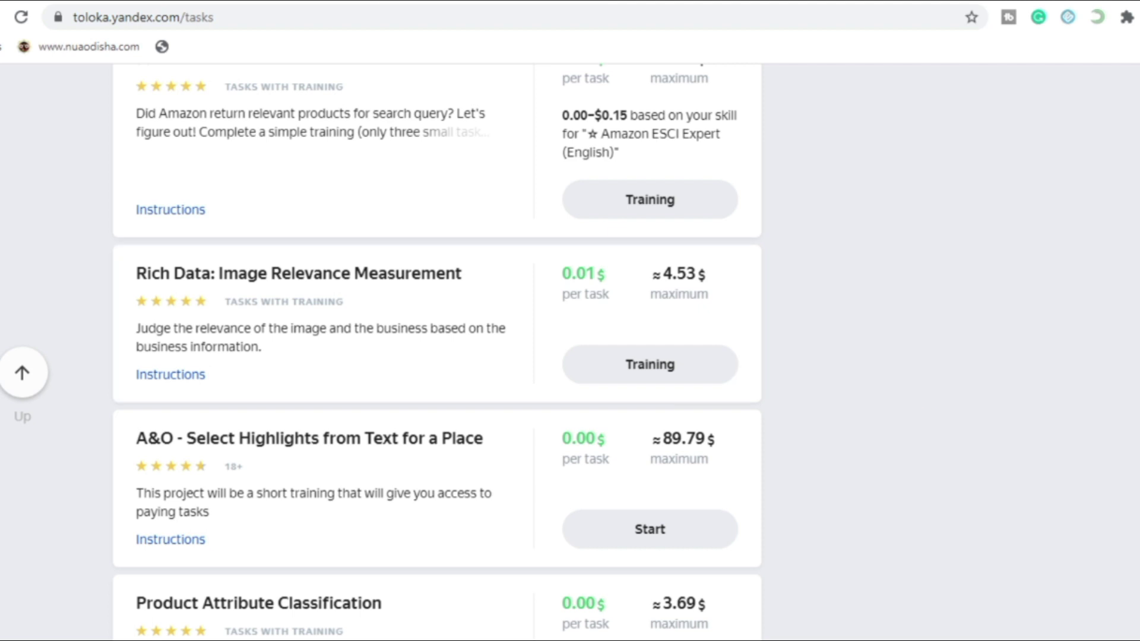
scroll(437, 350, "up", 15)
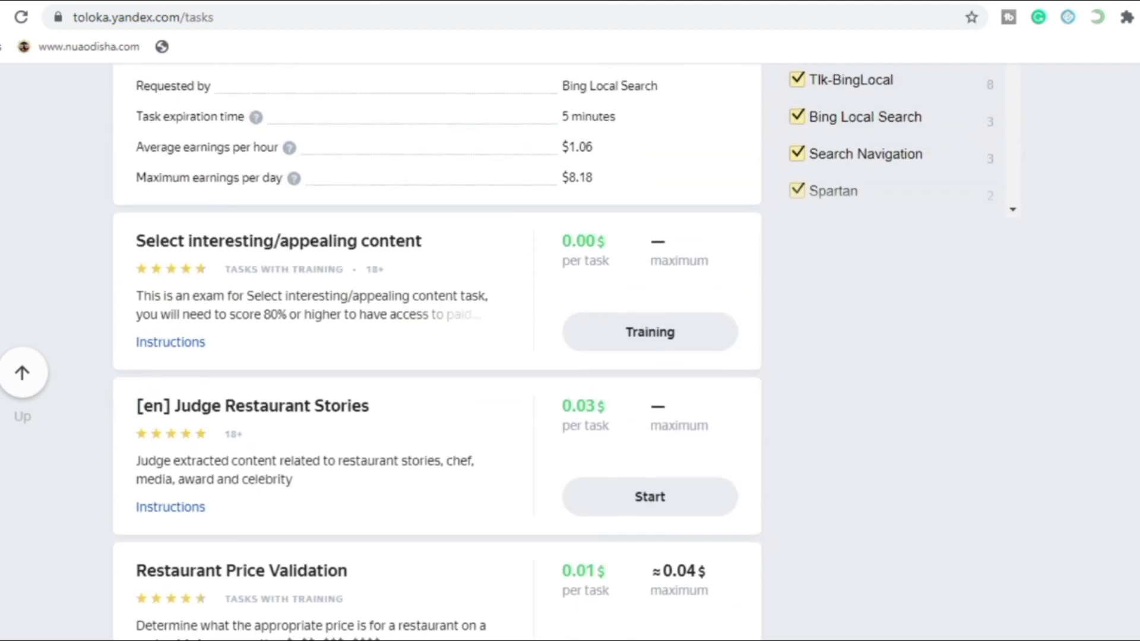
scroll(437, 350, "up", 5)
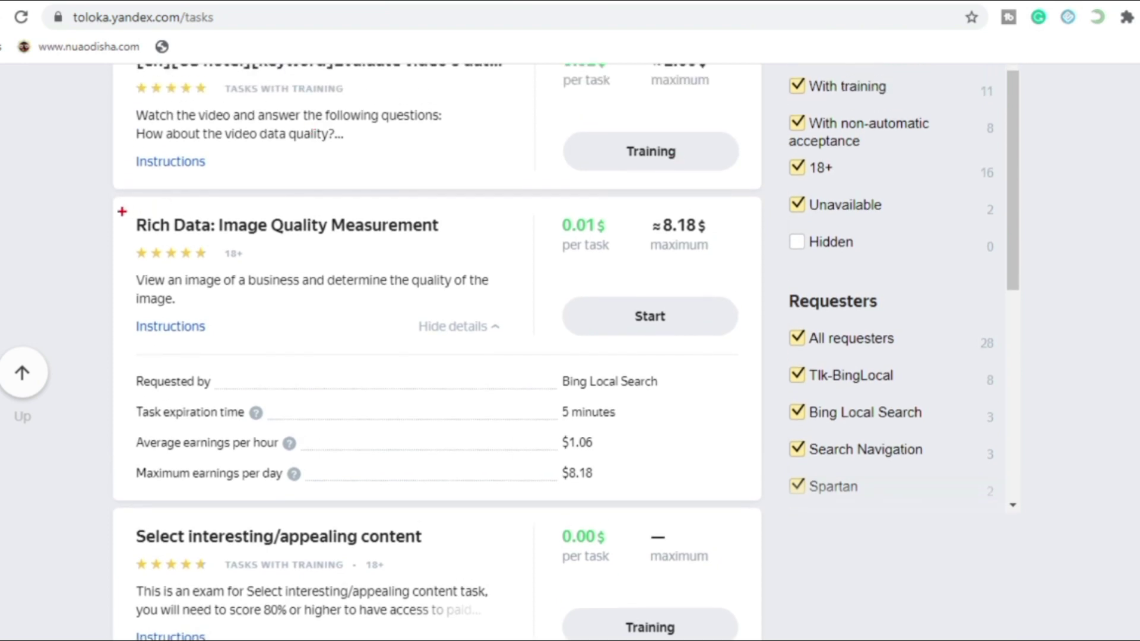
mouse_move(117, 200)
left_mouse_down()
mouse_move(305, 242)
mouse_move(344, 318)
mouse_move(664, 341)
mouse_move(745, 378)
mouse_move(722, 302)
mouse_move(730, 270)
left_mouse_up()
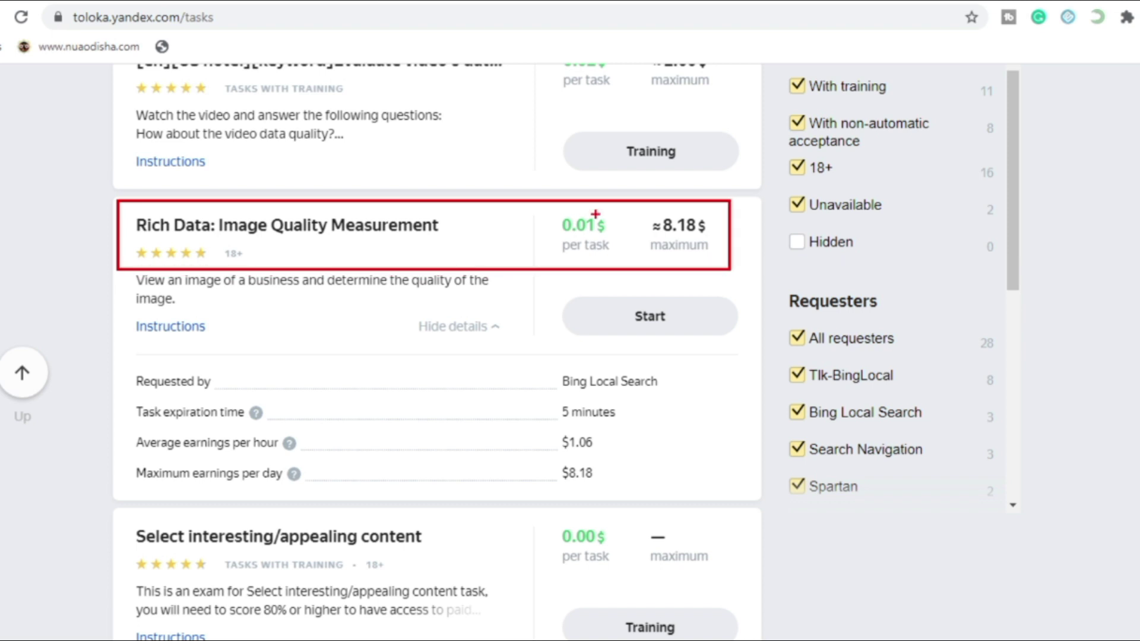
mouse_move(546, 207)
left_mouse_down()
mouse_move(716, 244)
mouse_move(724, 267)
left_mouse_up()
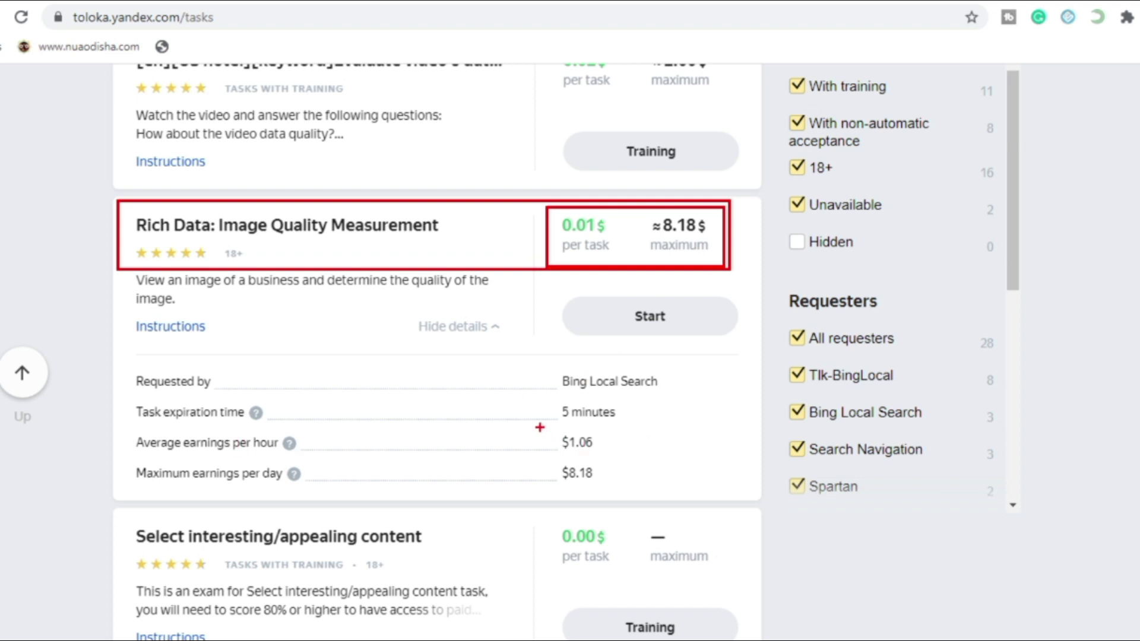
mouse_move(540, 428)
left_mouse_down()
mouse_move(626, 477)
mouse_move(623, 458)
left_mouse_up()
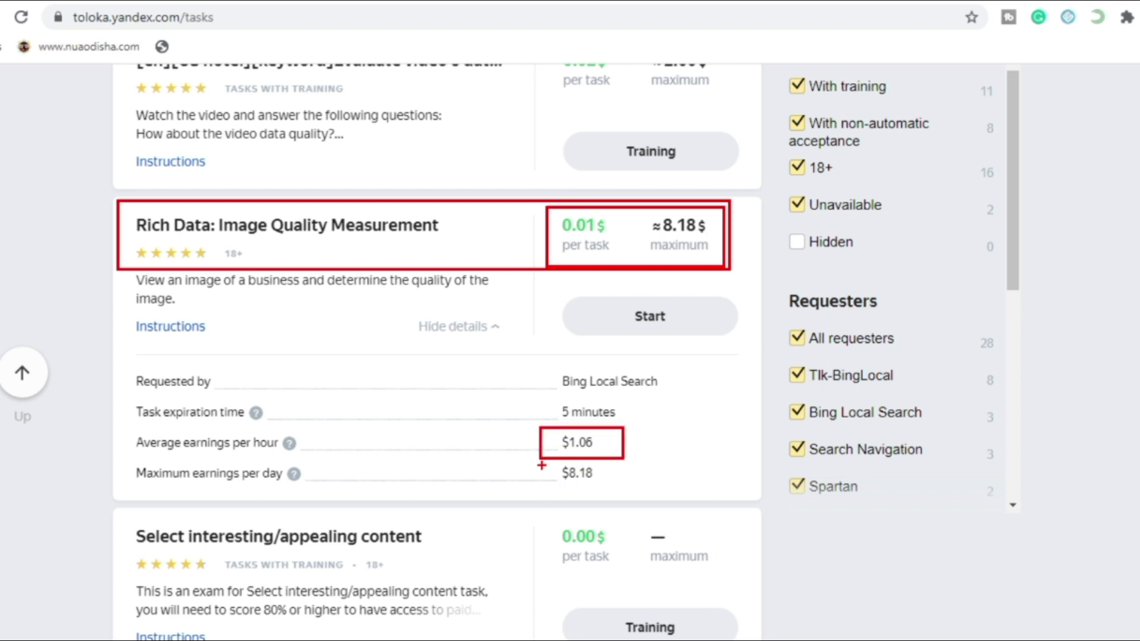
mouse_move(542, 465)
left_mouse_down()
mouse_move(620, 482)
mouse_move(620, 493)
left_mouse_up()
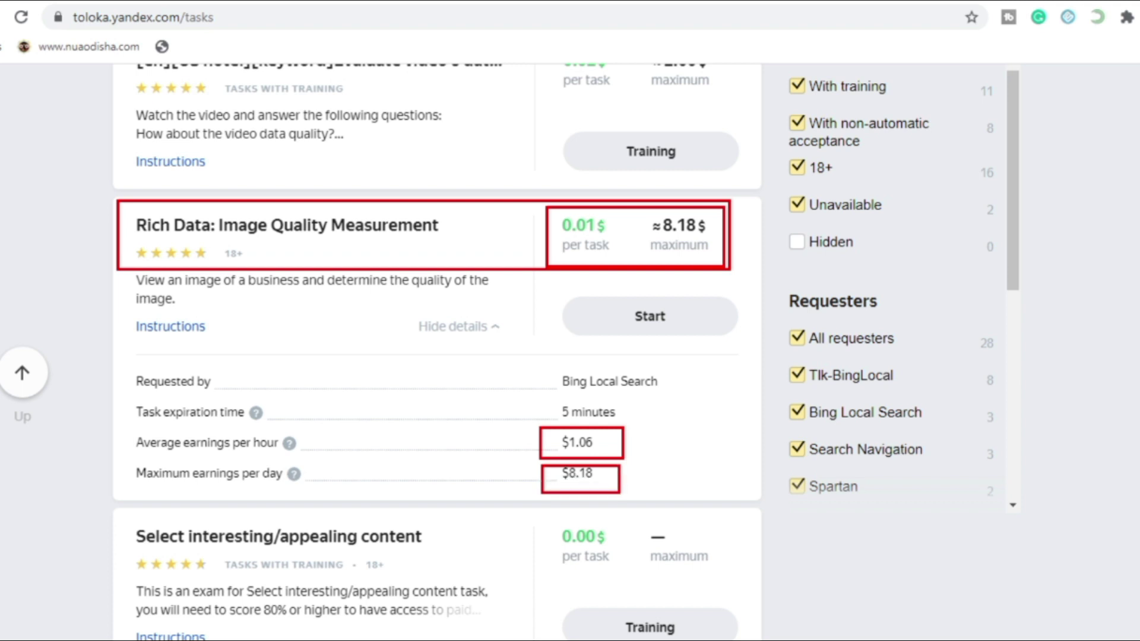
key("Escape")
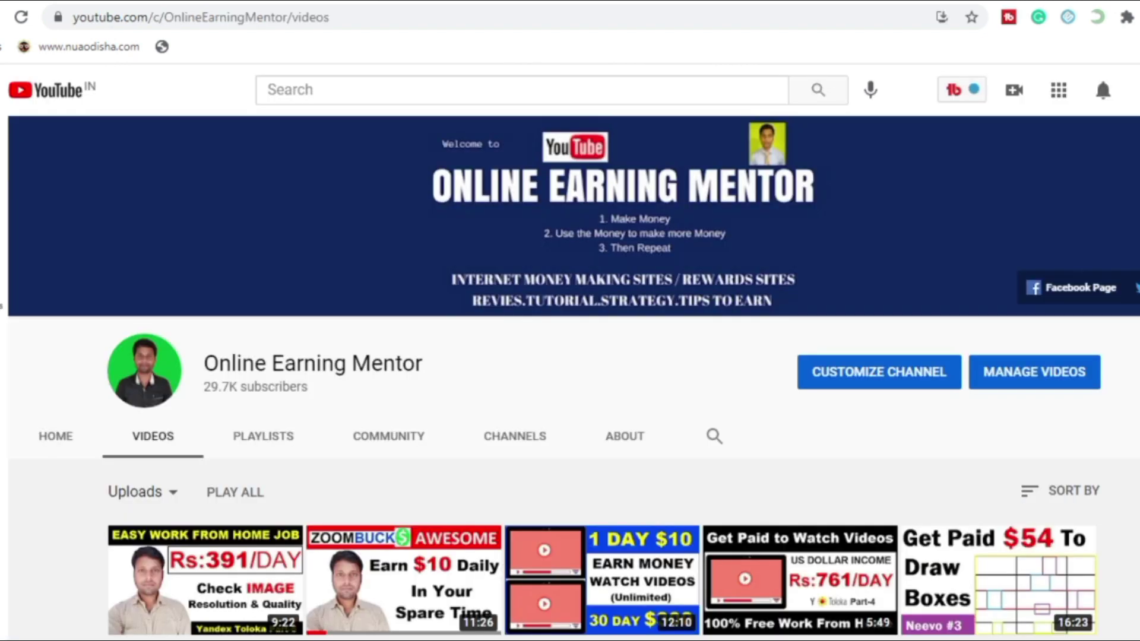
- View the playlists of the Online Earning Mentor channel on YouTube and look through the collection
left_click(265, 435)
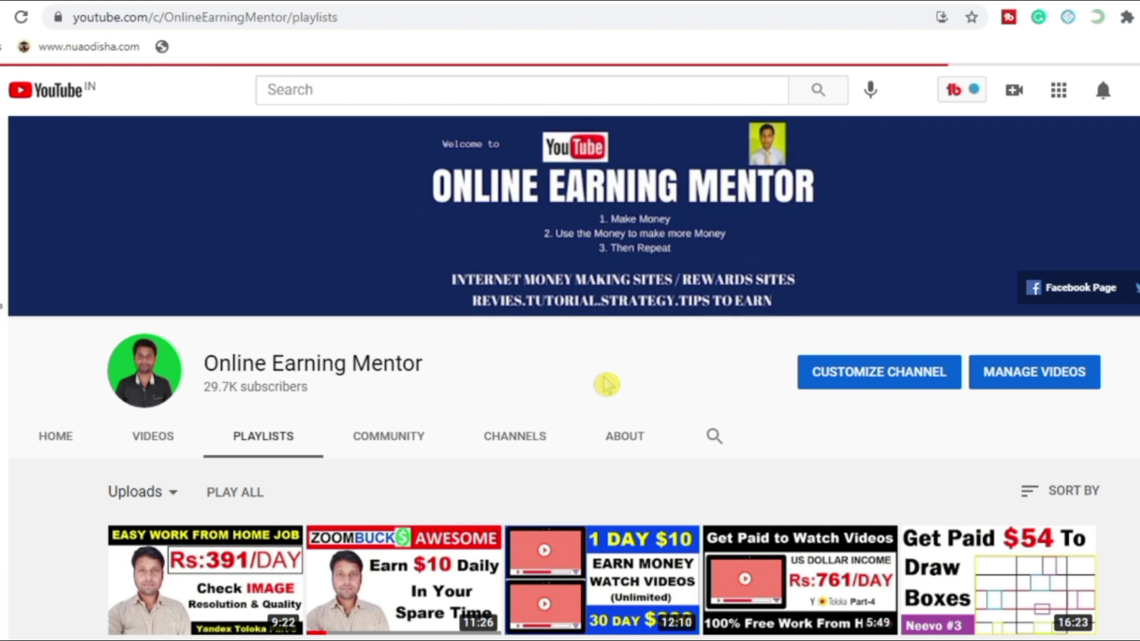
scroll(606, 385, "down", 10)
scroll(606, 385, "up", 3)
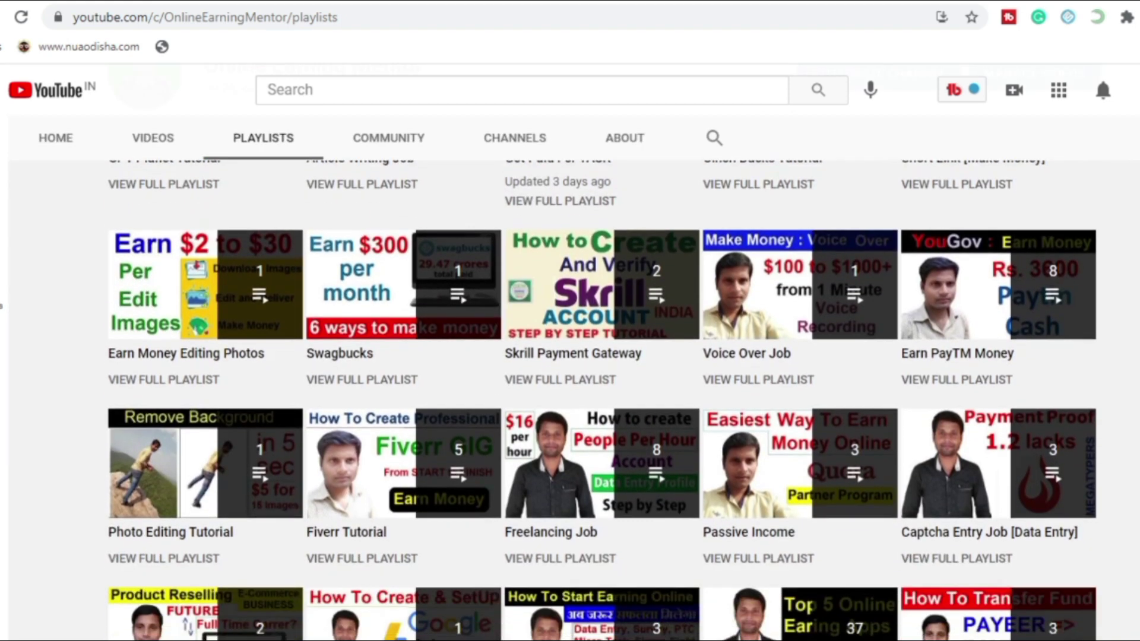
scroll(602, 386, "down", 7)
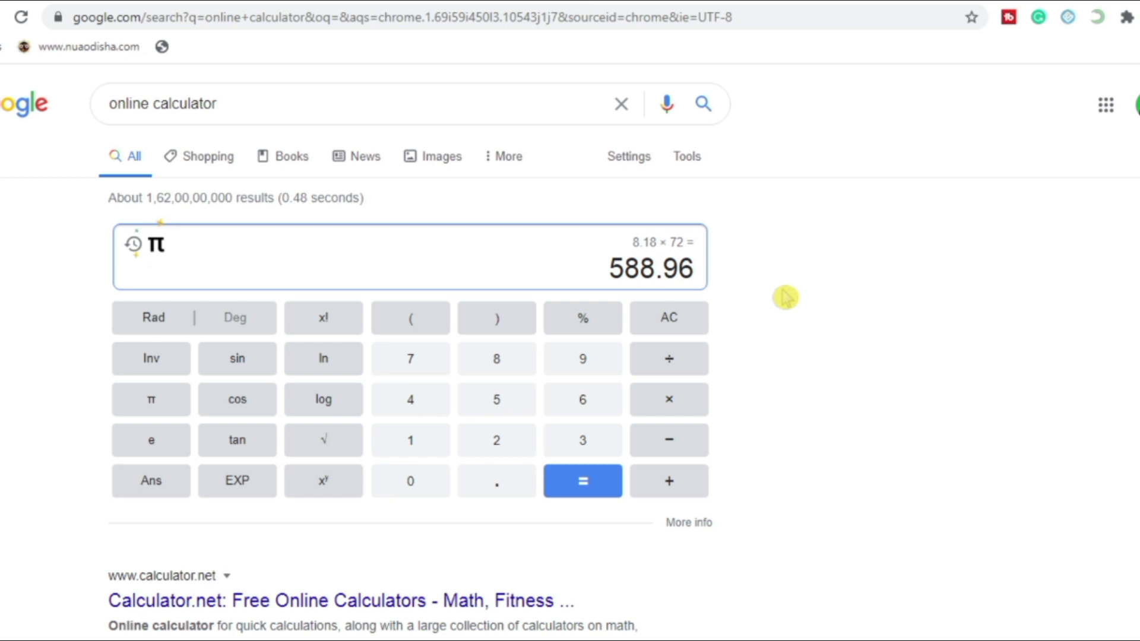
- Return to the Toloka tasks page and look through the whole task list, ending at the Rich Data: Image Quality Measurement task
key("alt+Left")
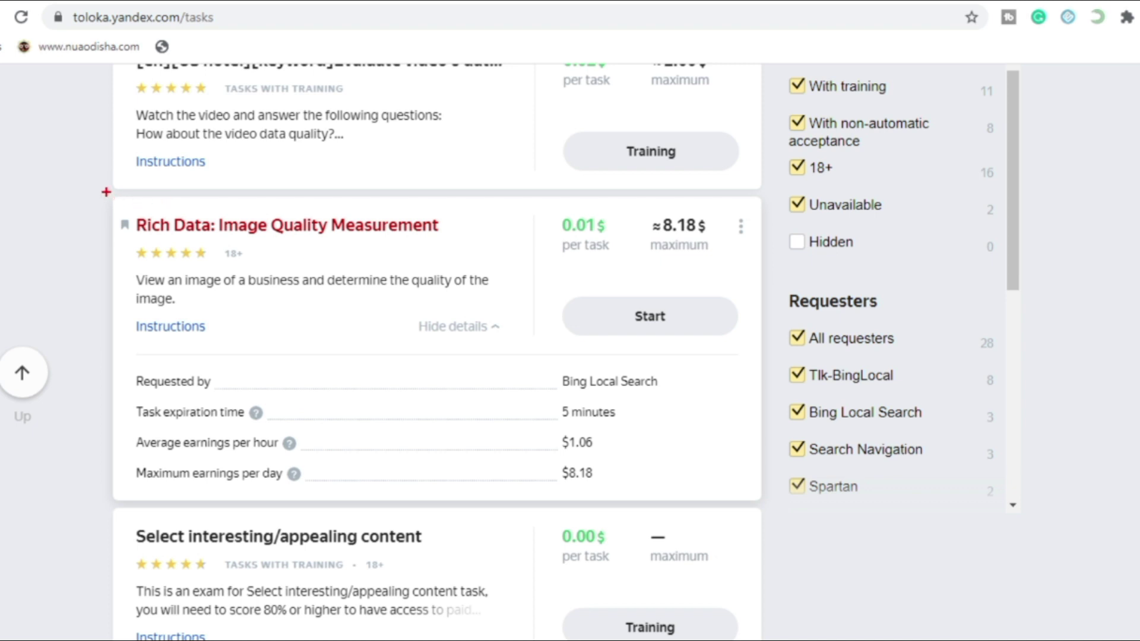
left_click_drag(105, 192, 589, 344)
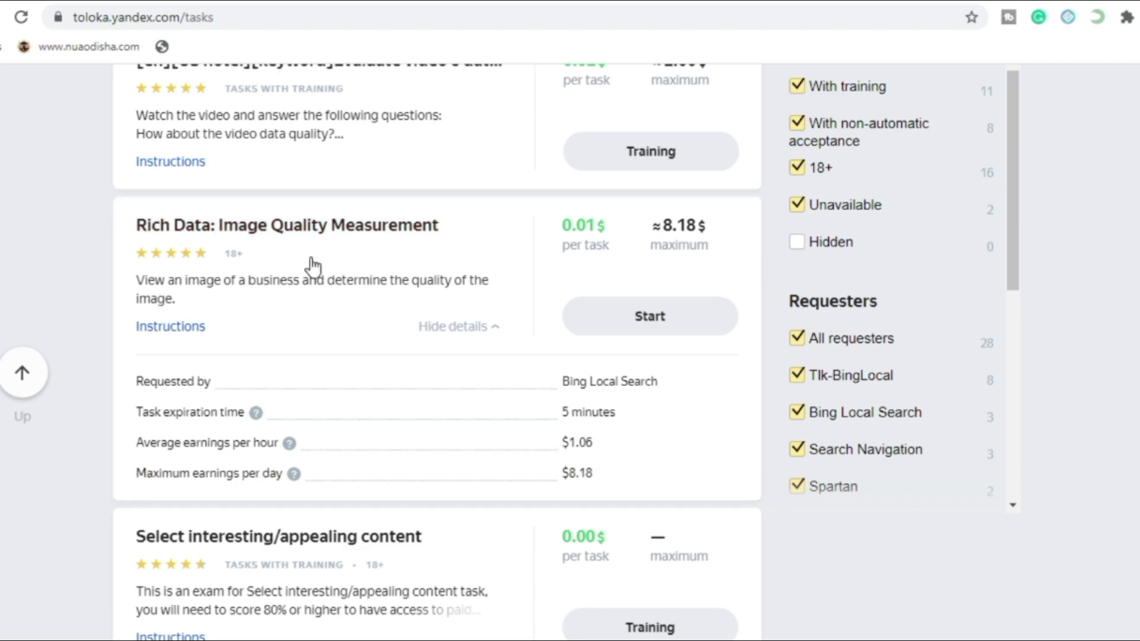
scroll(570, 351, "up", 3)
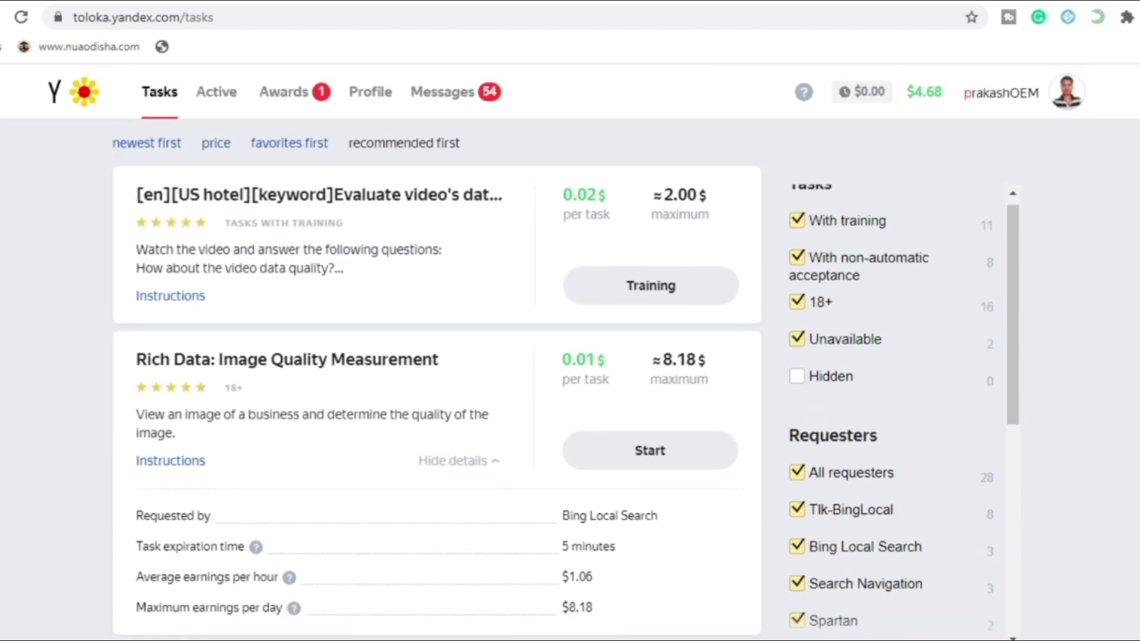
scroll(497, 350, "down", 15)
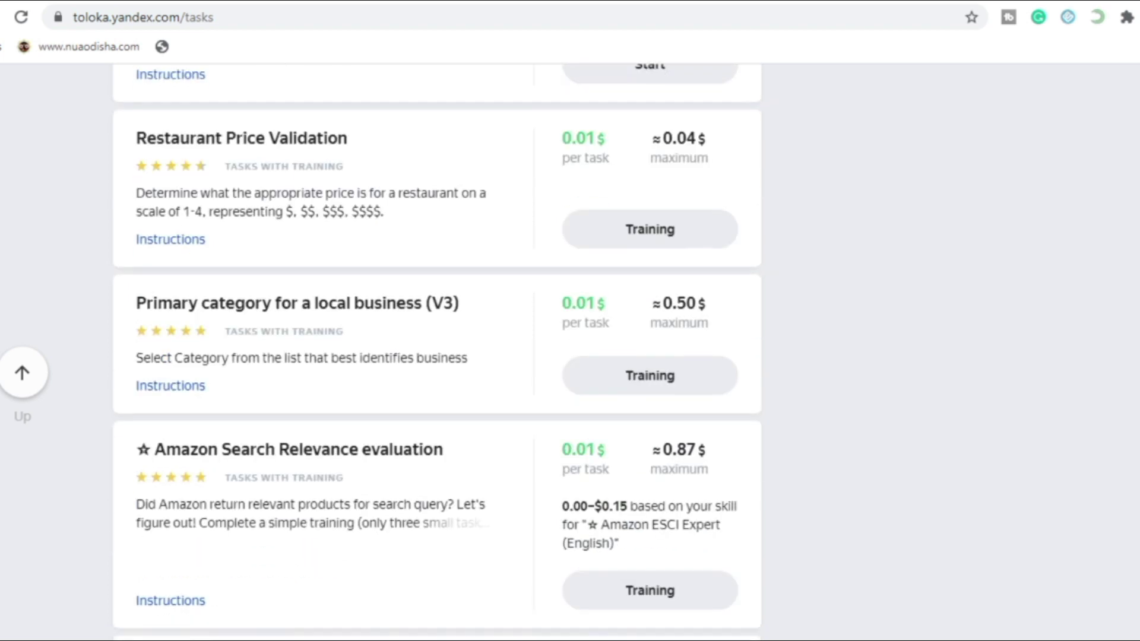
scroll(437, 346, "down", 12)
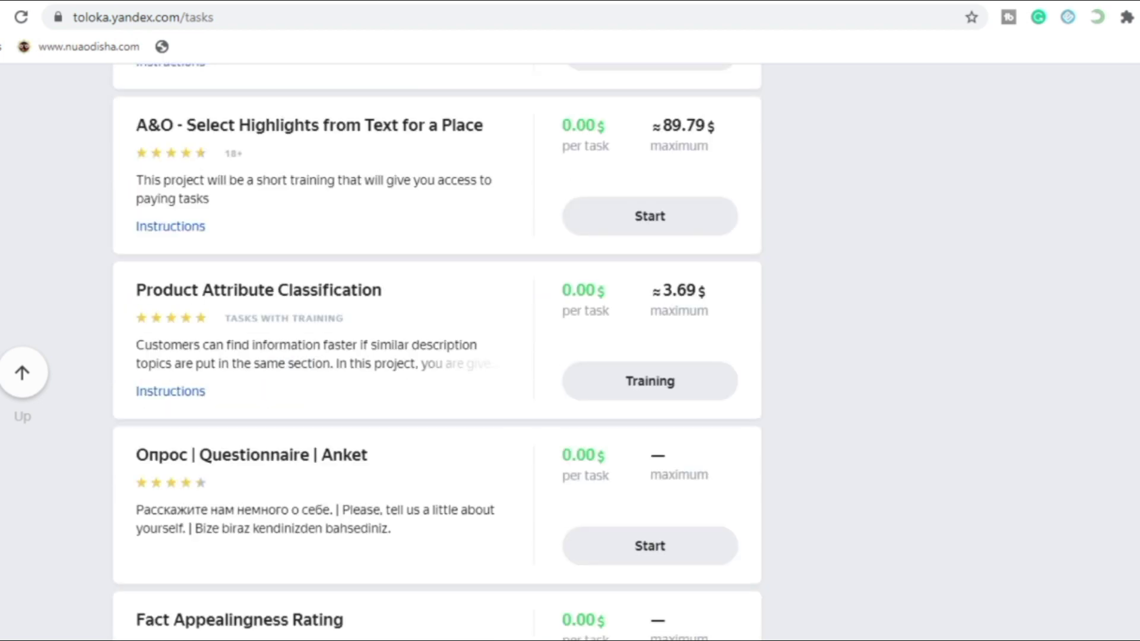
scroll(437, 350, "down", 4)
scroll(437, 350, "down", 10)
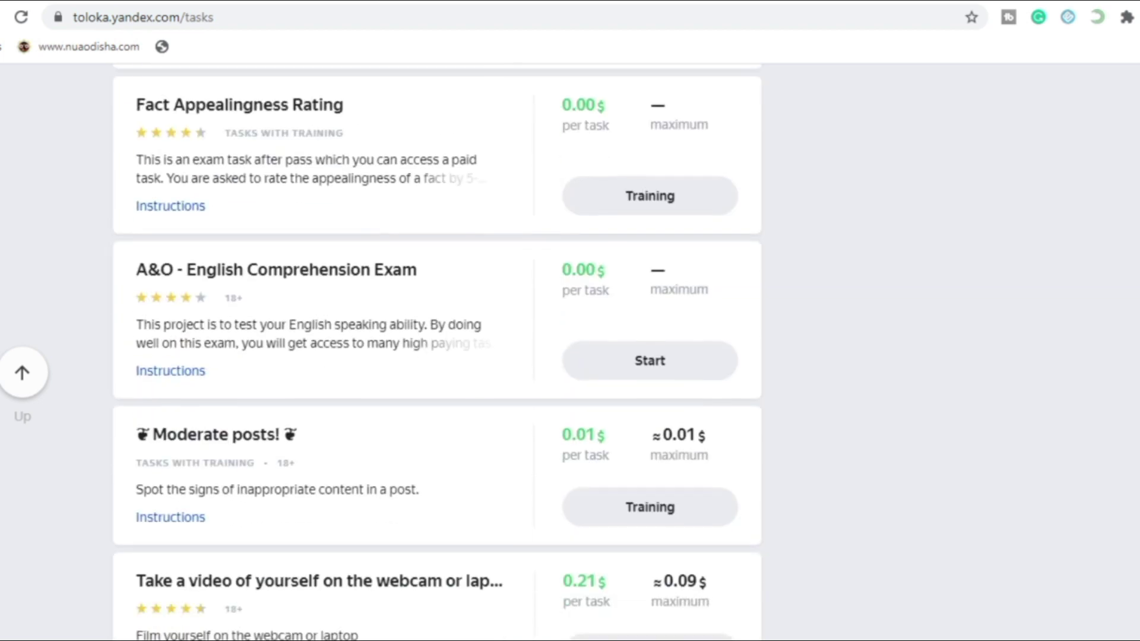
scroll(437, 350, "down", 5)
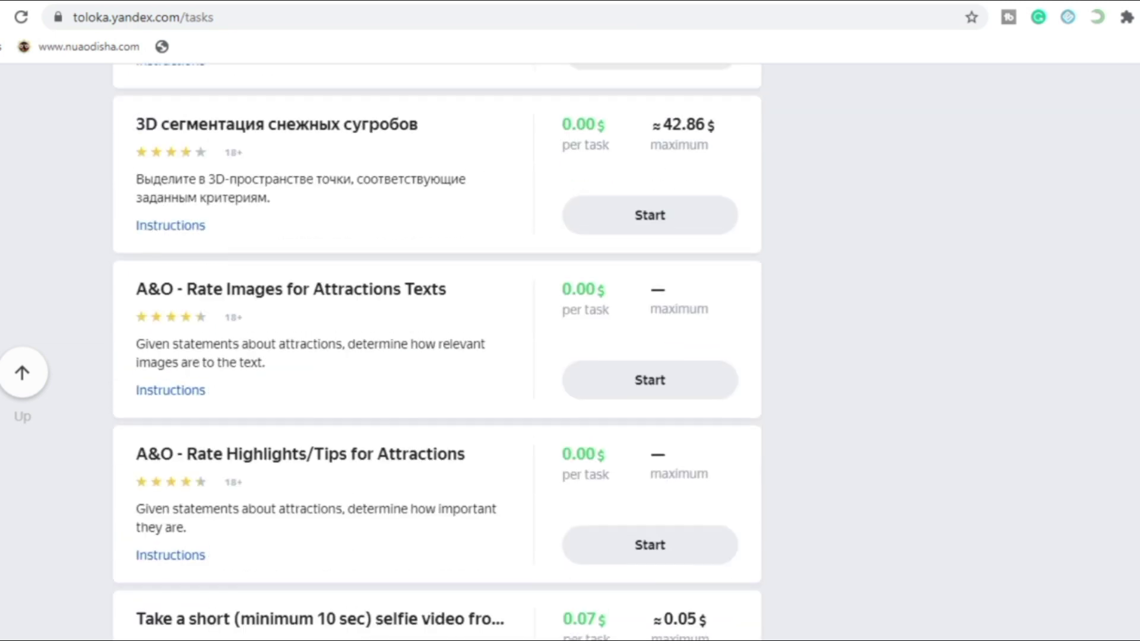
scroll(437, 350, "down", 4)
scroll(437, 350, "down", 3)
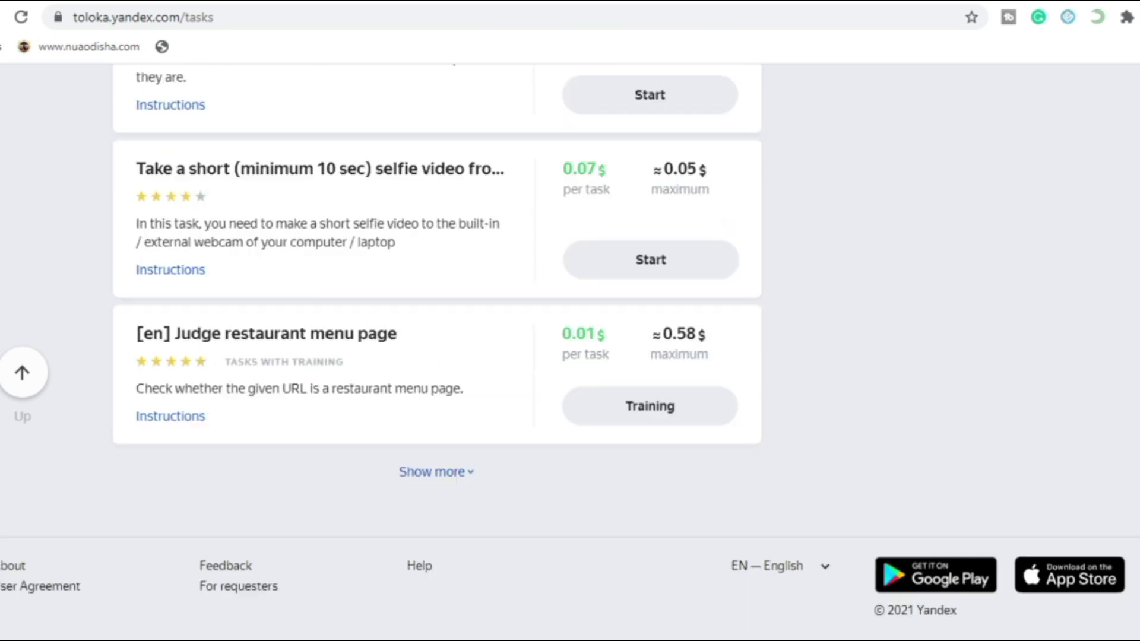
scroll(437, 351, "up", 20)
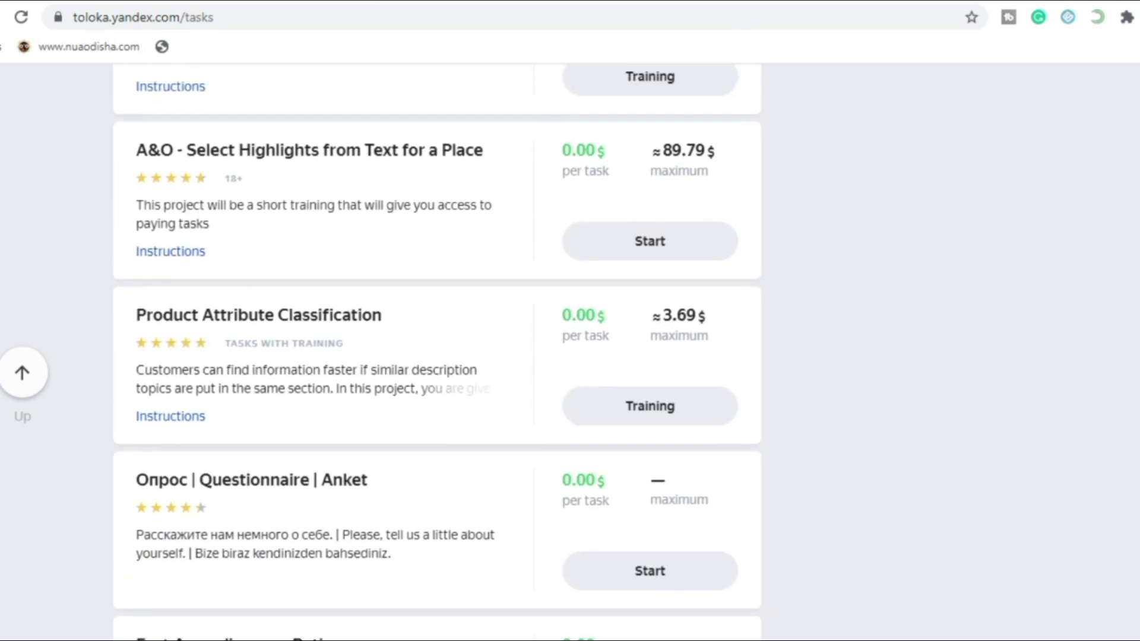
scroll(437, 350, "up", 7)
scroll(437, 350, "up", 15)
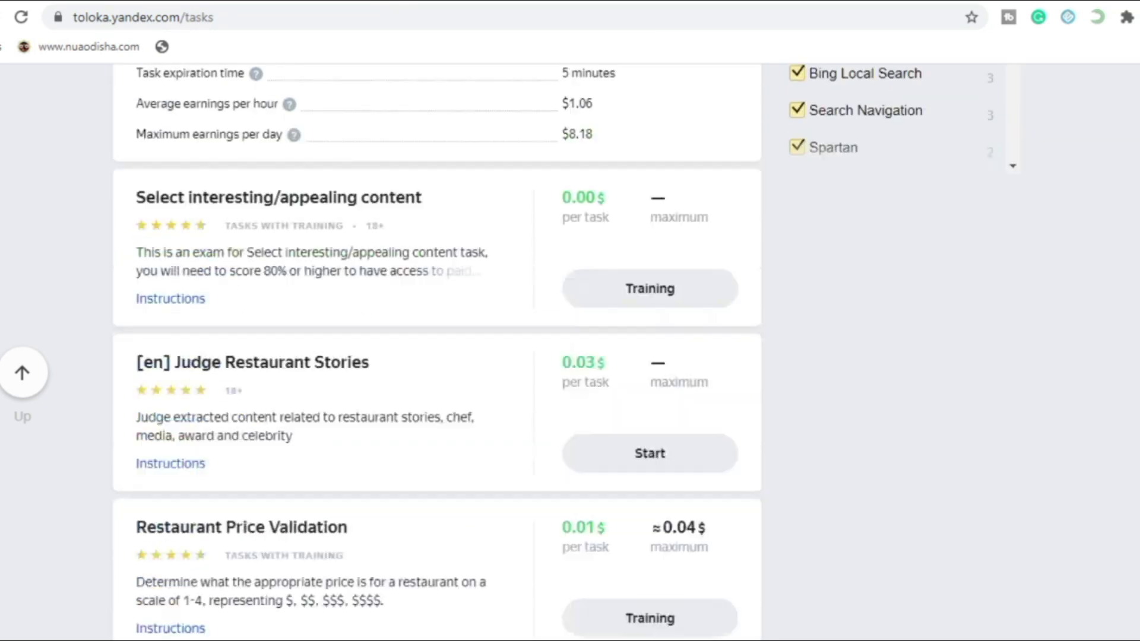
scroll(437, 351, "up", 2)
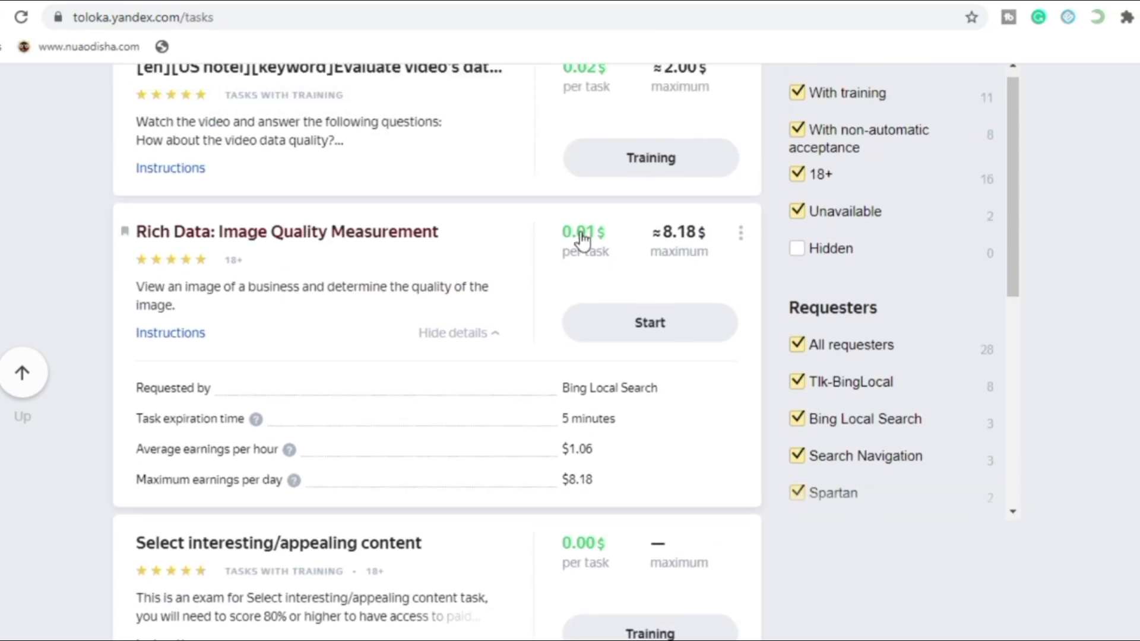
- Open the instructions of the Rich Data: Image Quality Measurement task and read the introduction and the rule for borderline images
left_click(171, 334)
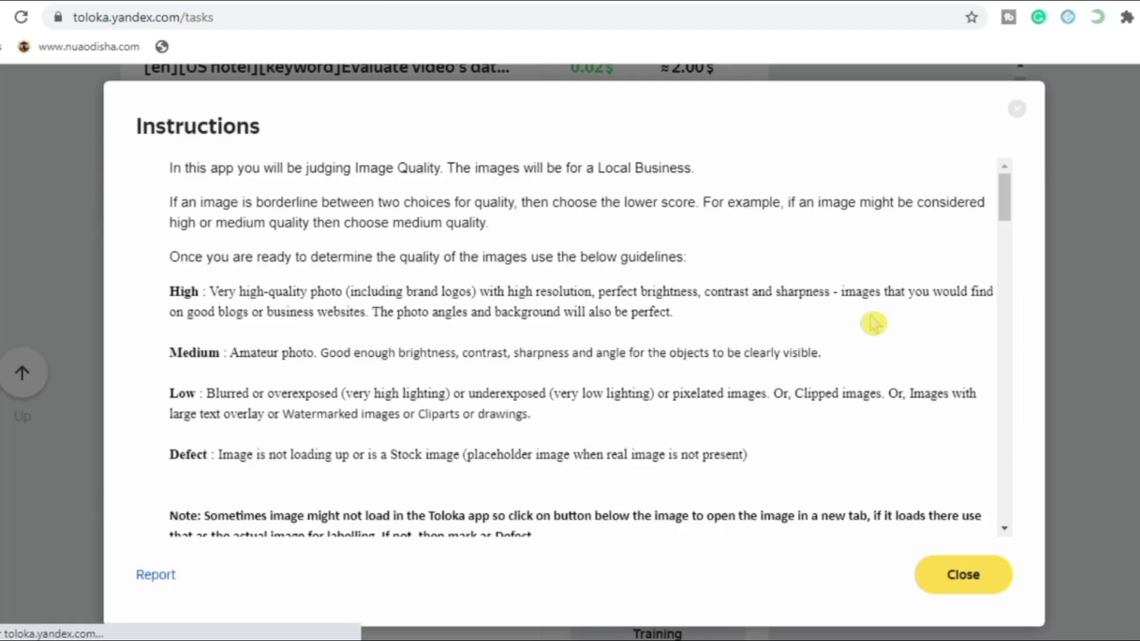
left_click_drag(170, 168, 437, 176)
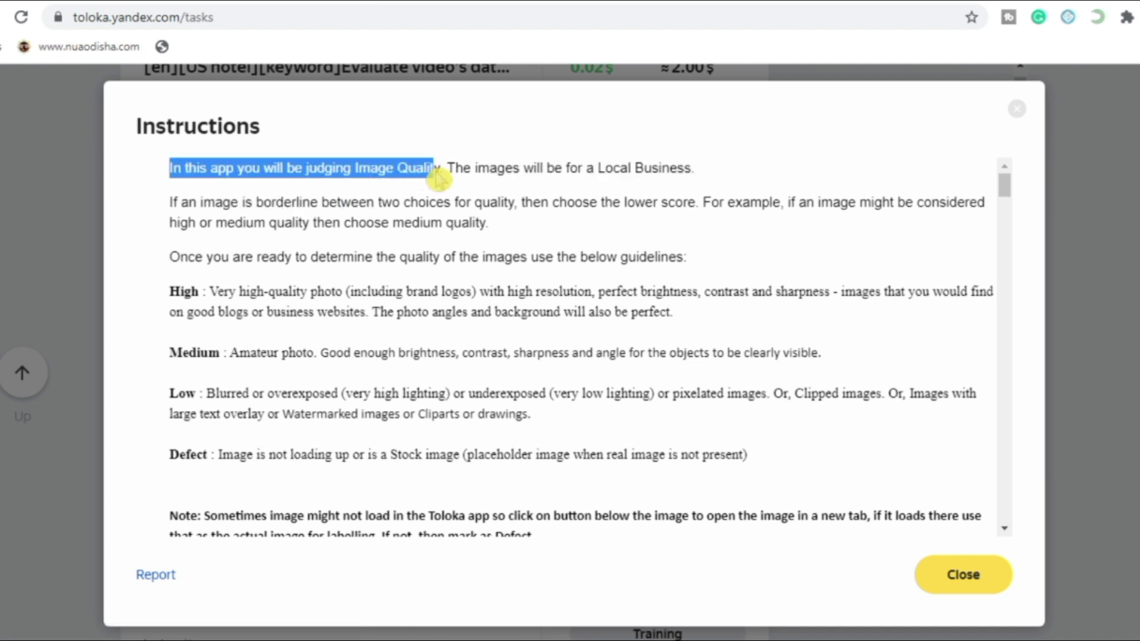
left_click_drag(449, 168, 754, 185)
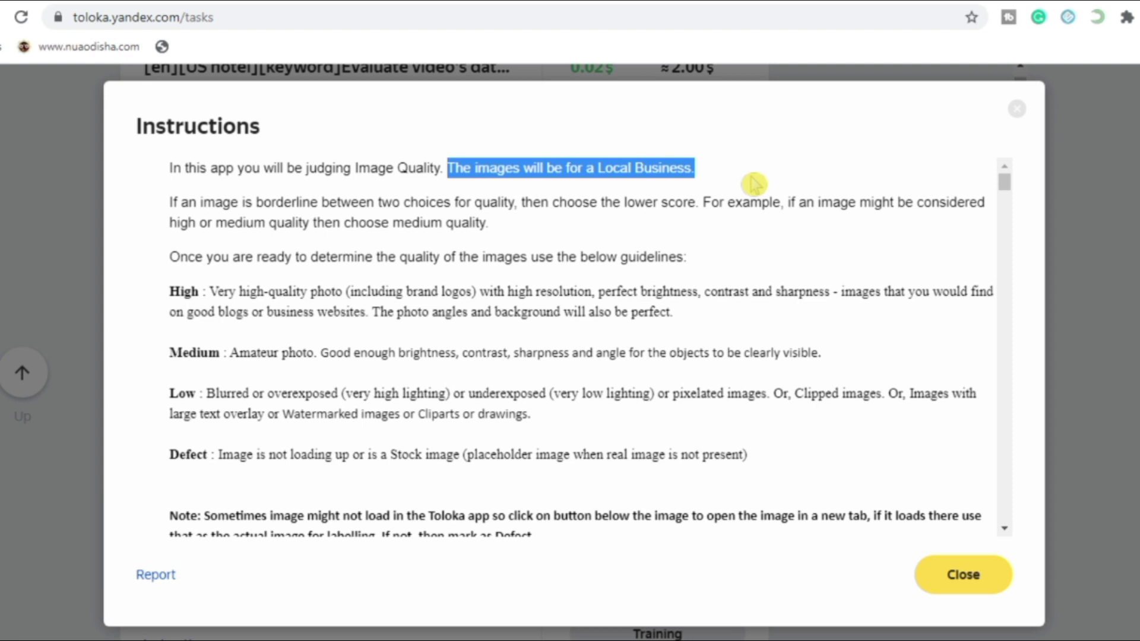
left_click(754, 185)
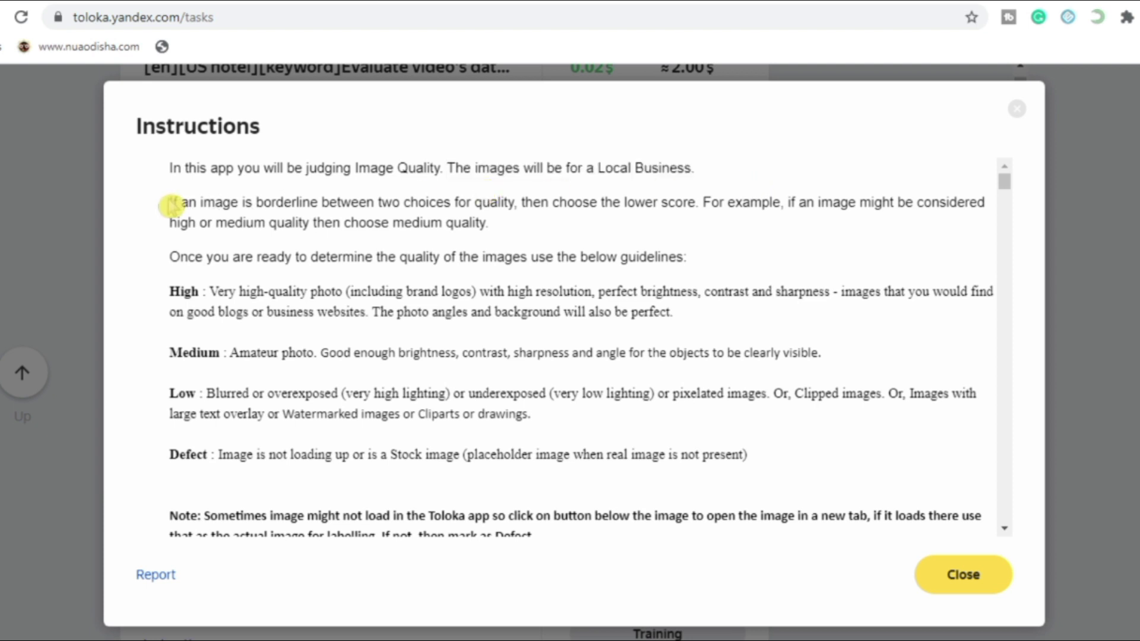
left_click_drag(171, 206, 518, 208)
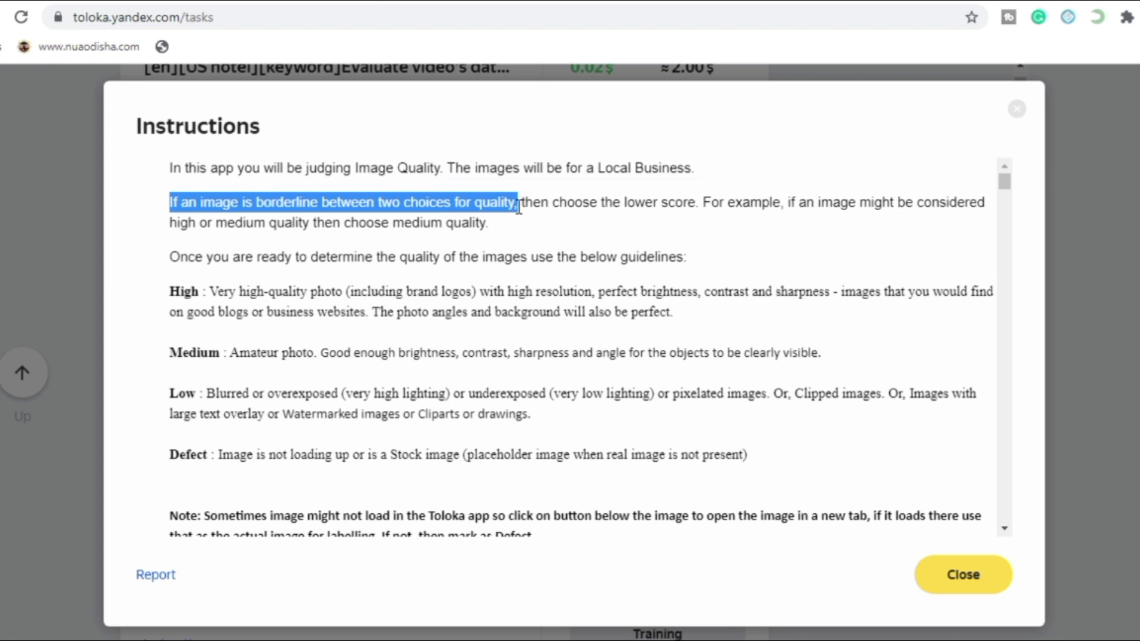
left_click_drag(518, 208, 676, 217)
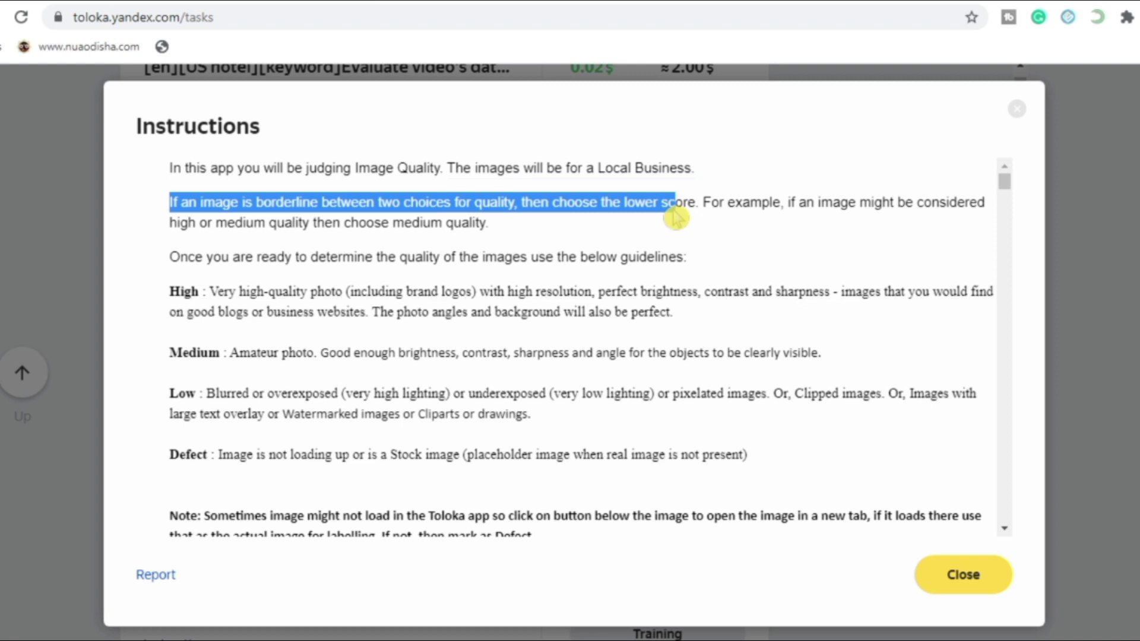
left_click_drag(788, 201, 522, 254)
left_click(526, 242)
- Go through the High, Medium, Low and Defect quality ratings in the instructions, highlighting each label in turn
left_click_drag(170, 293, 233, 294)
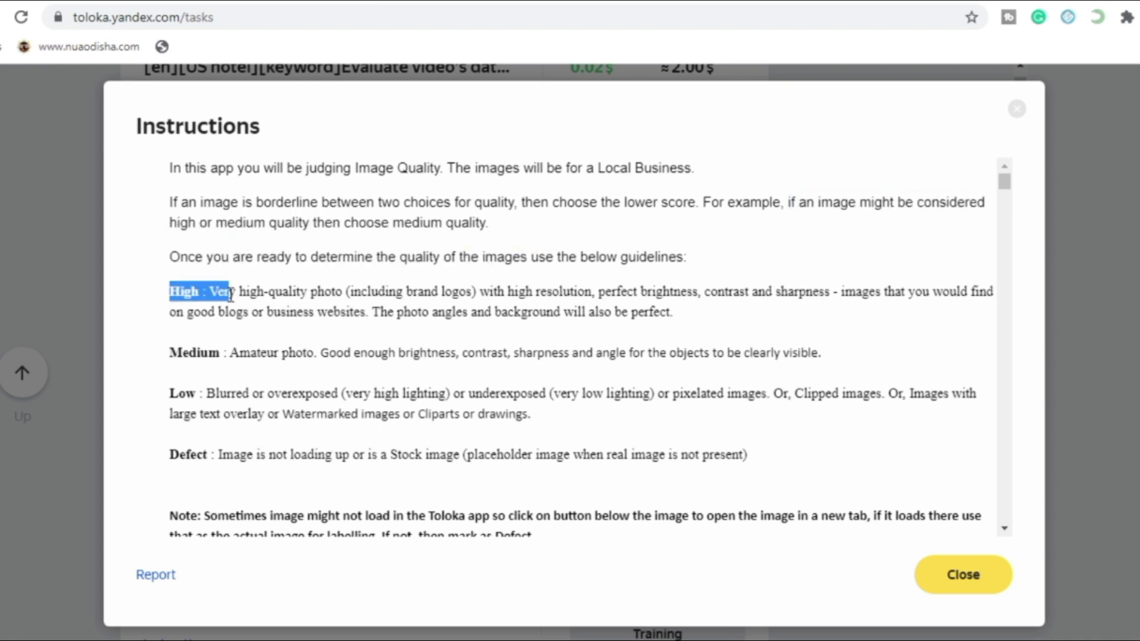
left_click_drag(171, 353, 239, 353)
left_click_drag(170, 393, 242, 413)
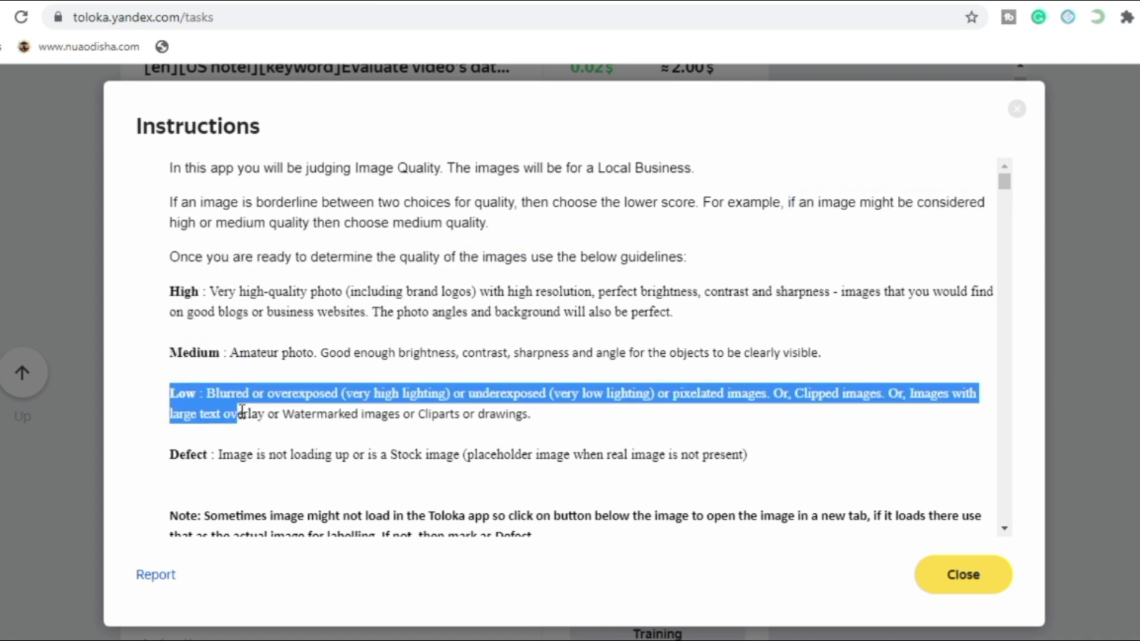
left_click_drag(171, 454, 233, 455)
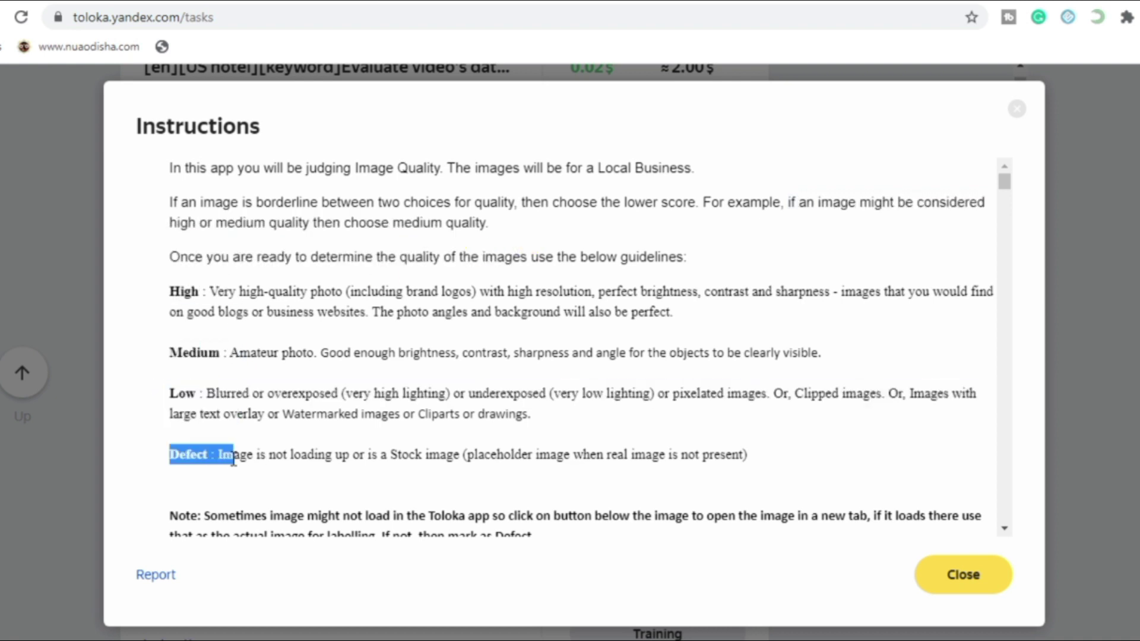
left_click(767, 334)
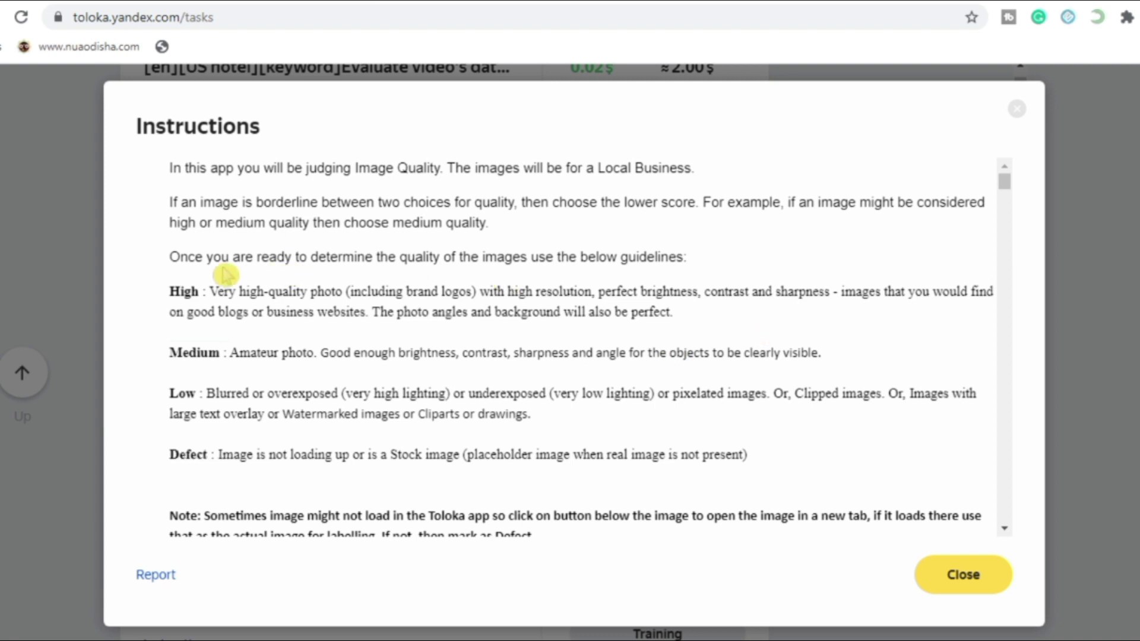
- Read the sentence introducing the image quality guidelines and highlight the start of the High rating
left_click_drag(182, 257, 724, 270)
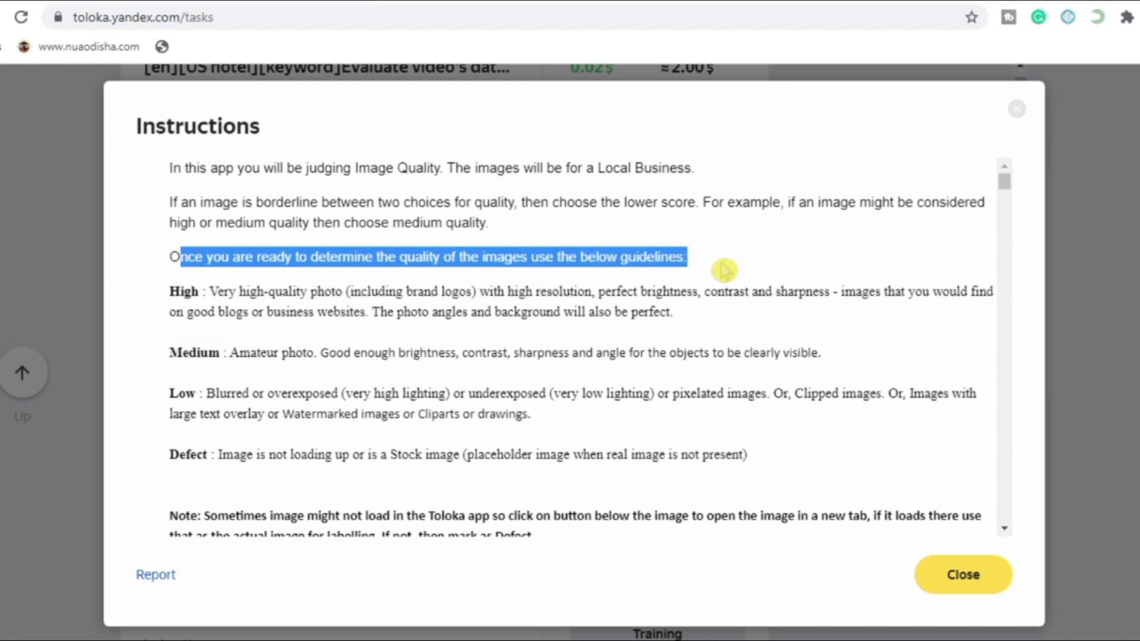
left_click(724, 270)
left_click_drag(163, 291, 226, 291)
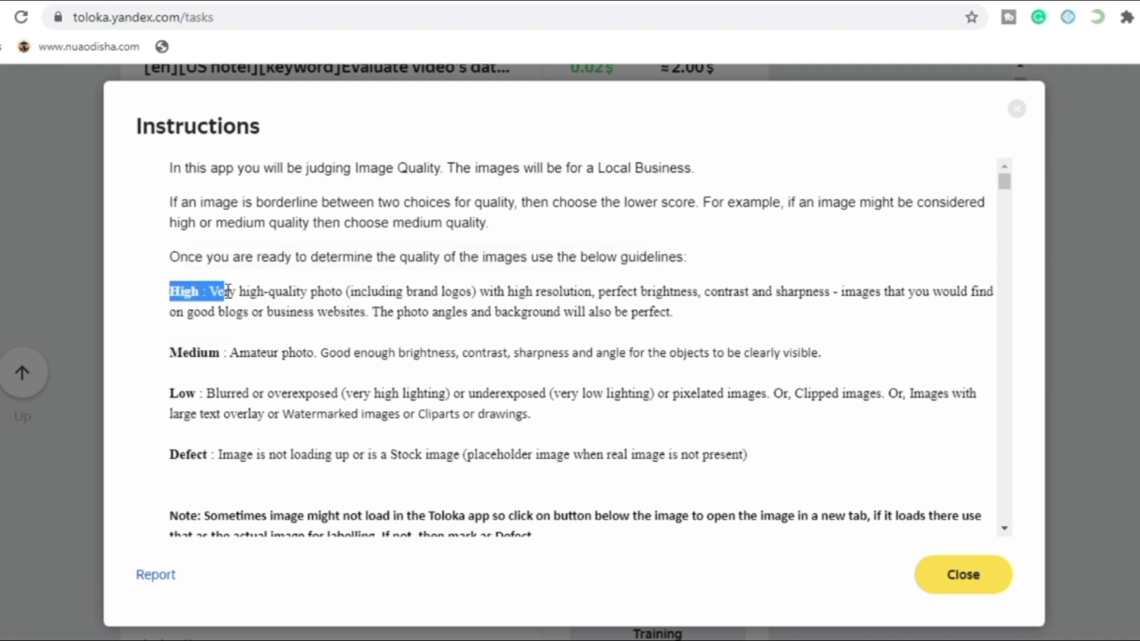
left_click(378, 312)
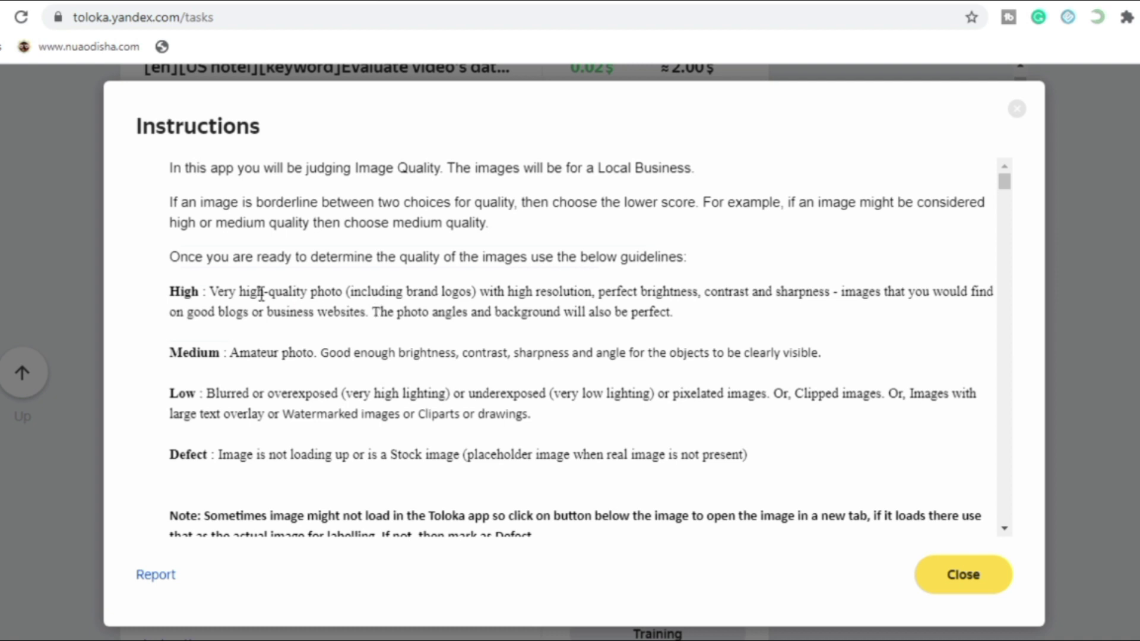
double_click(178, 292)
left_click(199, 346)
triple_click(198, 347)
left_click(415, 344)
- Read the High rating's definition phrase by phrase, covering brand logos, resolution, blog or business website images, photo angles and background
left_click_drag(210, 291, 475, 291)
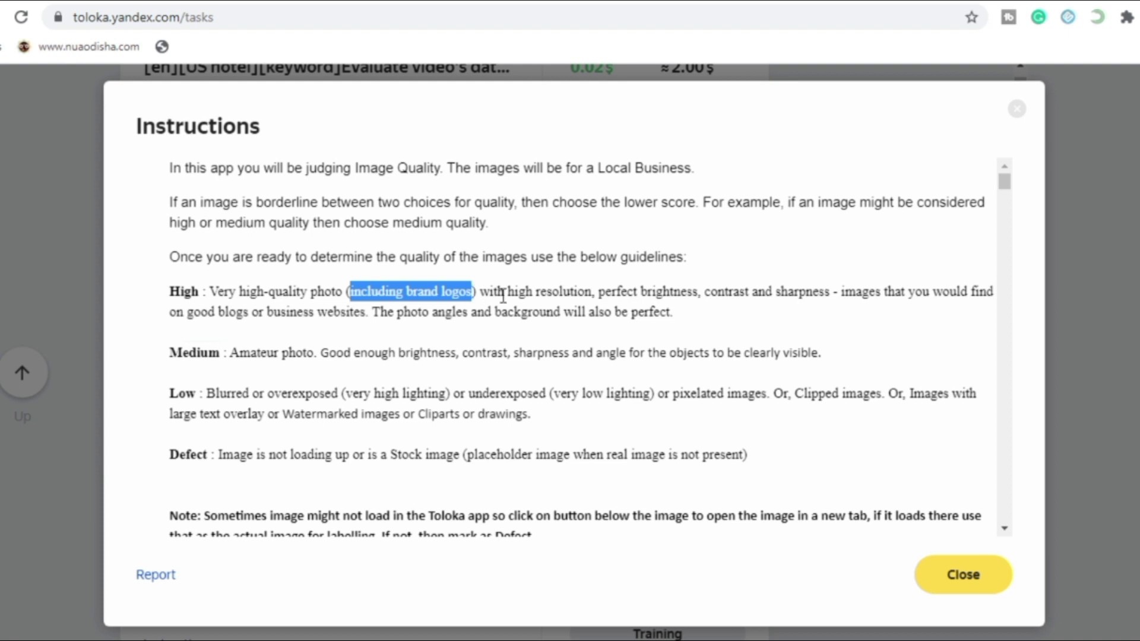
left_click_drag(479, 291, 587, 295)
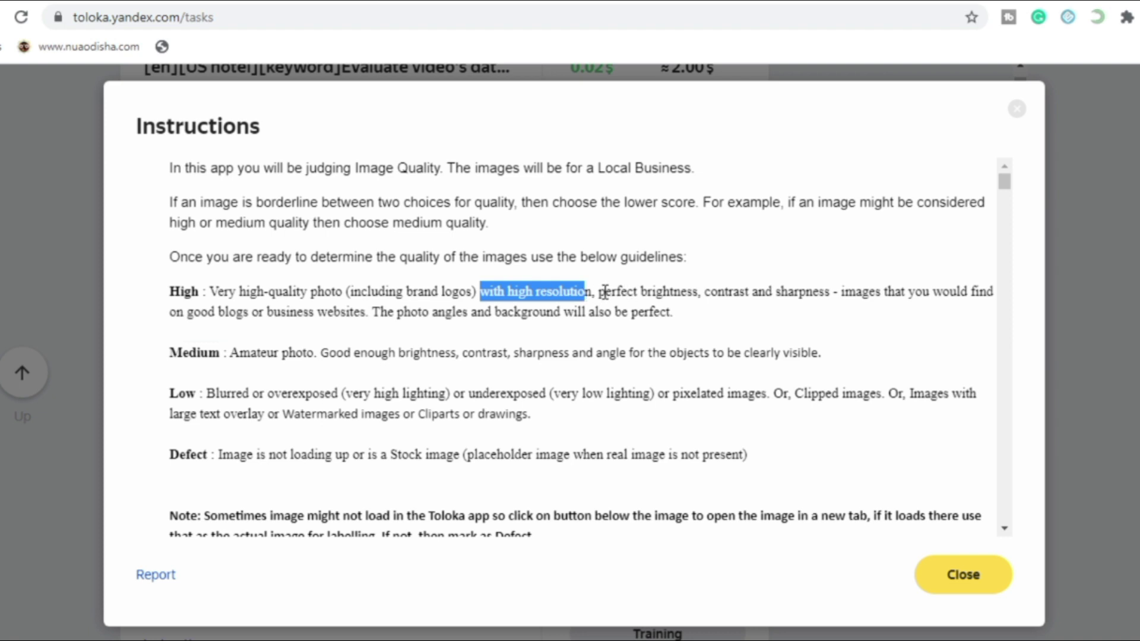
left_click_drag(599, 292, 359, 312)
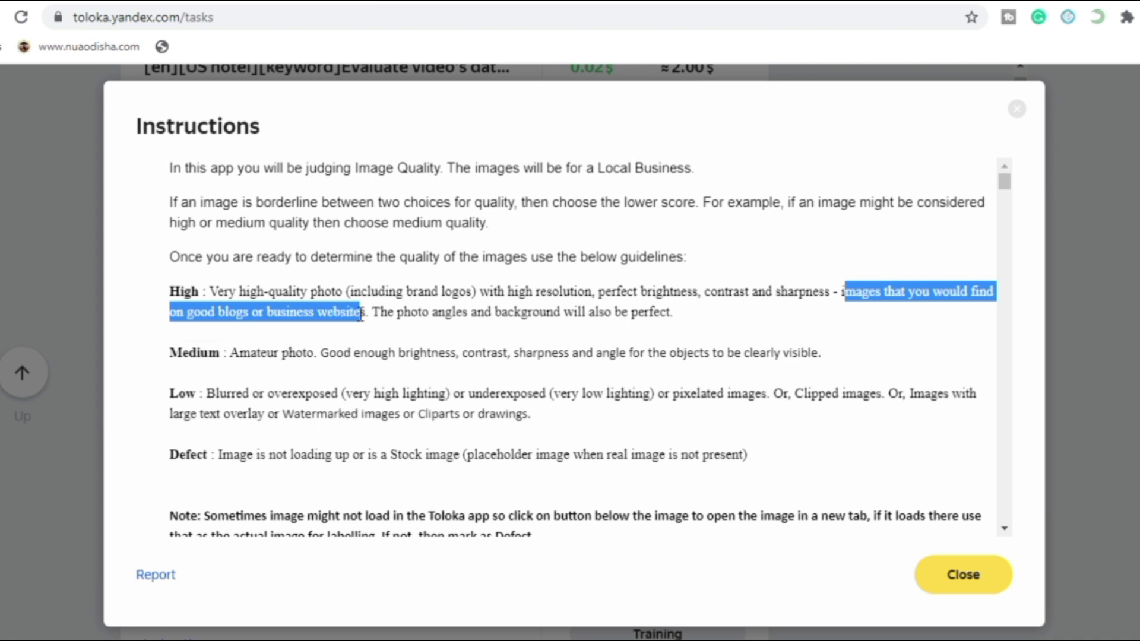
left_click(600, 308)
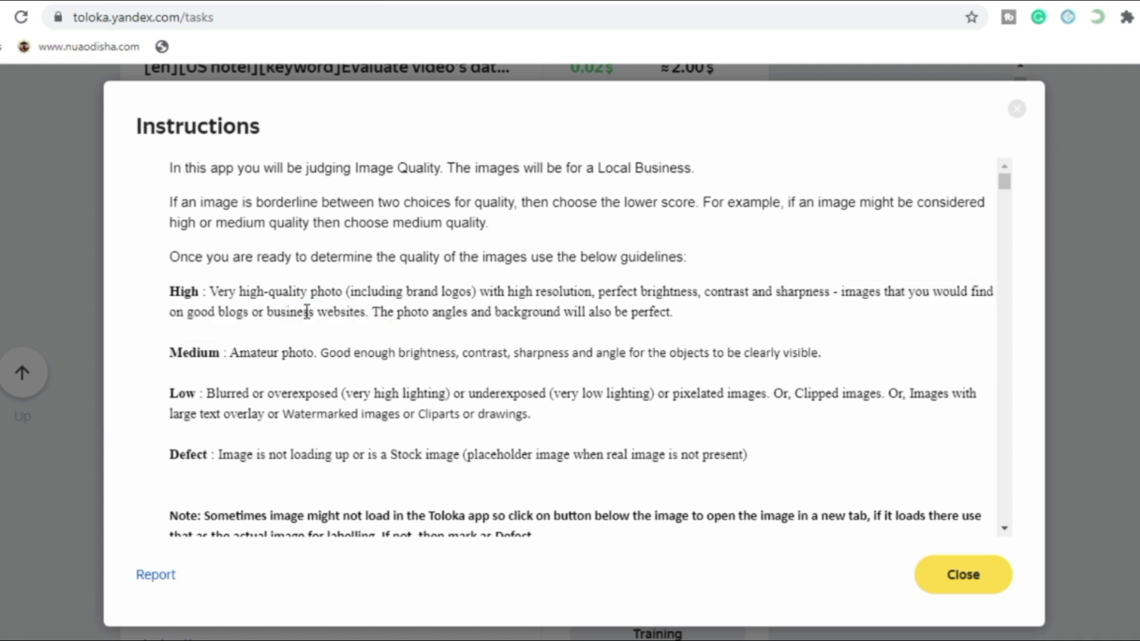
left_click_drag(286, 312, 375, 312)
left_click_drag(259, 312, 169, 291)
left_click(435, 310)
left_click_drag(375, 312, 594, 291)
left_click_drag(648, 319, 673, 313)
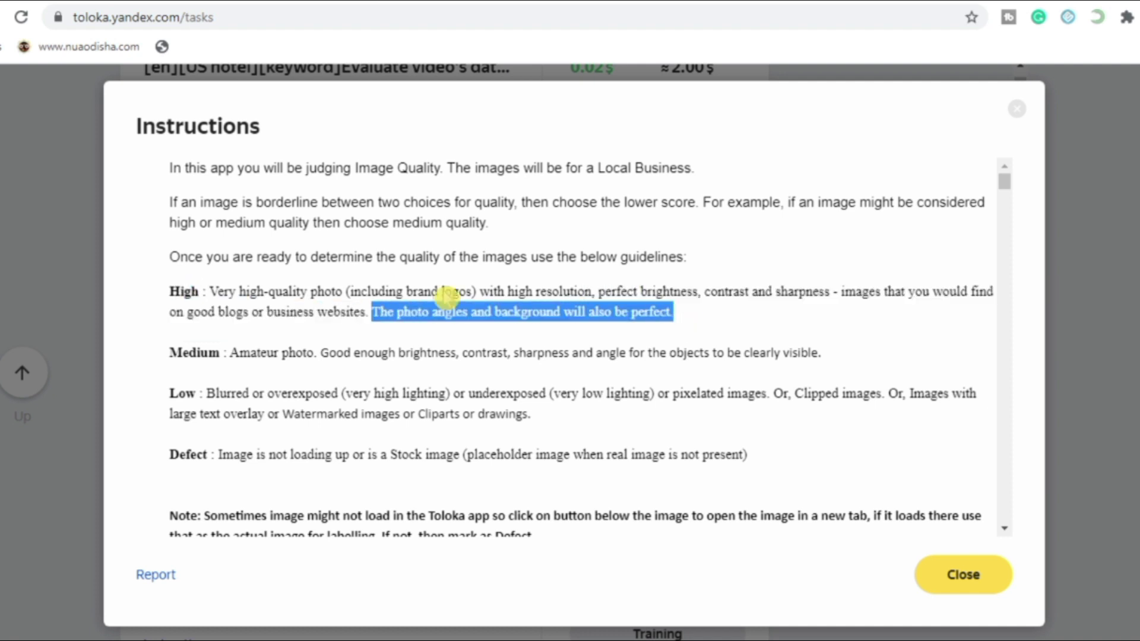
left_click(445, 295)
left_click_drag(214, 290, 157, 299)
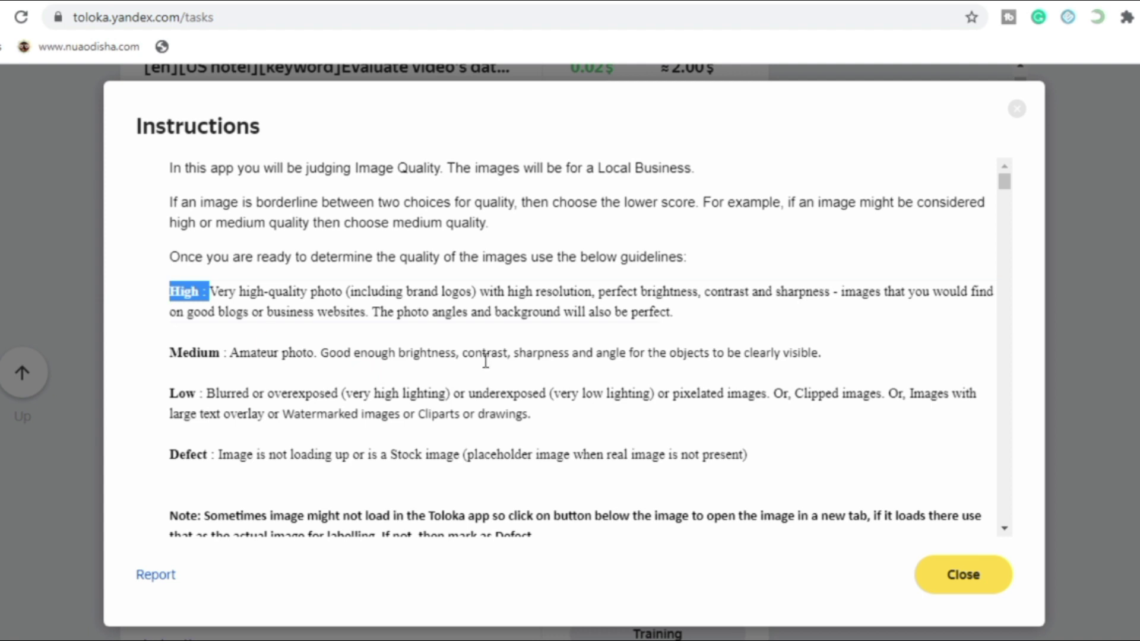
- Read the Medium rating's definition on amateur photos, brightness, contrast, sharpness and angle, comparing it with the High rating
left_click(531, 373)
left_click_drag(170, 354, 890, 365)
left_click(890, 365)
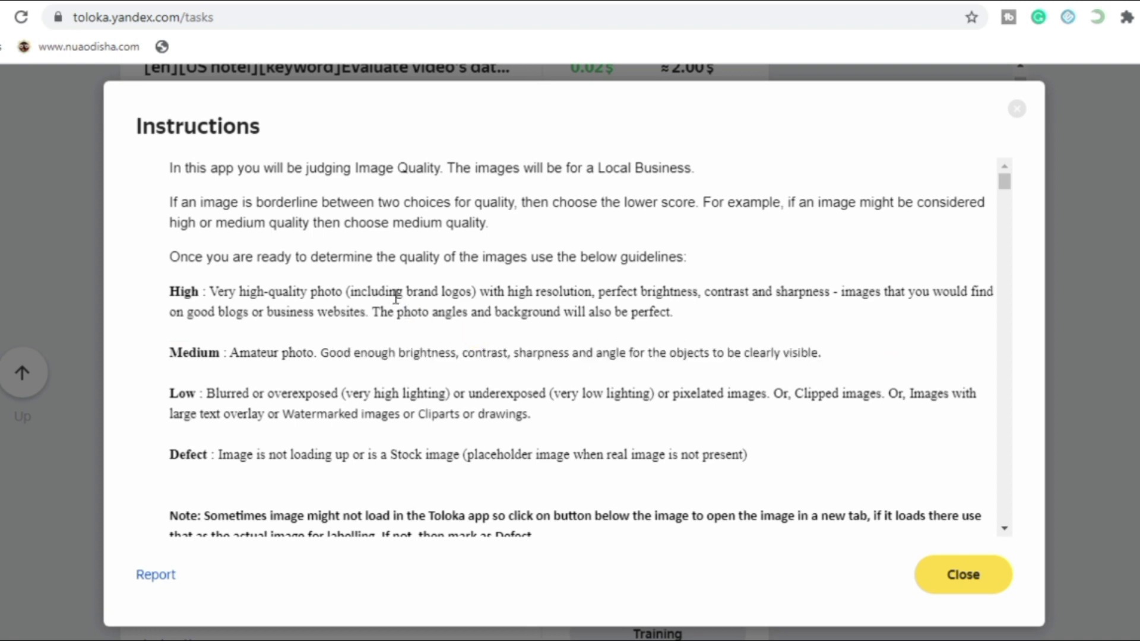
left_click_drag(390, 292, 496, 291)
left_click(598, 377)
left_click_drag(375, 354, 754, 356)
left_click(717, 357)
left_click(846, 362)
left_click_drag(209, 355, 170, 354)
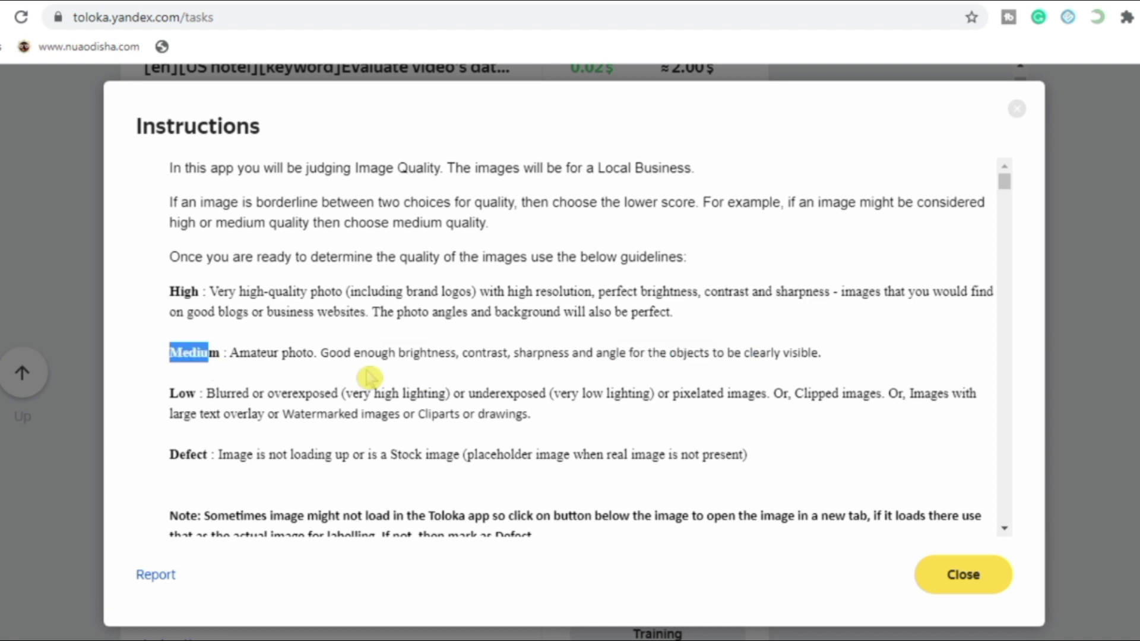
left_click(558, 351)
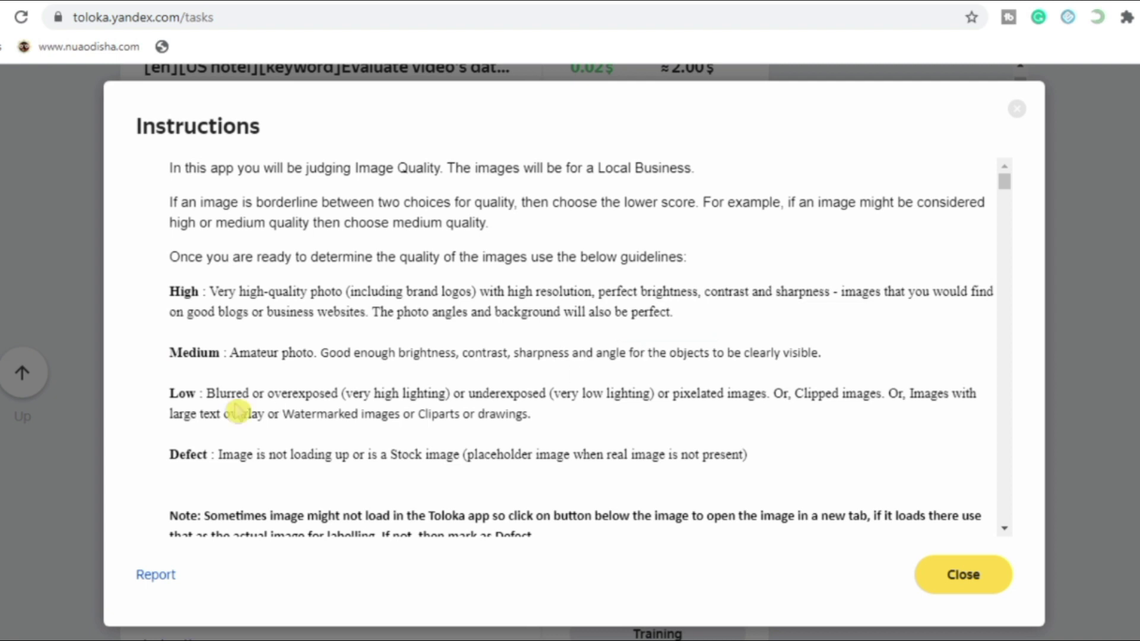
- Read the Low rating's definition, covering blurred, badly lit, pixelated and clipped images, text overlays, watermarks, cliparts and drawings
left_click_drag(173, 391, 429, 396)
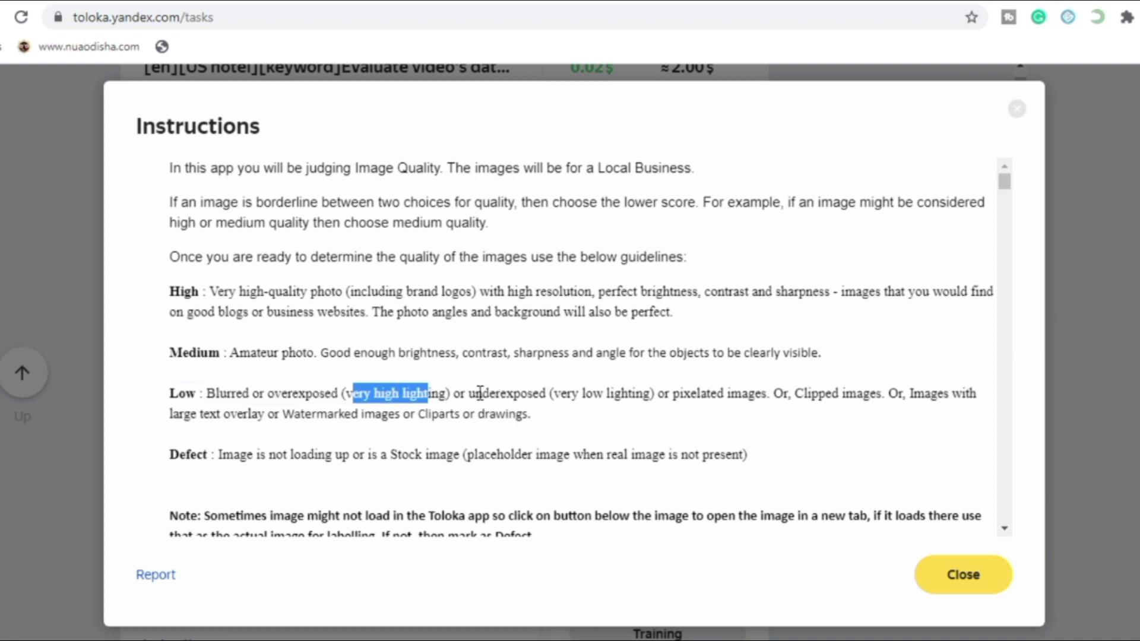
left_click_drag(507, 394, 760, 415)
left_click(736, 392)
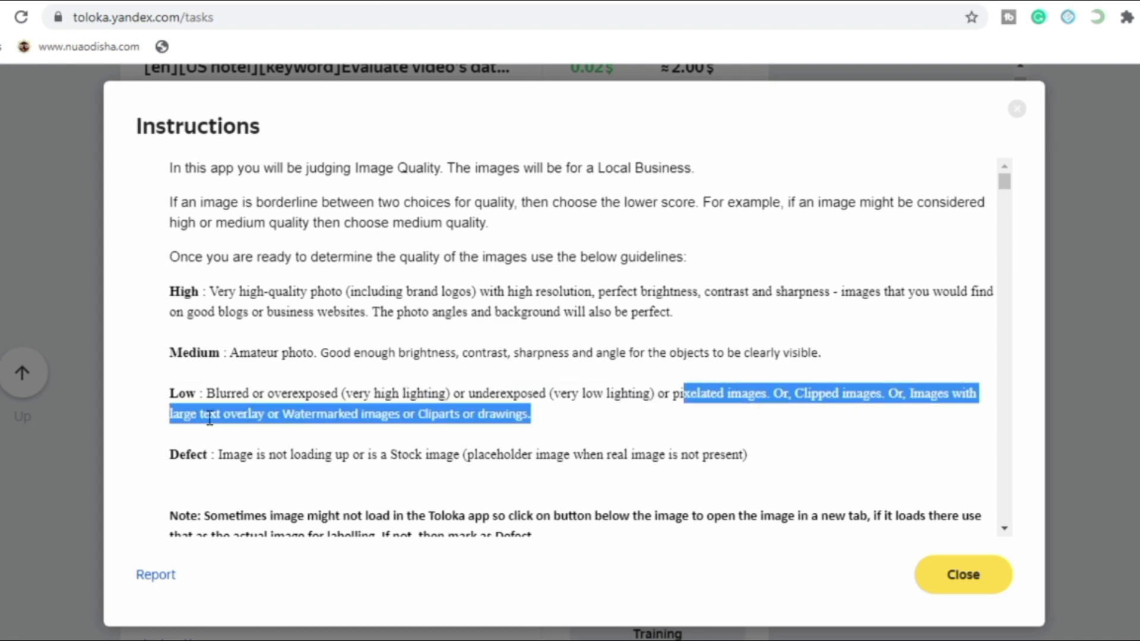
left_click(420, 408)
left_click_drag(907, 392, 274, 420)
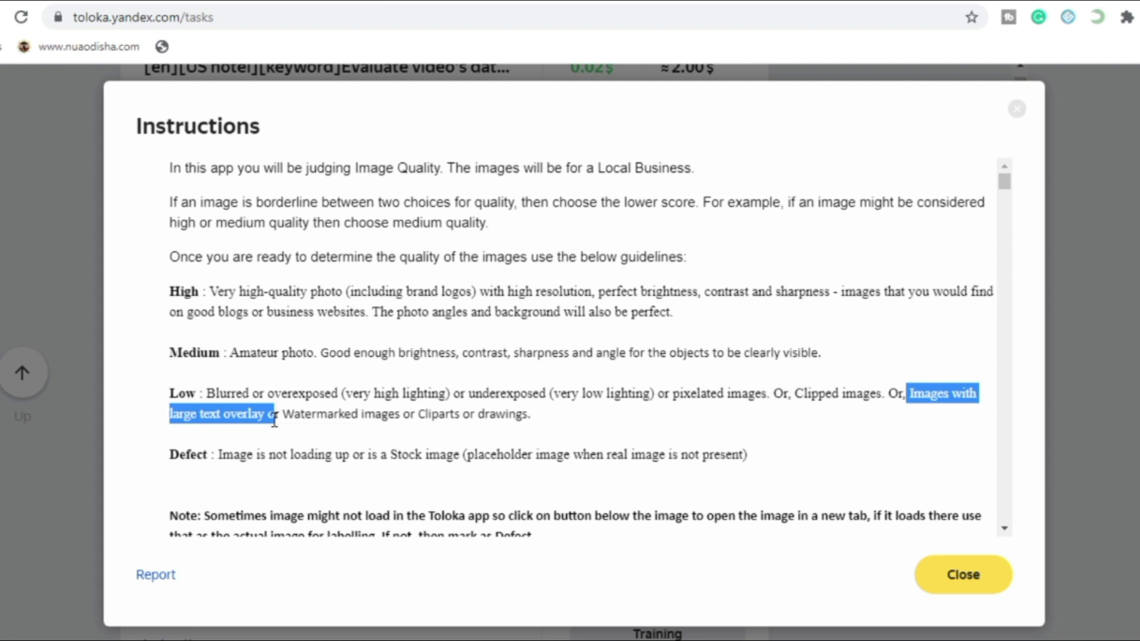
left_click_drag(274, 420, 545, 423)
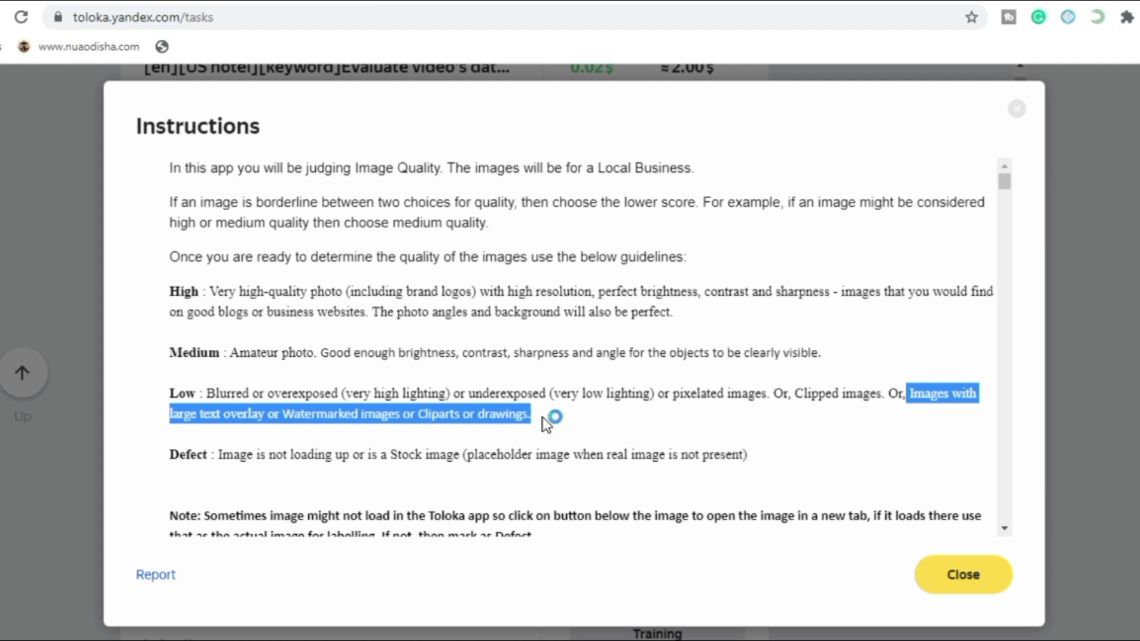
left_click(546, 421)
left_click_drag(478, 415, 576, 394)
left_click(624, 414)
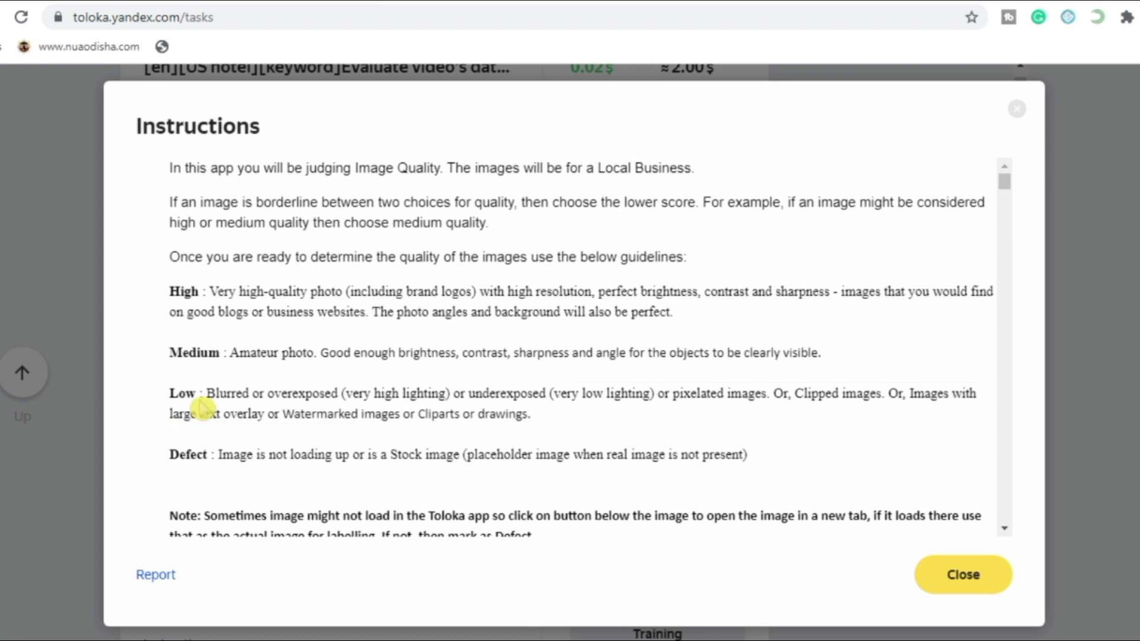
- Read the Defect rating's definition on images that do not load or are stock placeholders, and go over the rating labels again
left_click_drag(219, 454, 613, 454)
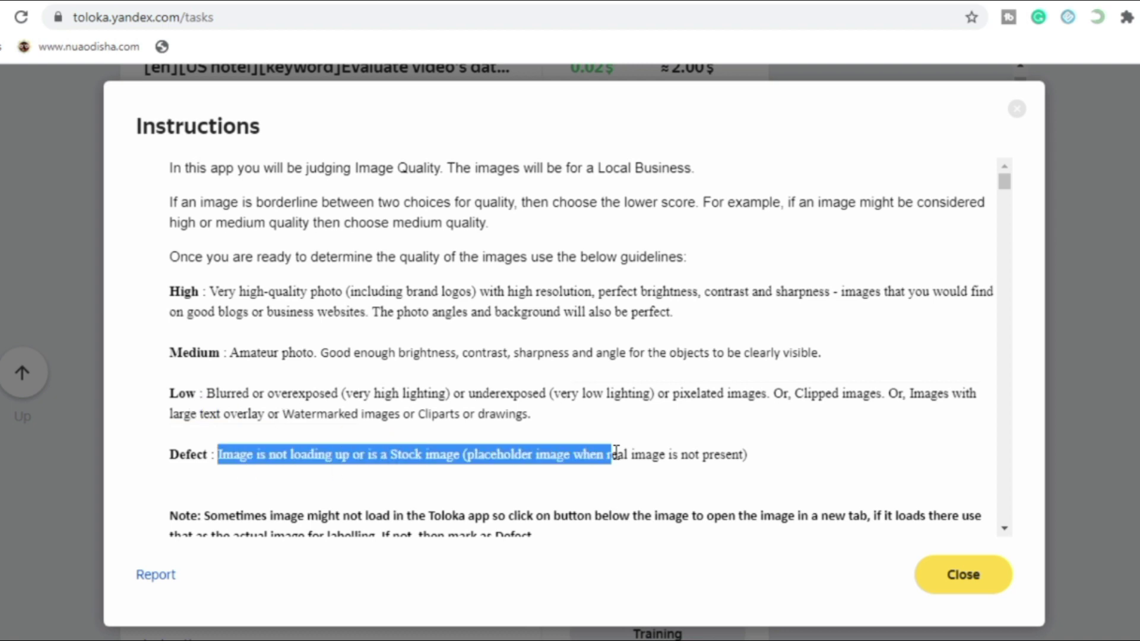
left_click(671, 454)
left_click_drag(213, 454, 171, 454)
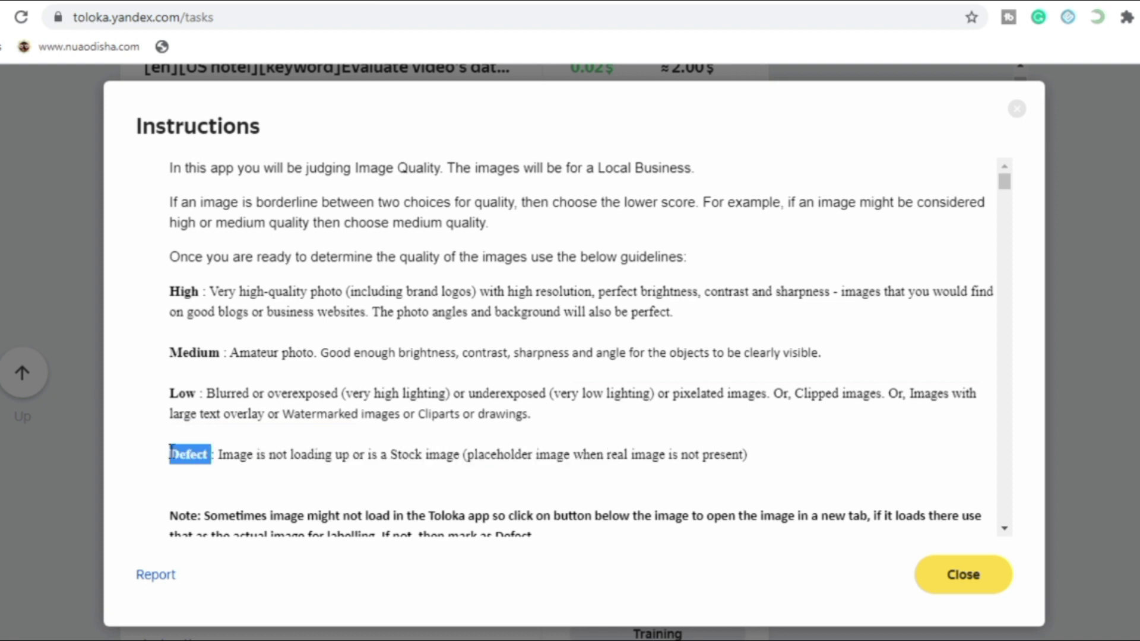
left_click(470, 445)
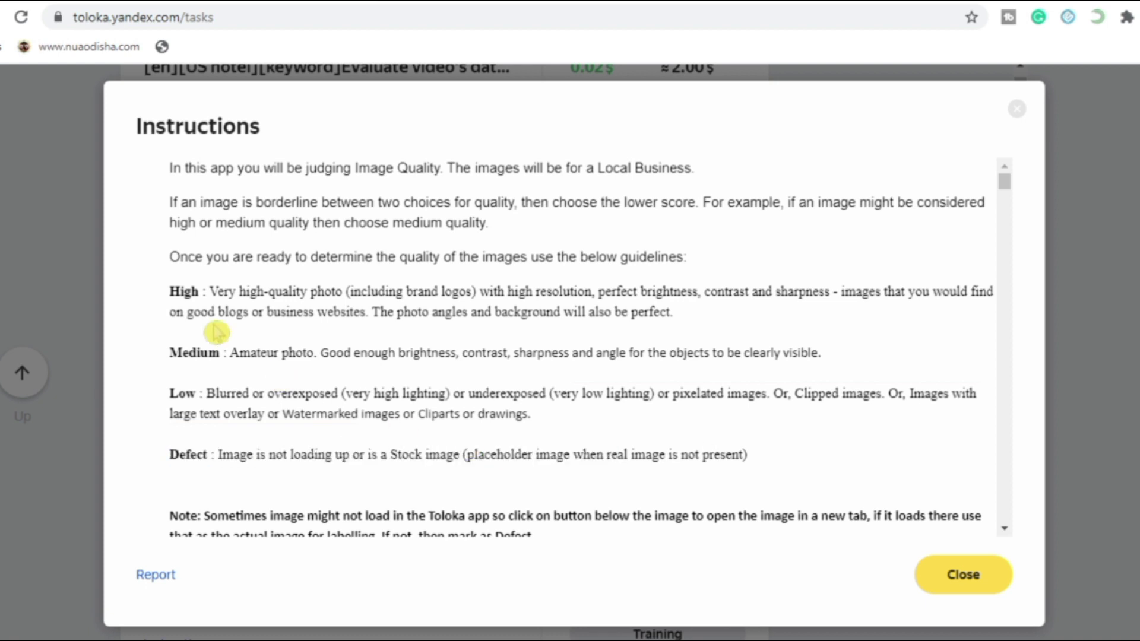
left_click_drag(193, 294, 169, 293)
left_click(157, 401)
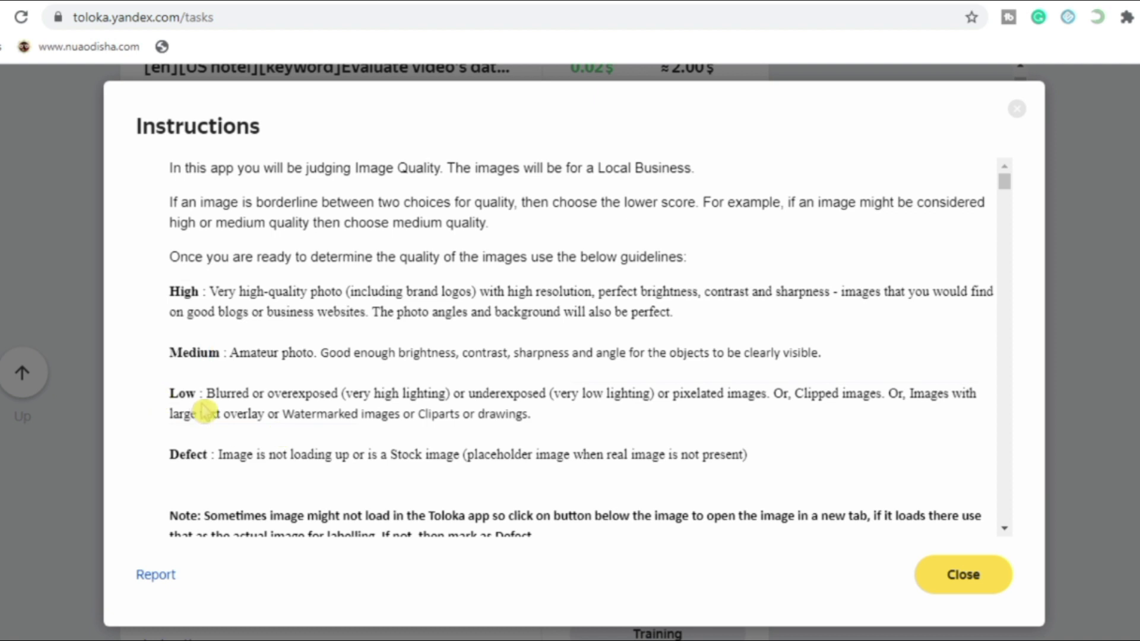
left_click_drag(186, 466, 558, 481)
left_click(912, 380)
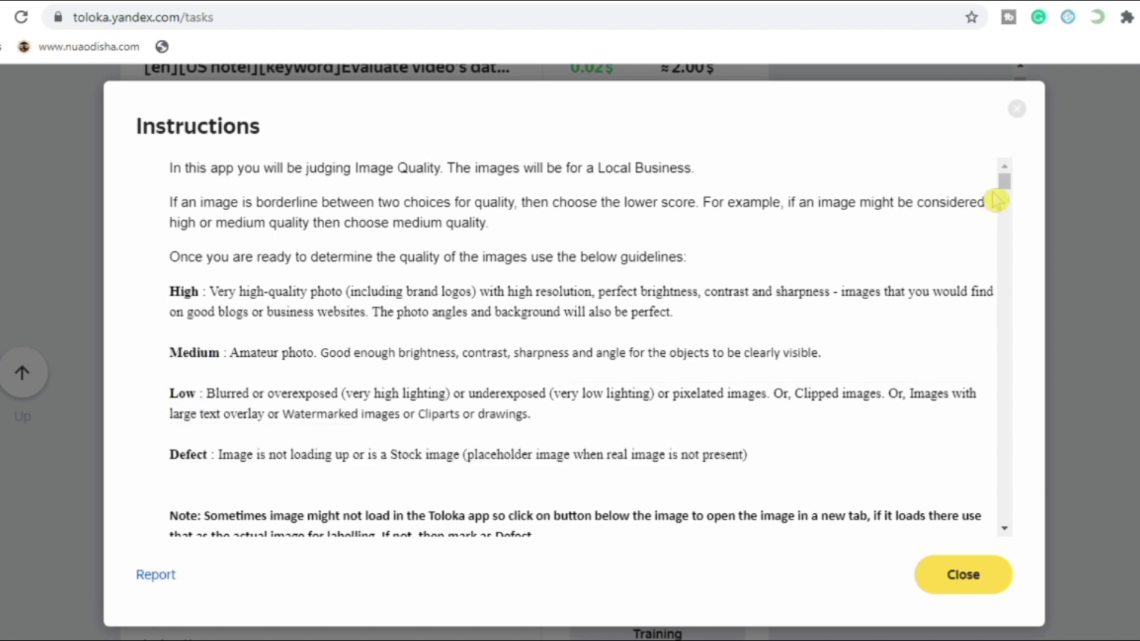
- Read the note on images that fail to load, and examine the example of the meat plate with its High rating and comment
mouse_move(1004, 184)
left_mouse_down()
mouse_move(1008, 212)
mouse_move(1012, 203)
left_mouse_up()
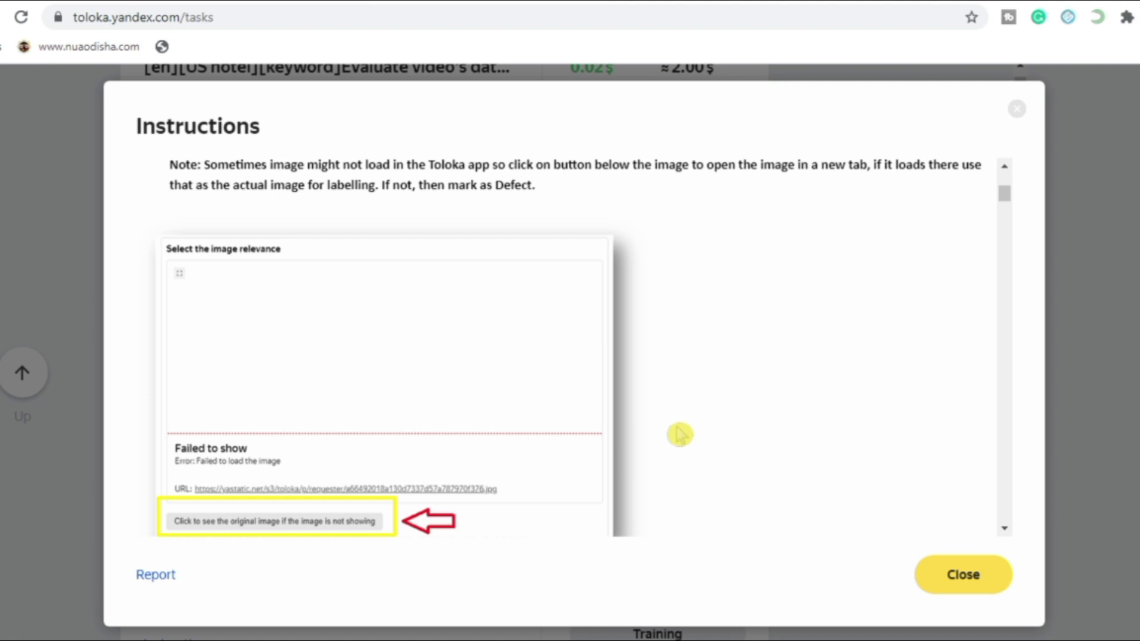
left_click_drag(1005, 194, 1015, 214)
double_click(740, 381)
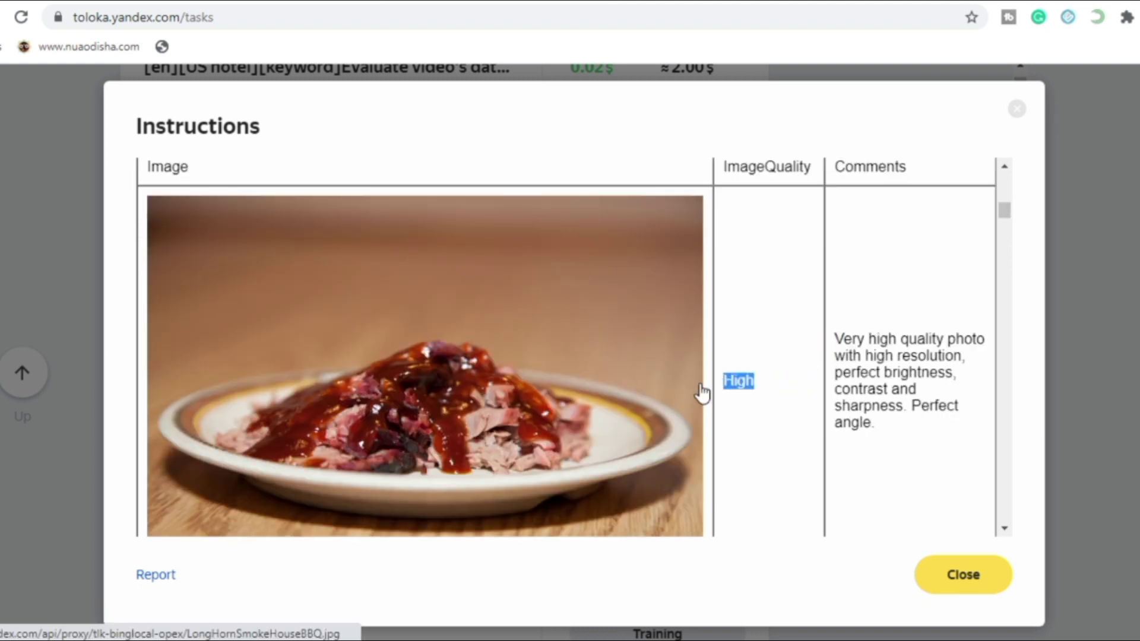
left_click(776, 394)
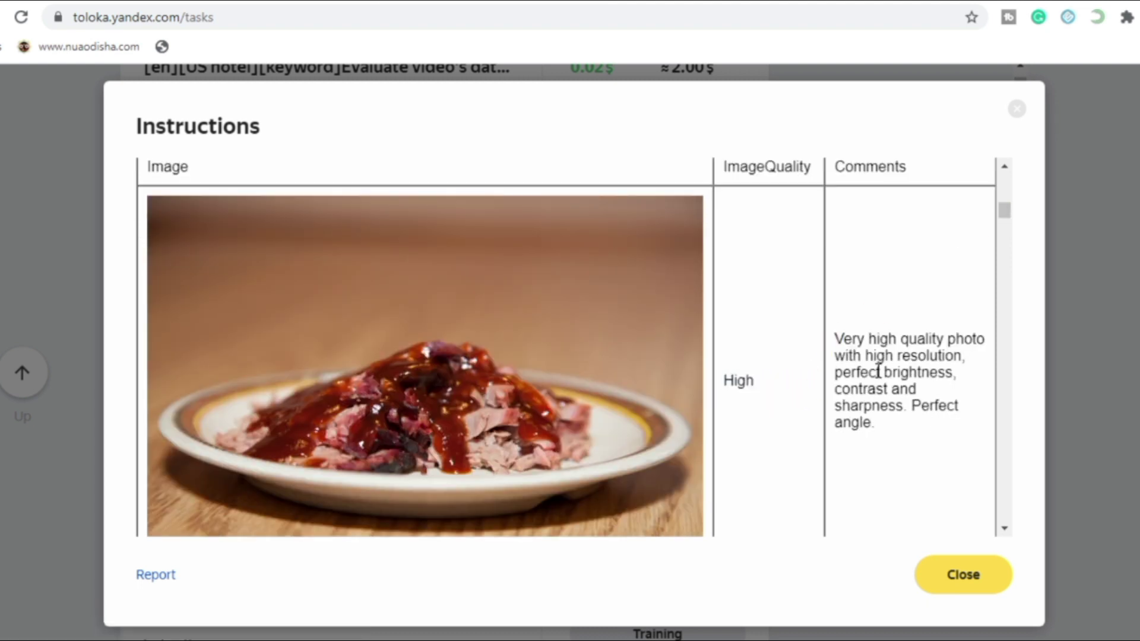
left_click_drag(836, 337, 869, 339)
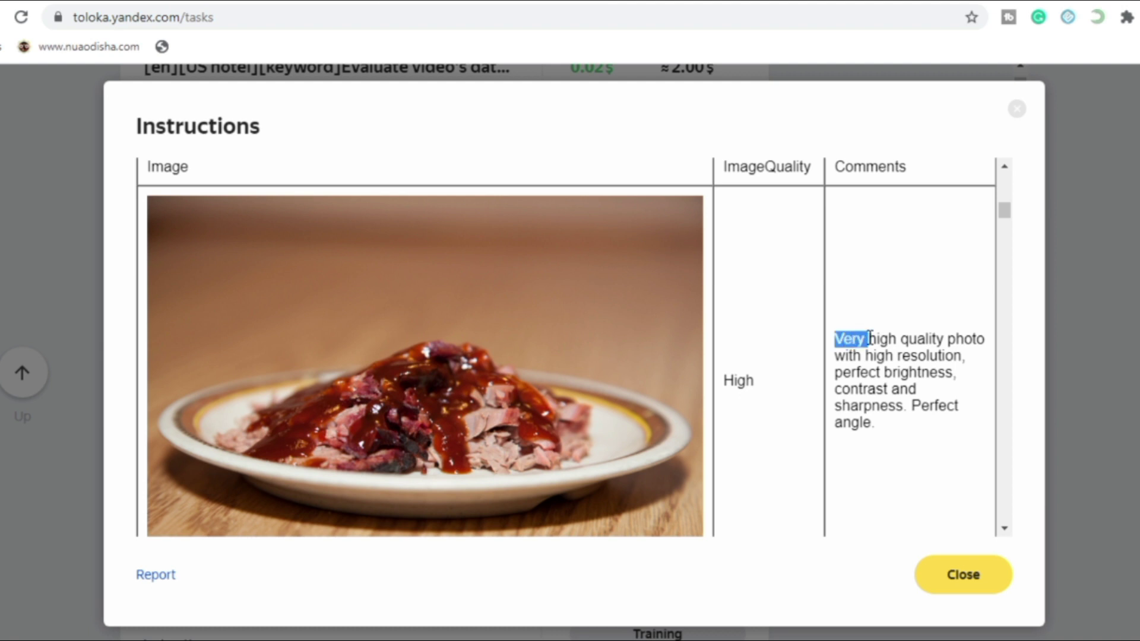
left_click(920, 391)
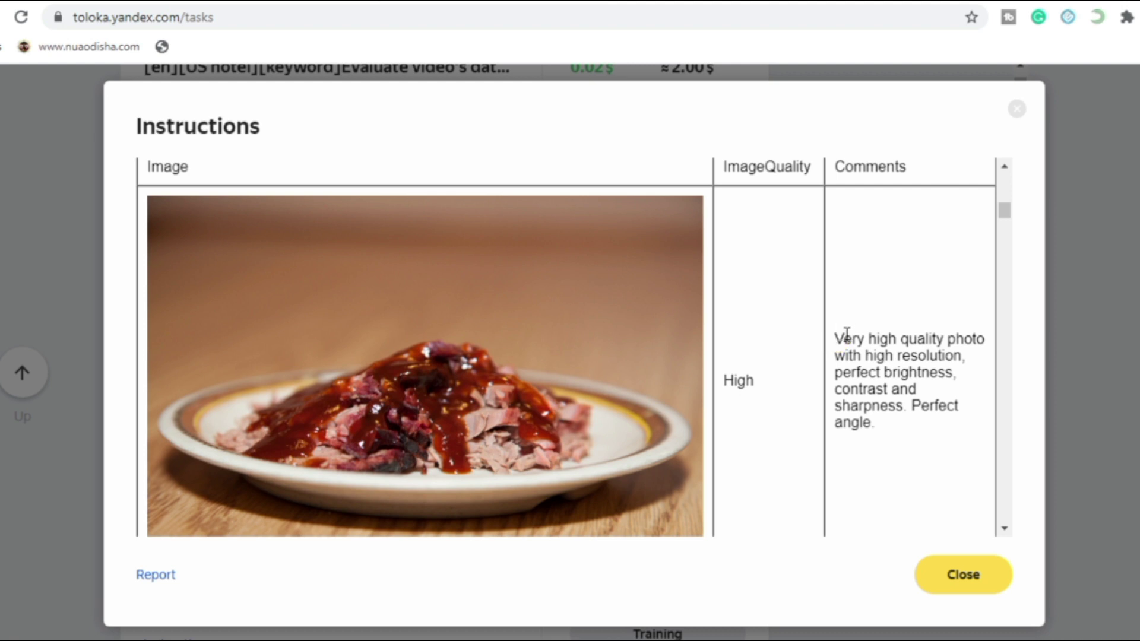
left_click_drag(849, 335, 897, 417)
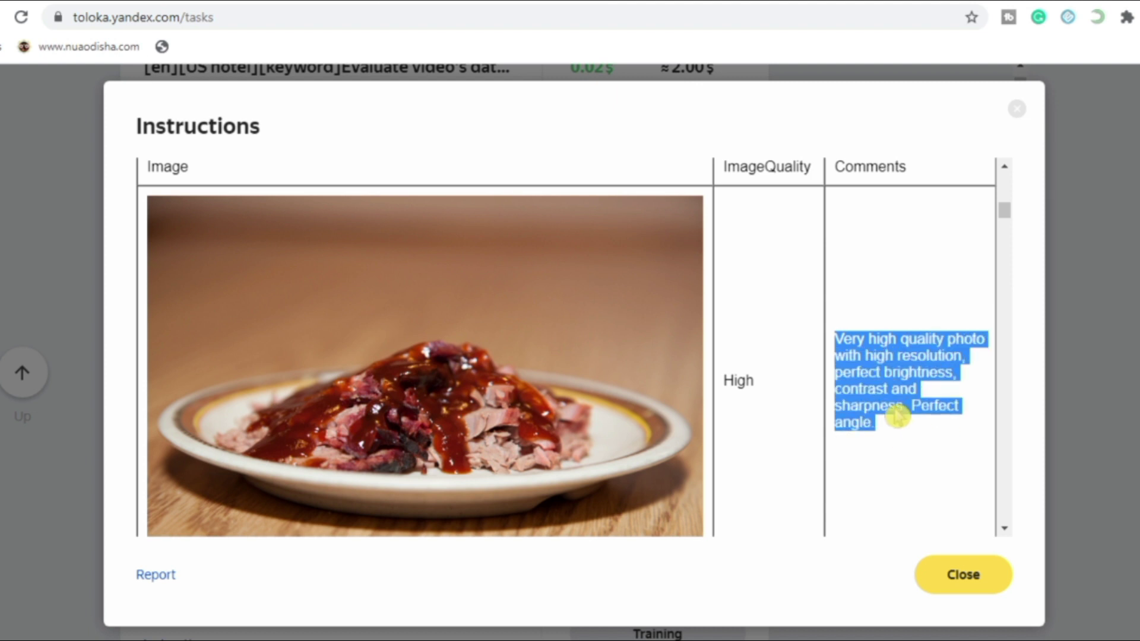
left_click(897, 417)
left_click_drag(768, 379, 689, 389)
left_click(886, 333)
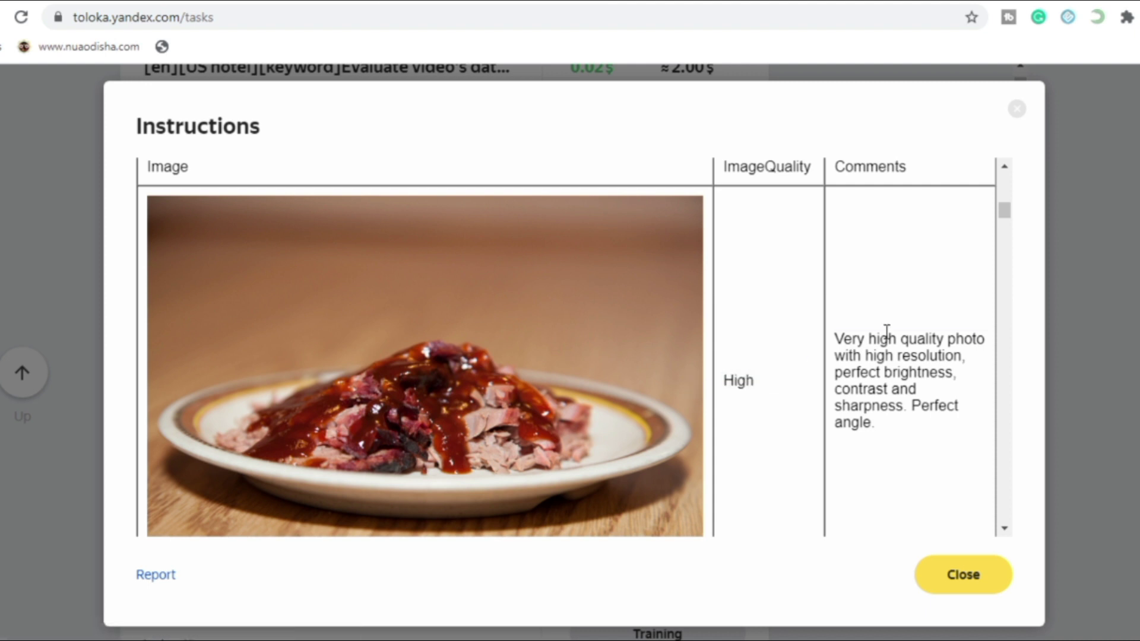
- Examine the example image of the fish dish with its Medium rating and read the comment explaining it
left_click_drag(1002, 221, 1011, 238)
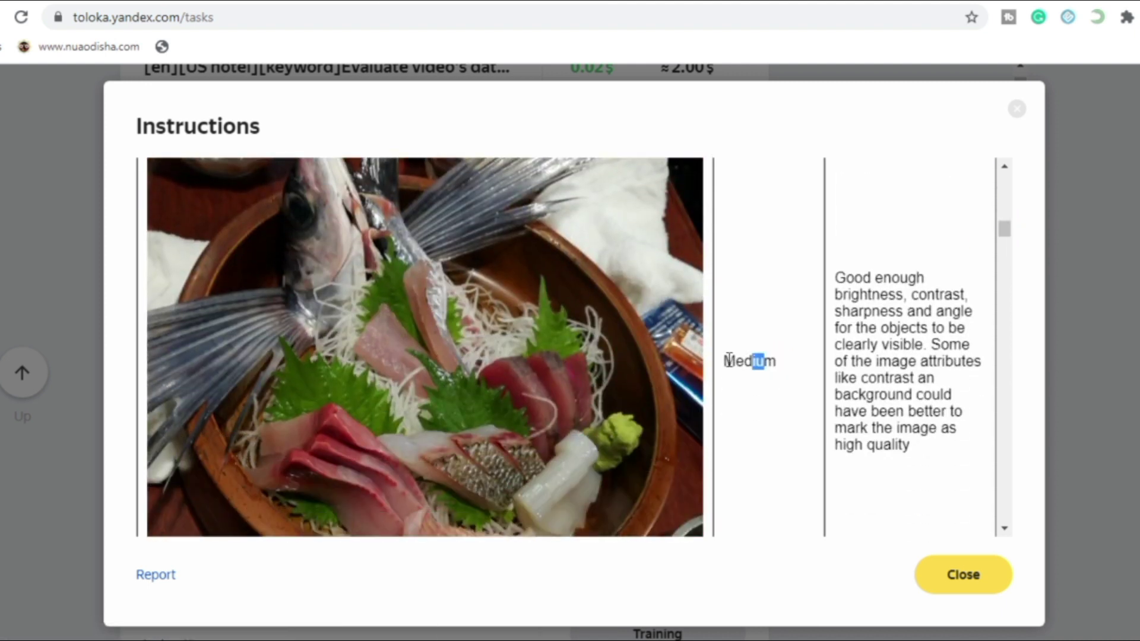
left_click_drag(729, 360, 702, 361)
left_click(890, 423)
left_click_drag(835, 294, 948, 410)
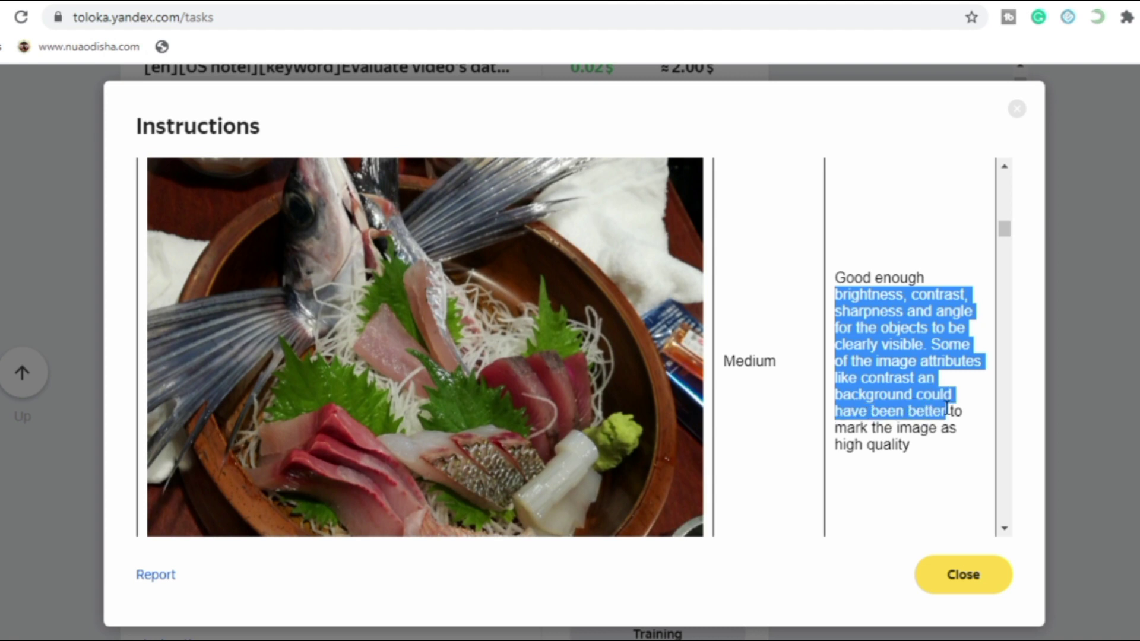
left_click(901, 462)
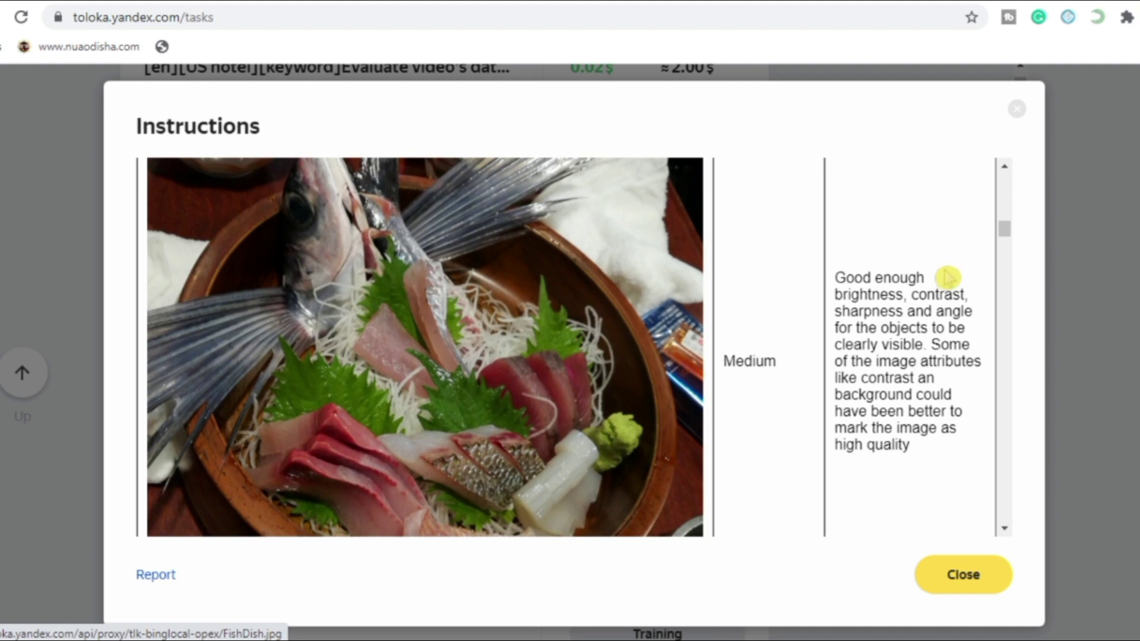
- Examine the example image of the green salad with its High rating and read the comment explaining it
scroll(1007, 238, "down", 1)
scroll(1007, 244, "down", 3)
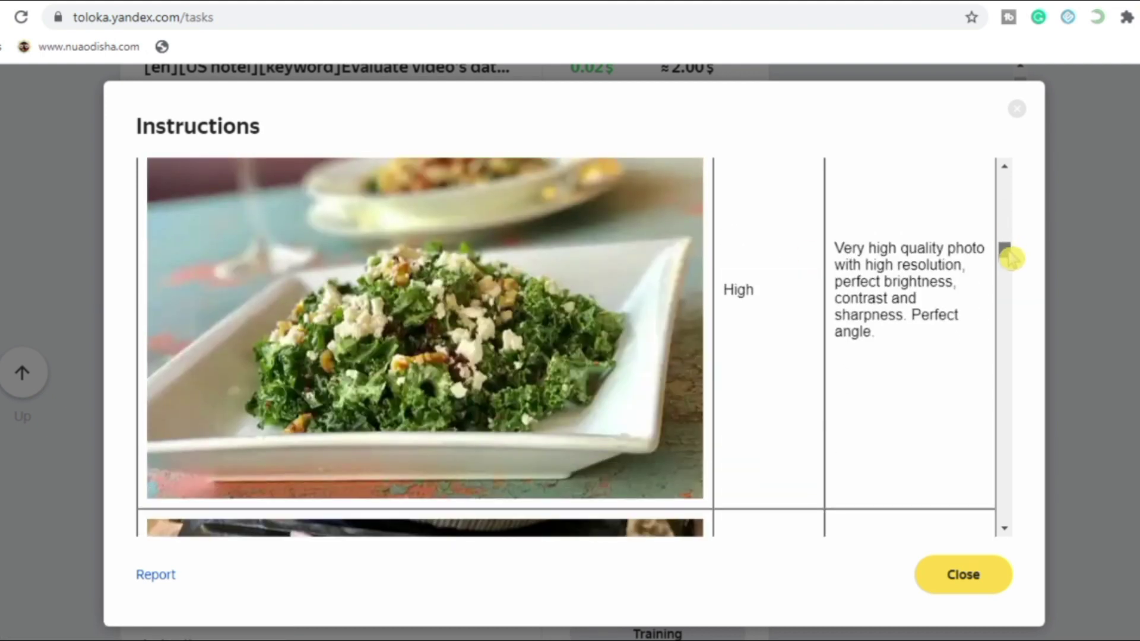
double_click(757, 292)
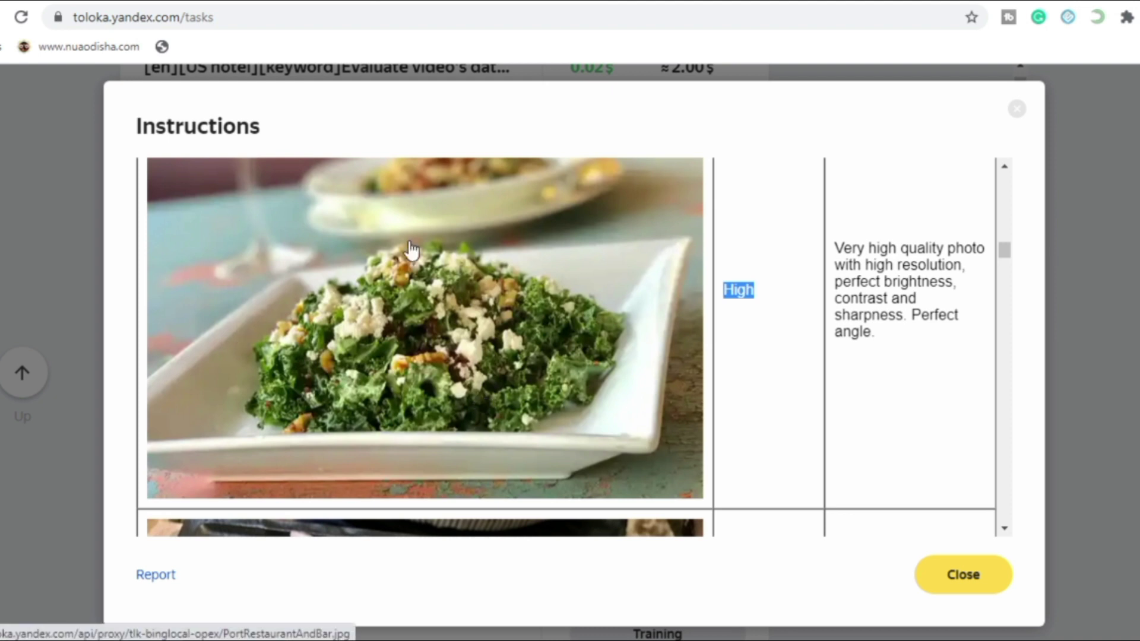
left_click(844, 278)
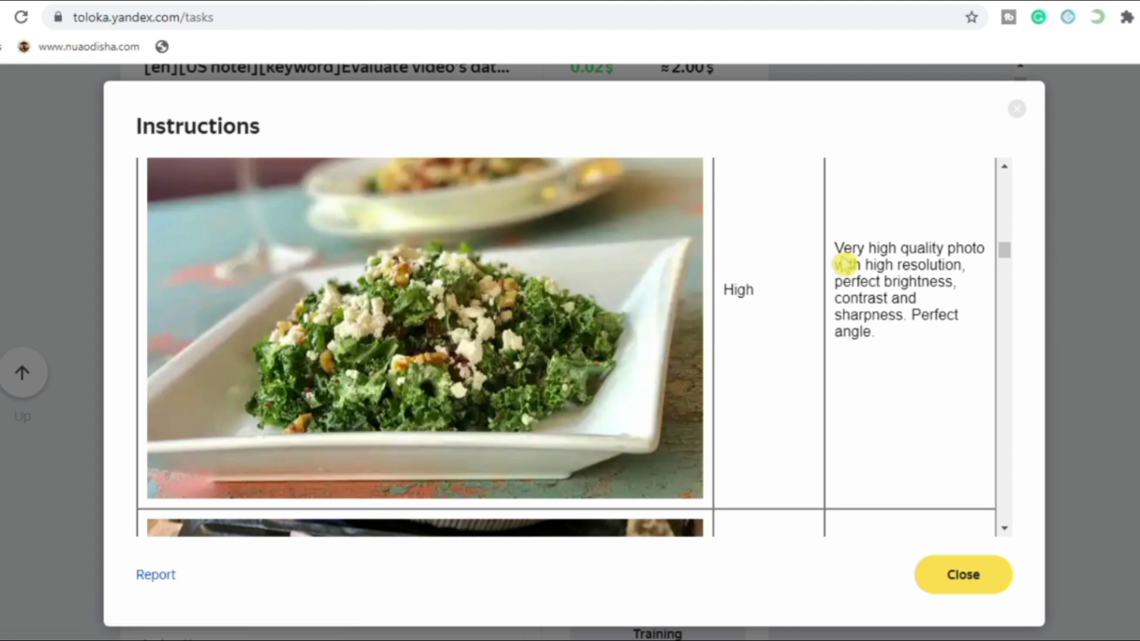
left_click_drag(835, 248, 915, 312)
left_click(974, 338)
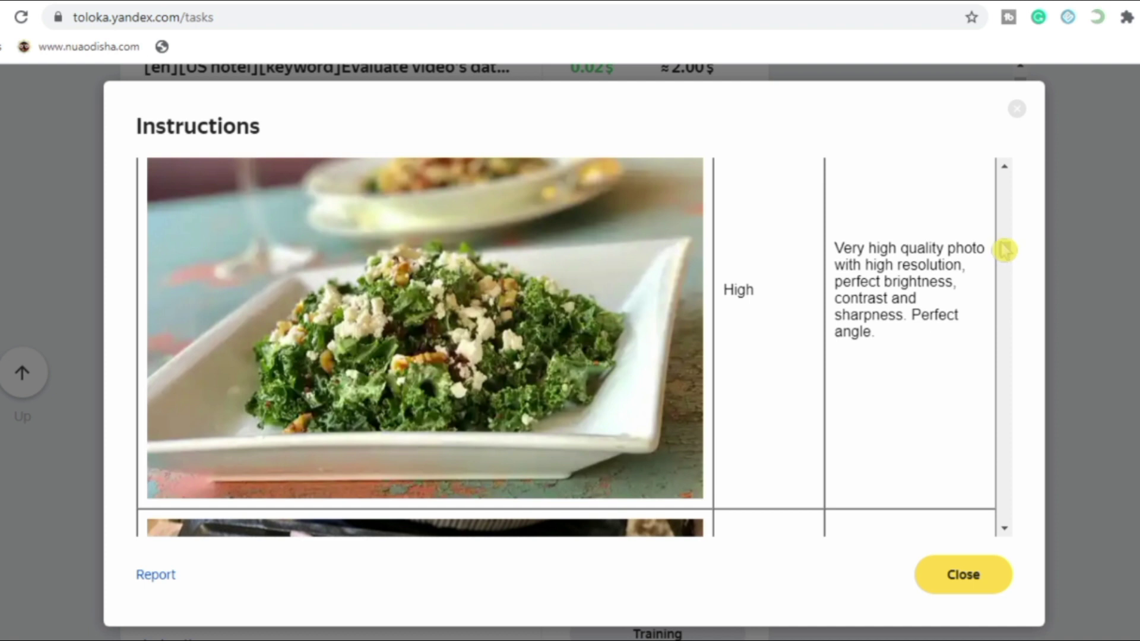
- Examine the example image of grilled meat and fries with its Medium rating and read the accompanying comment
scroll(1005, 250, "down", 5)
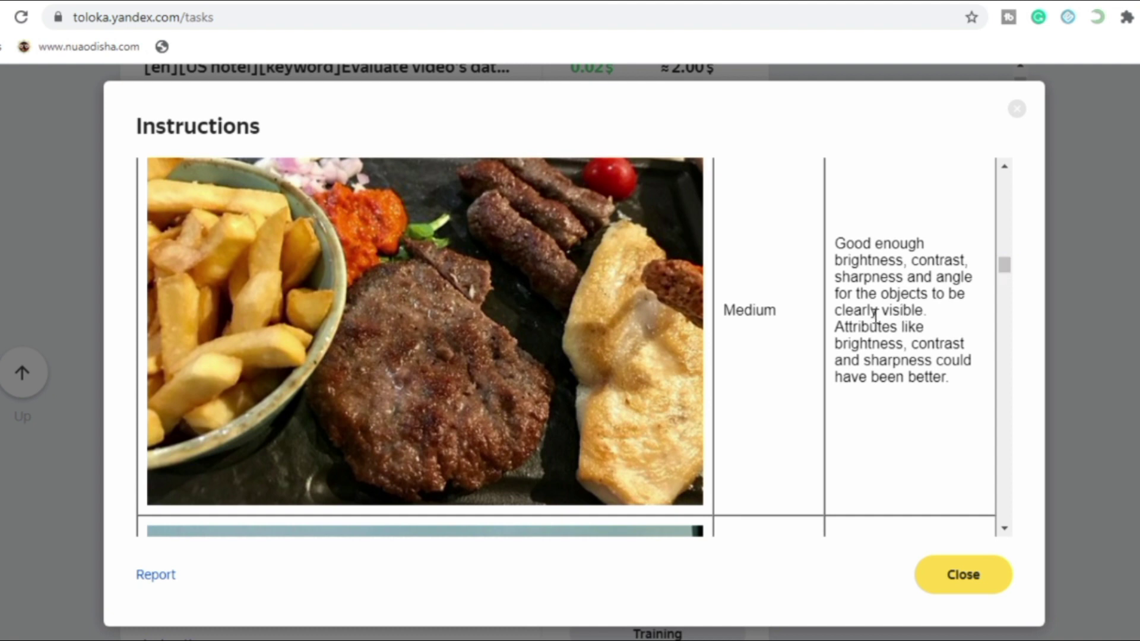
left_click_drag(860, 278, 966, 409)
left_click(961, 411)
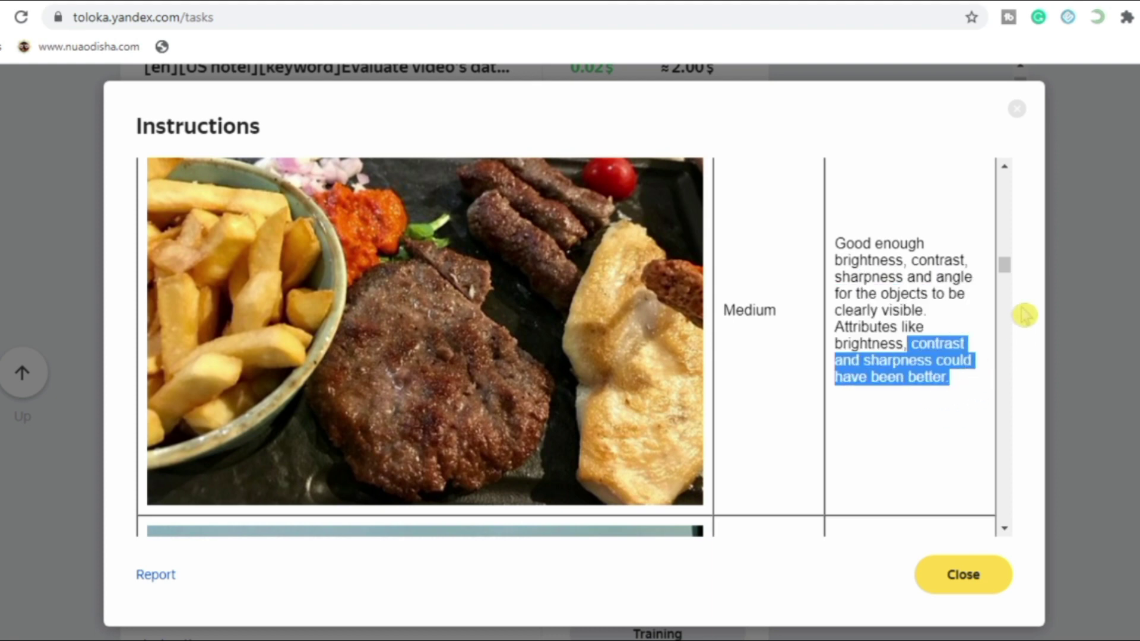
- Examine the dark street example with the PORT sign, its Low rating and the comment on brightness, contrast and sharpness
left_click_drag(1003, 264, 1012, 287)
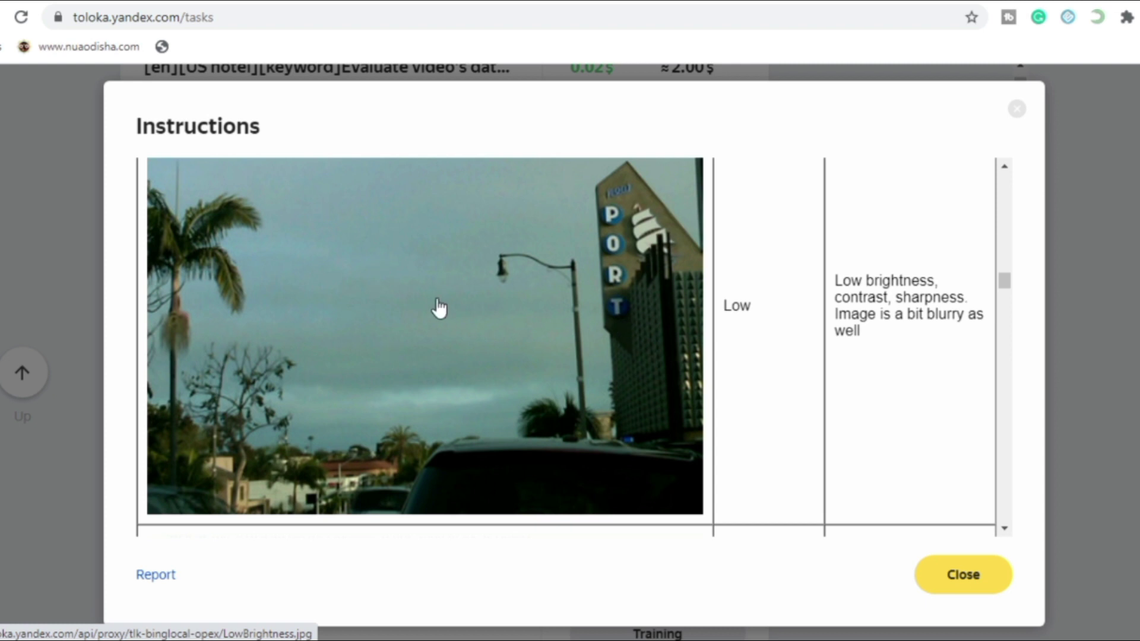
double_click(736, 304)
left_click(1025, 279)
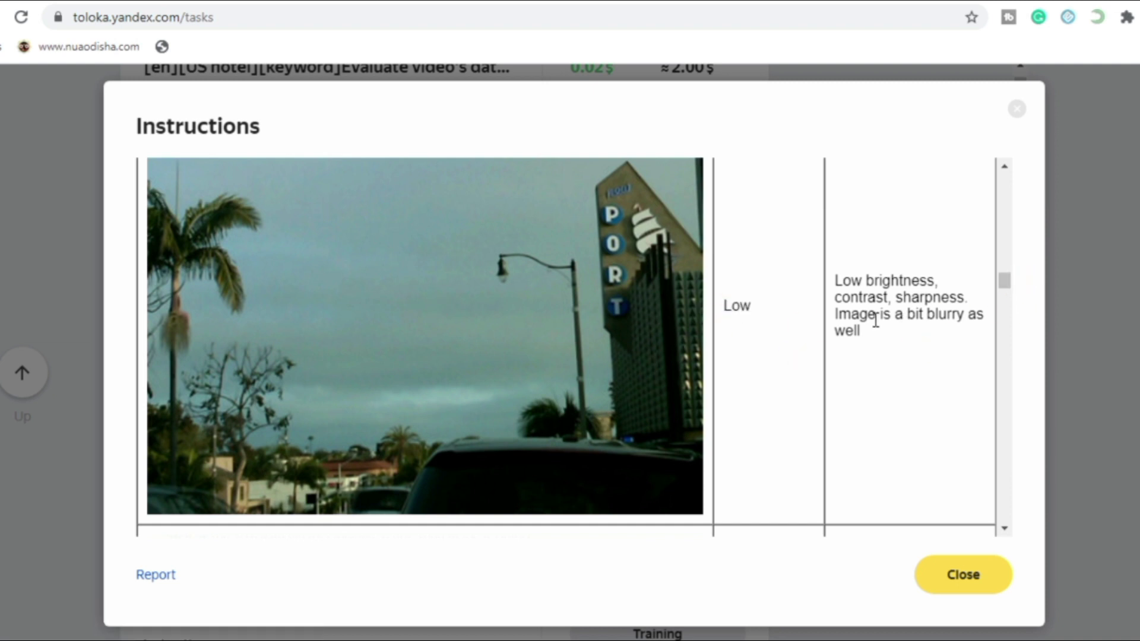
left_click_drag(879, 281, 1013, 331)
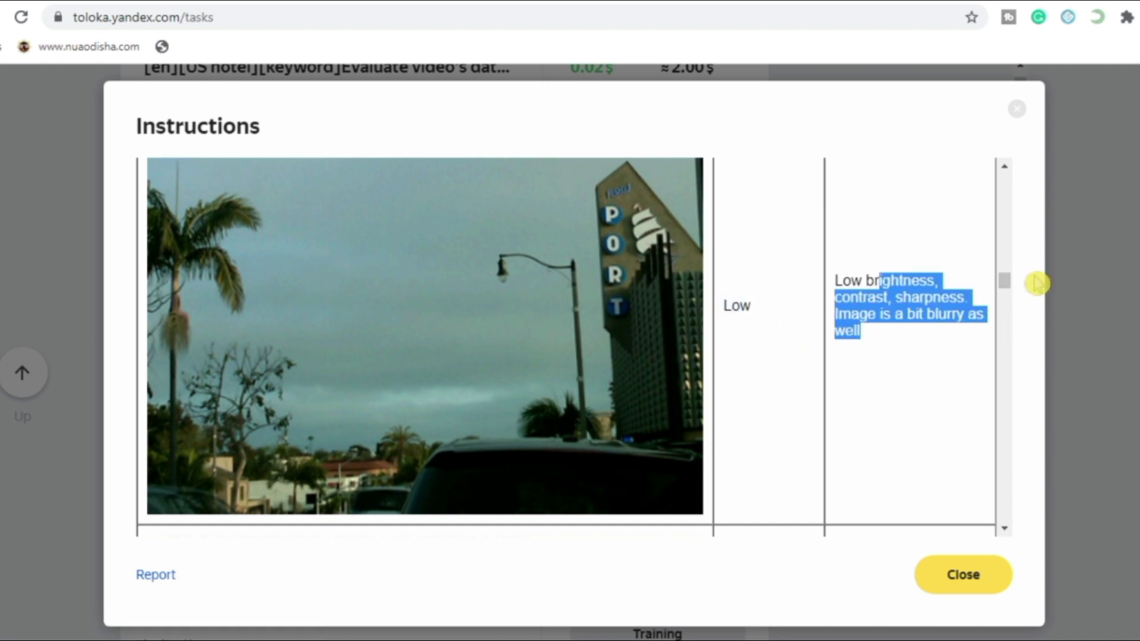
- Examine the example photo of the bar with stools, its Medium rating and the comment on its angle
left_click_drag(1005, 282, 1006, 305)
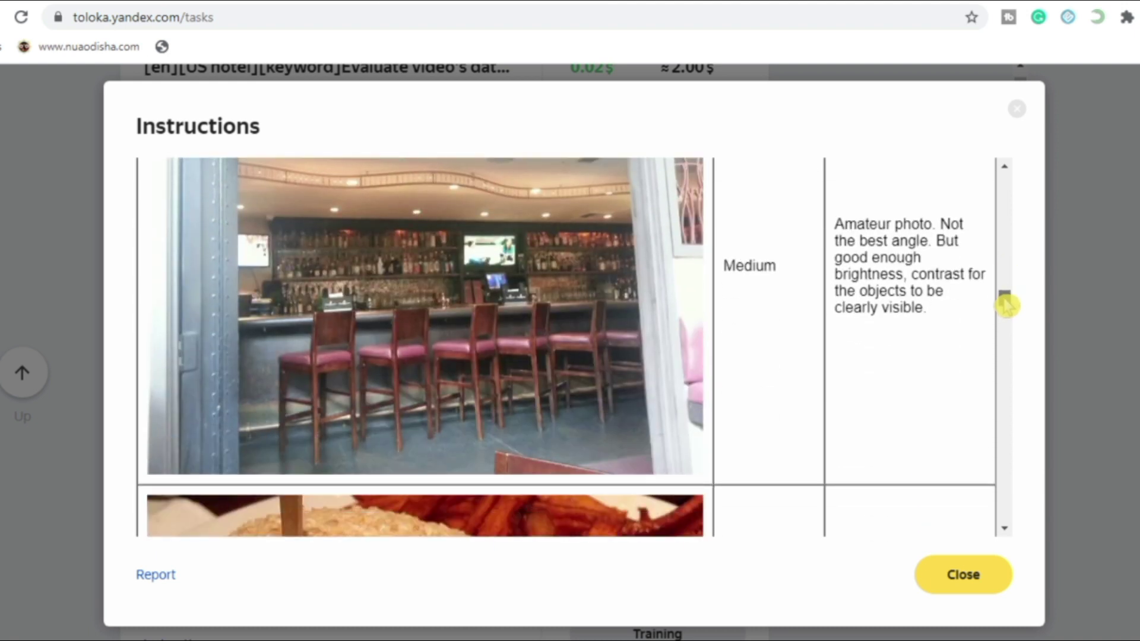
double_click(749, 265)
left_click_drag(743, 266, 778, 266)
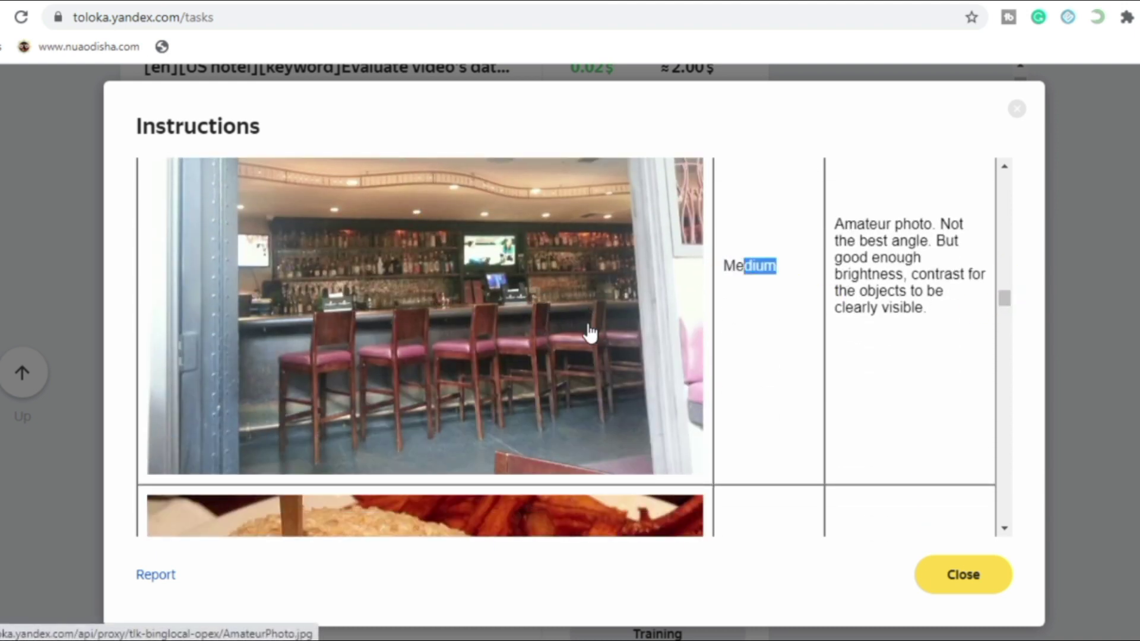
left_click(954, 331)
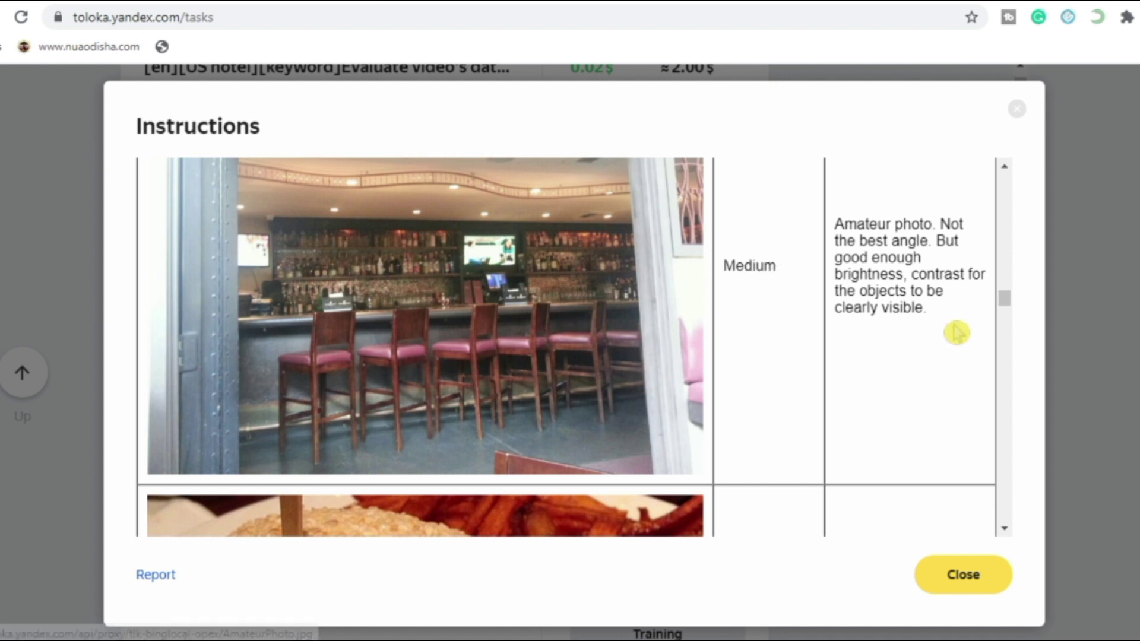
left_click_drag(868, 274, 1015, 354)
- Examine the Low-rated examples of the over-exposed brick building and the pixelated taco
left_click_drag(763, 377, 706, 374)
left_click(777, 382)
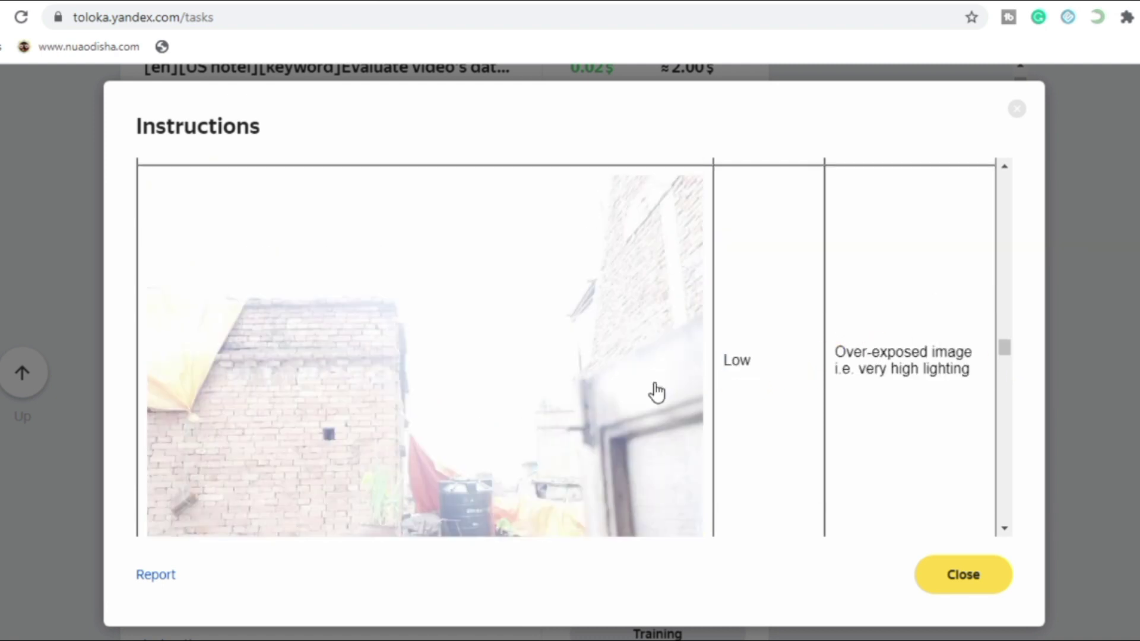
left_click_drag(1006, 349, 885, 363)
left_click_drag(758, 303, 712, 304)
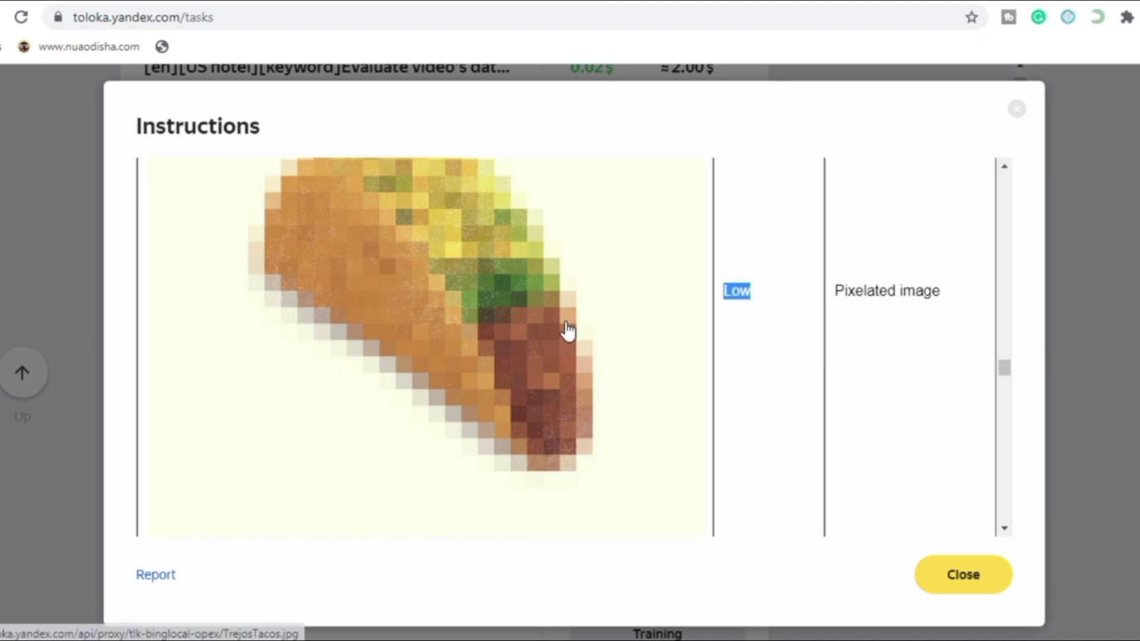
left_click(827, 321)
- Examine the watermarked chicken sandwich example with its Low rating and the comment on text watermarks
left_click_drag(1006, 373, 1007, 400)
left_click_drag(758, 355, 725, 358)
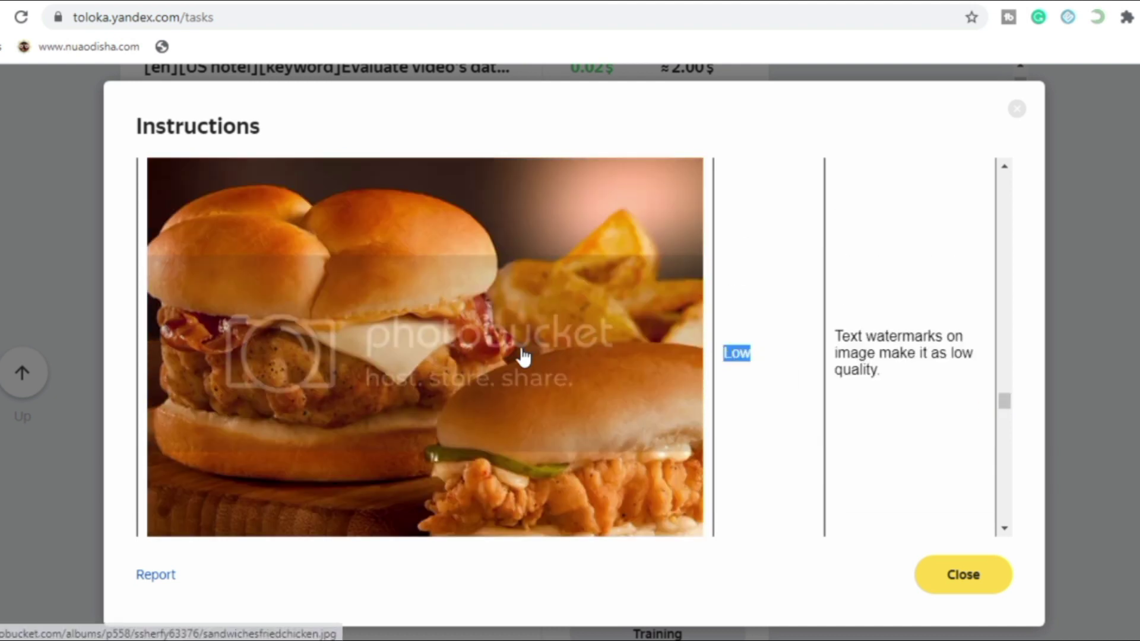
left_click_drag(1005, 404, 1006, 407)
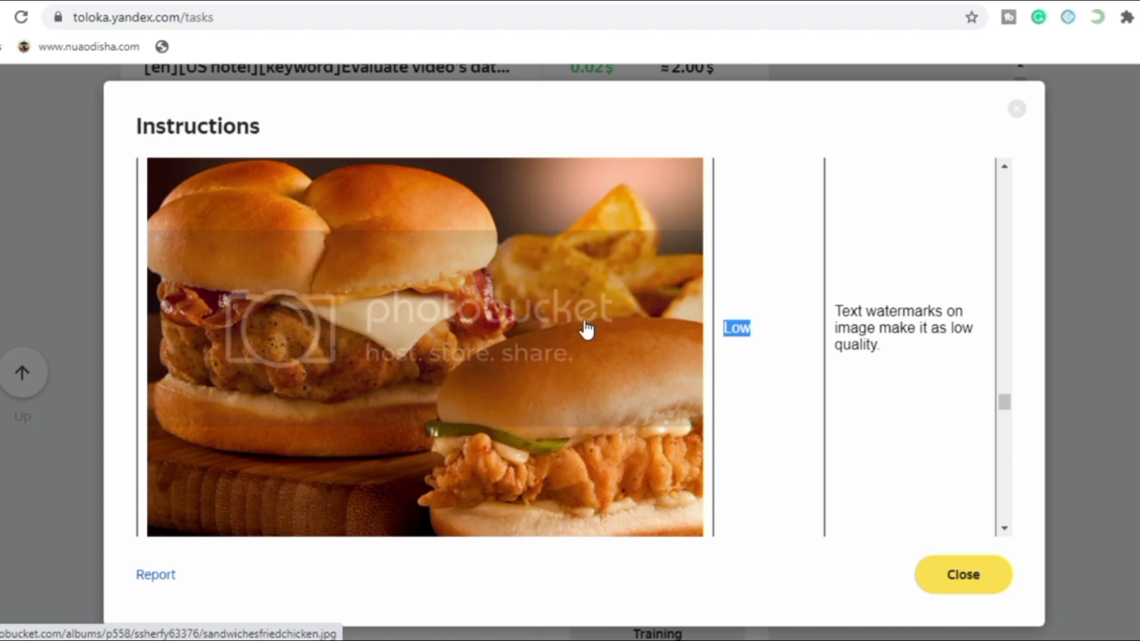
left_click(778, 350)
left_click_drag(758, 339, 665, 343)
left_click(783, 349)
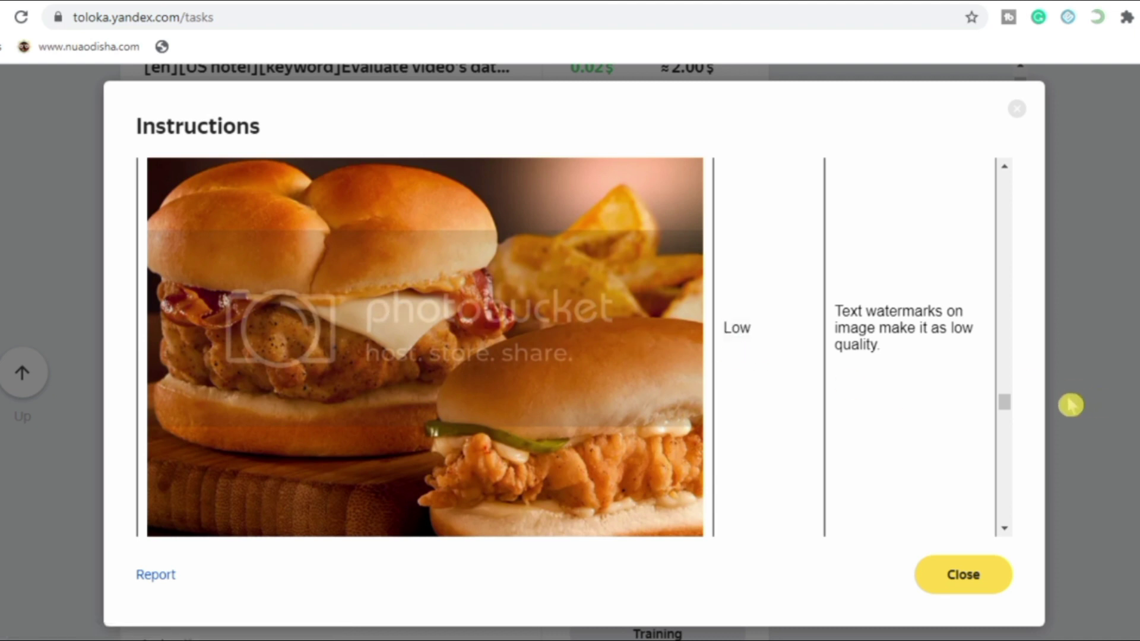
- Examine the Medium-rated examples of the outdoor restaurant table and the supermarket shelves, and their comments on photo angle
left_click_drag(1009, 411, 988, 440)
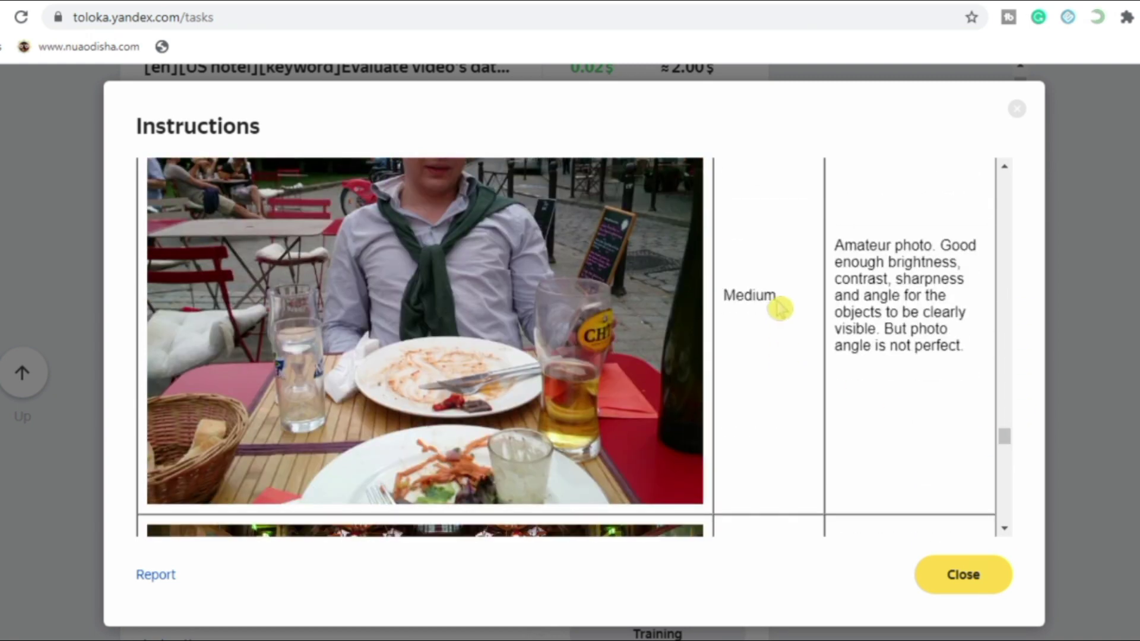
left_click_drag(776, 302, 715, 308)
left_click(785, 361)
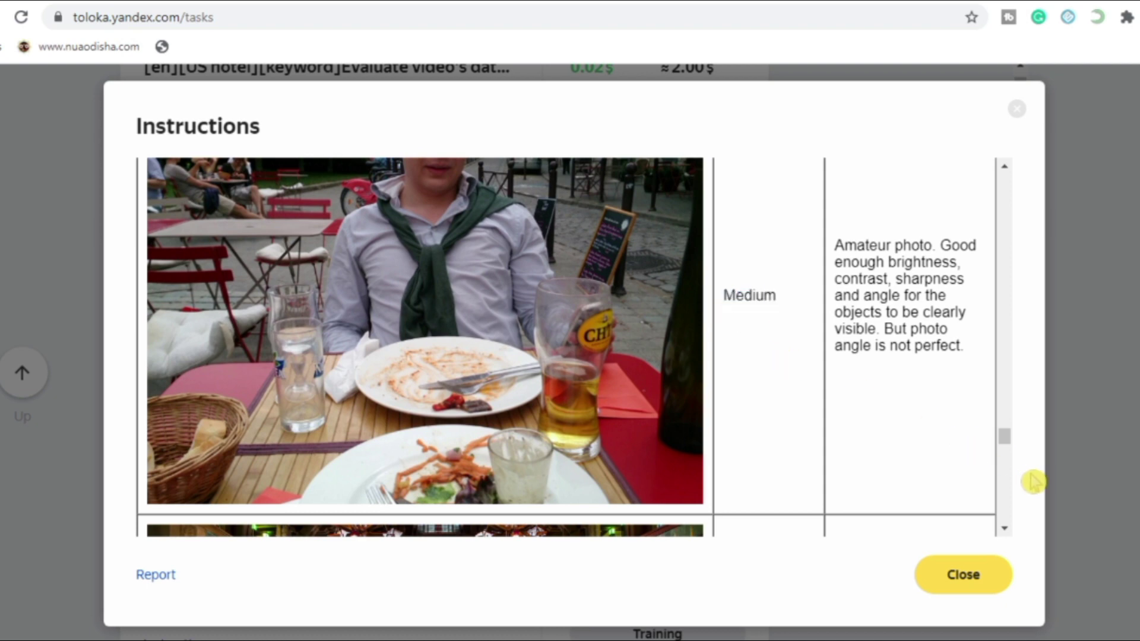
left_click_drag(1003, 440, 1015, 467)
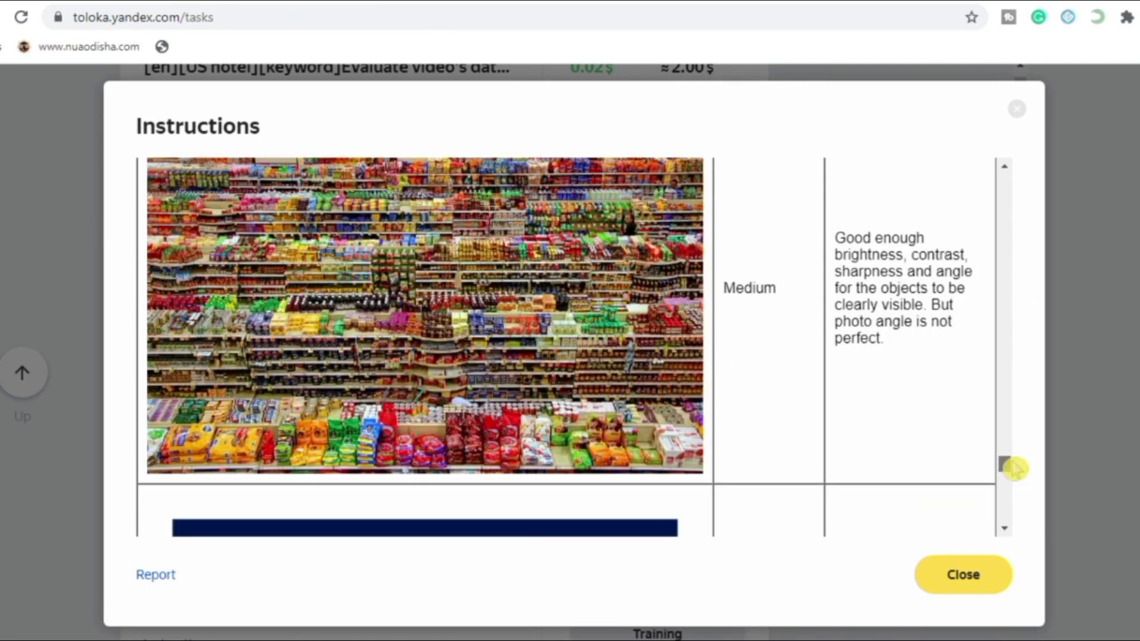
double_click(771, 288)
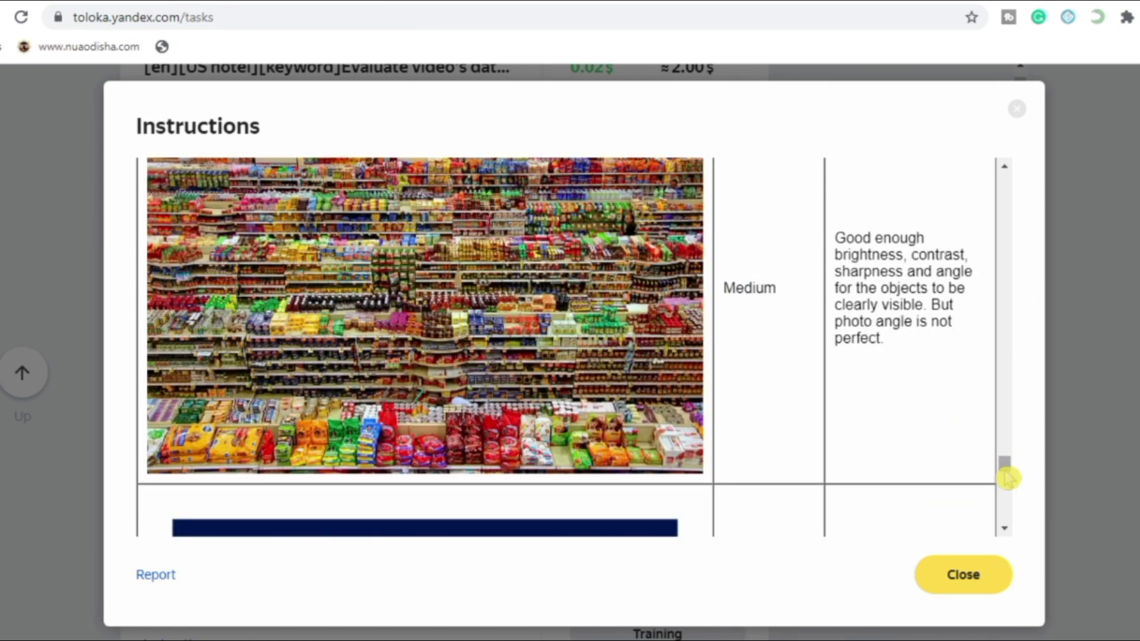
- Examine the HOT-N-READY CLASSIC pizza example with its Low rating and the comment on the text overlay
left_click_drag(1008, 475, 1016, 517)
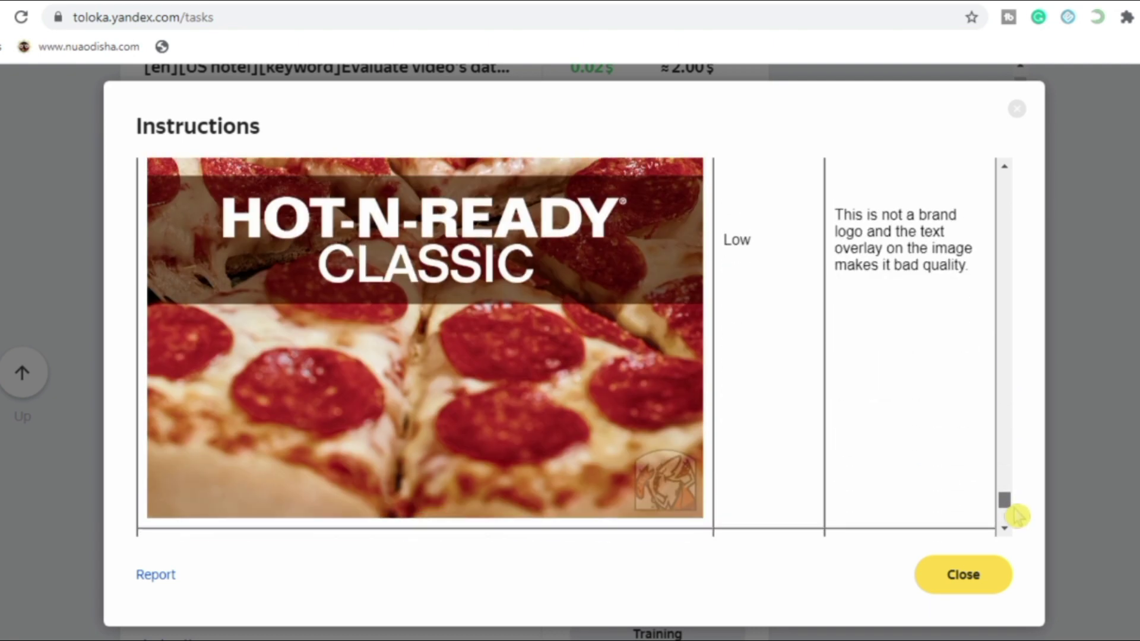
left_click_drag(757, 255, 712, 248)
left_click(735, 257)
left_click(760, 264)
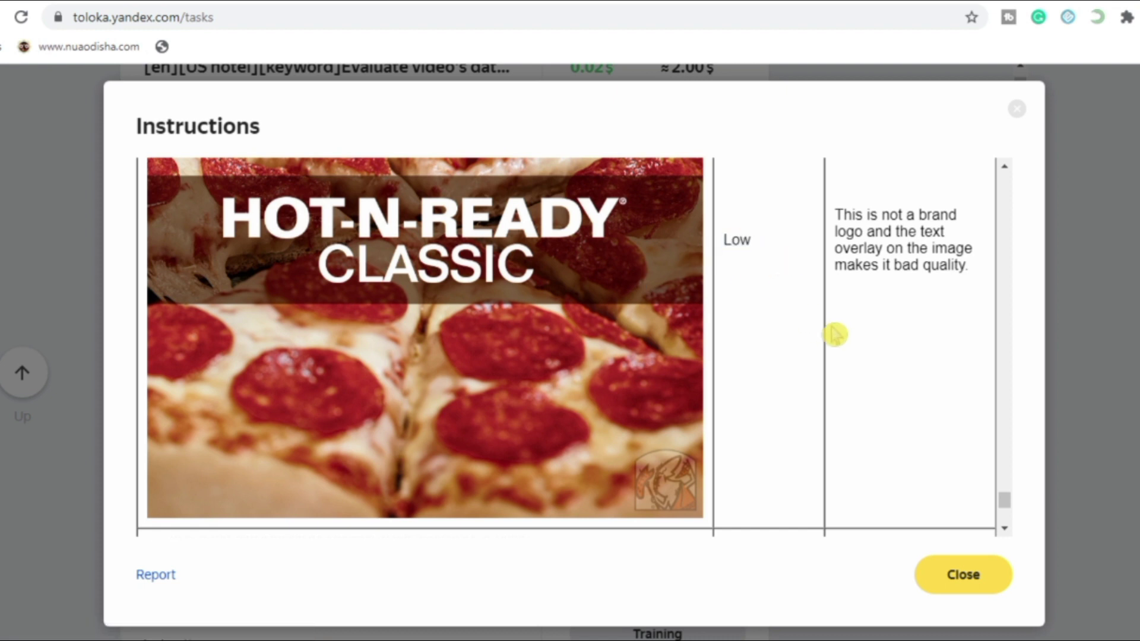
- Return to the beginning of the instructions, close them, and start the Rich Data: Image Quality Measurement task
left_click_drag(1007, 507, 1010, 178)
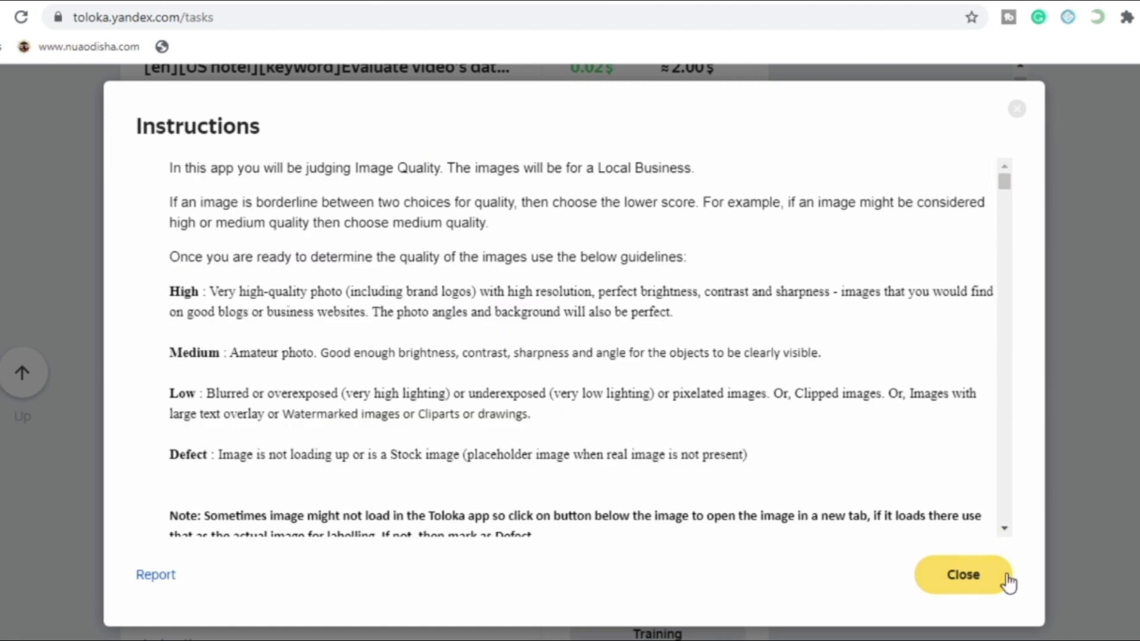
left_click(952, 576)
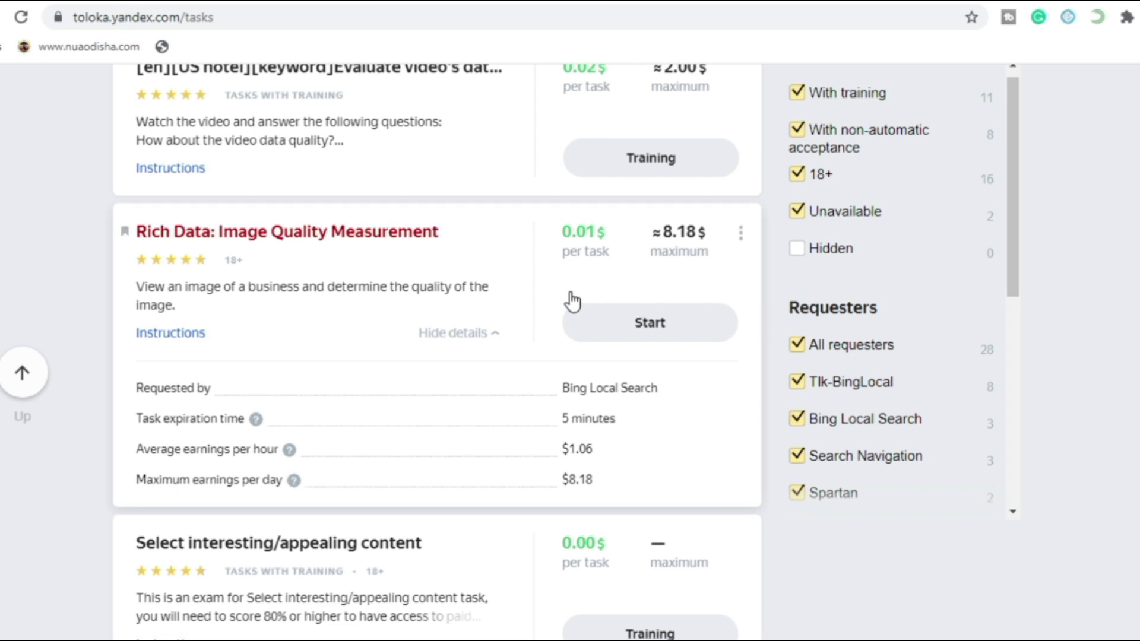
mouse_move(537, 284)
left_mouse_down()
mouse_move(773, 376)
mouse_move(753, 354)
left_mouse_up()
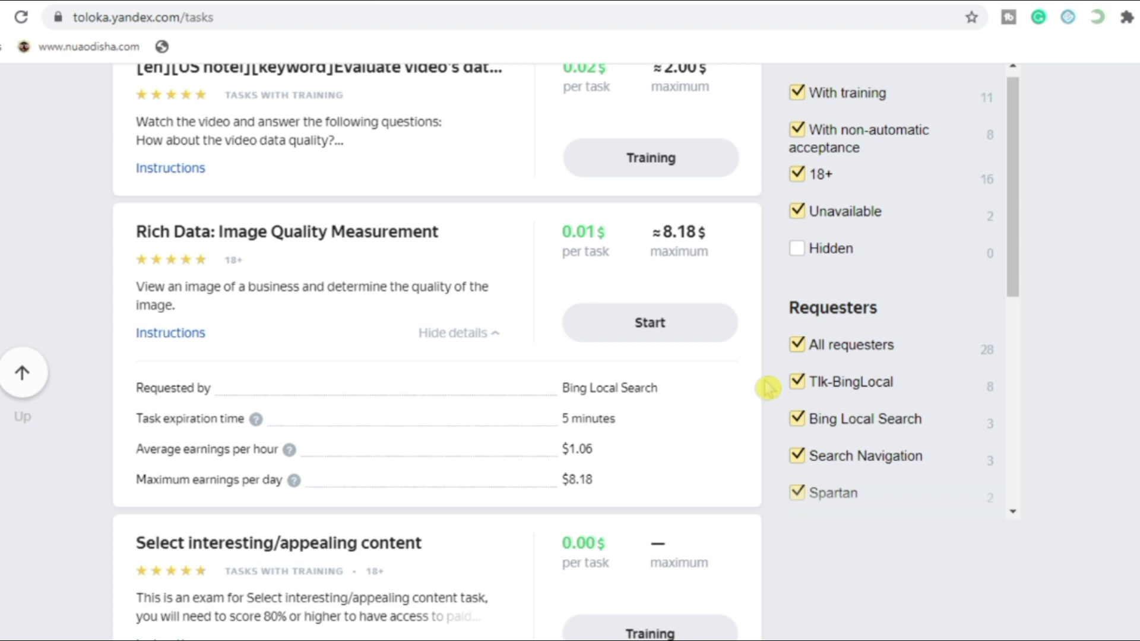
left_click(677, 323)
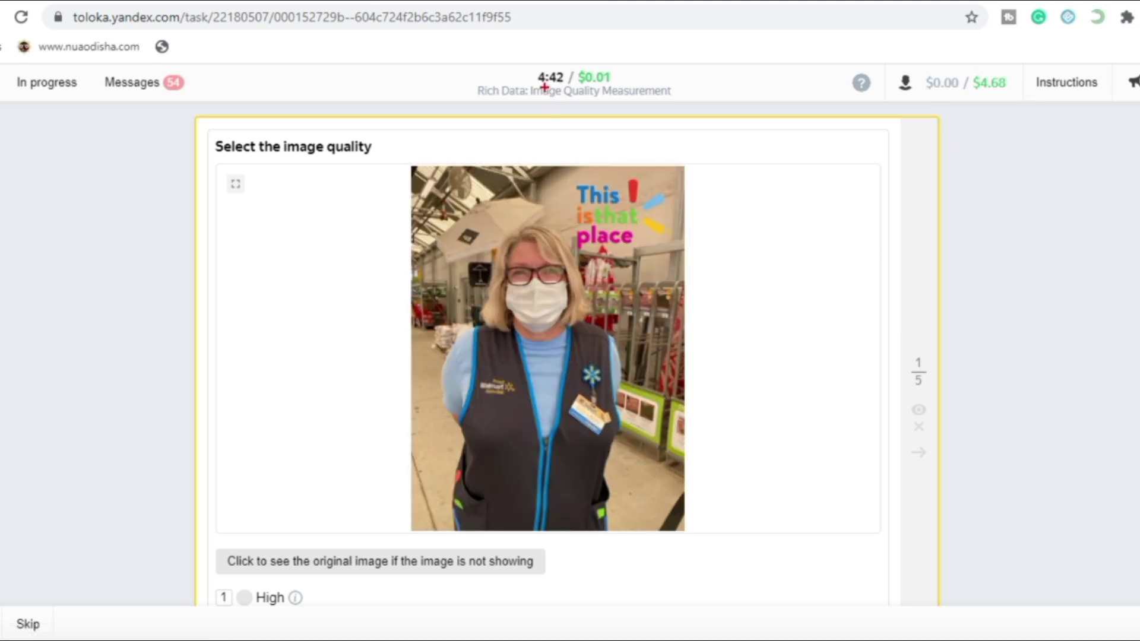
- Check the task's remaining time and payment, and rate the first image, of the masked store employee, as High
left_click_drag(522, 61, 643, 107)
mouse_move(617, 63)
left_mouse_down()
mouse_move(585, 96)
mouse_move(565, 99)
mouse_move(572, 90)
left_mouse_up()
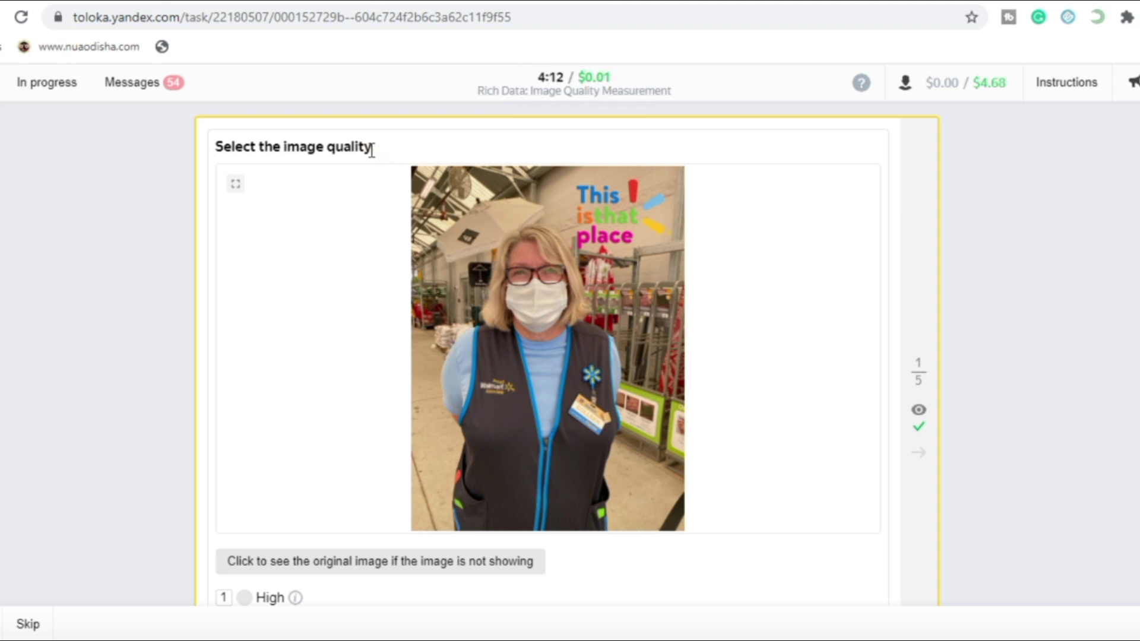
left_click_drag(372, 147, 258, 152)
left_click(145, 272)
scroll(546, 356, "down", 3)
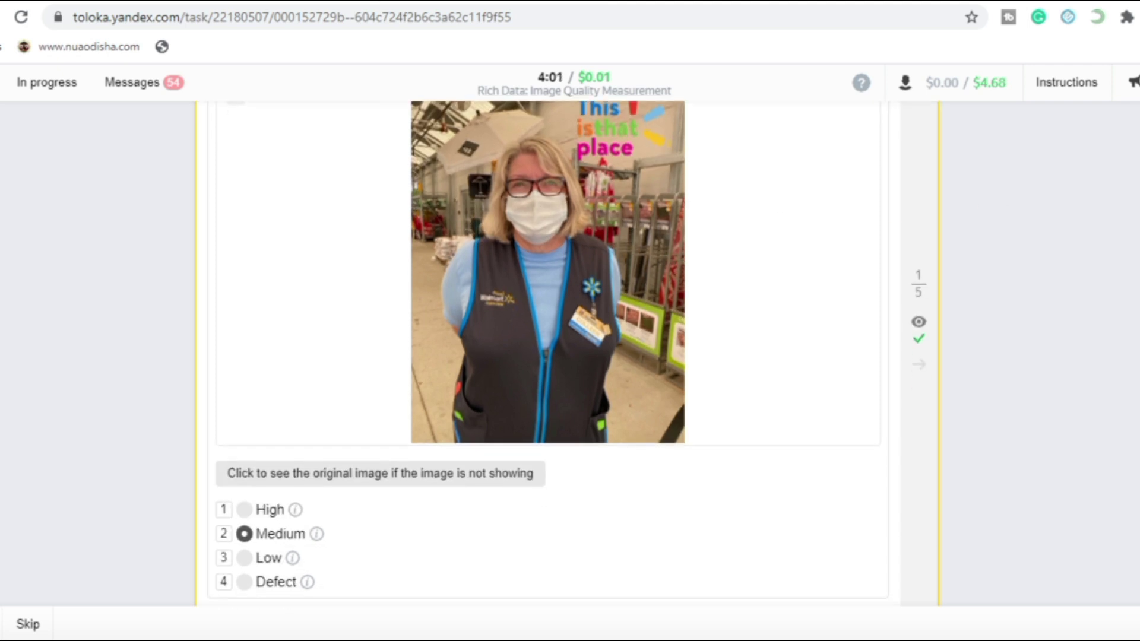
left_click(244, 416)
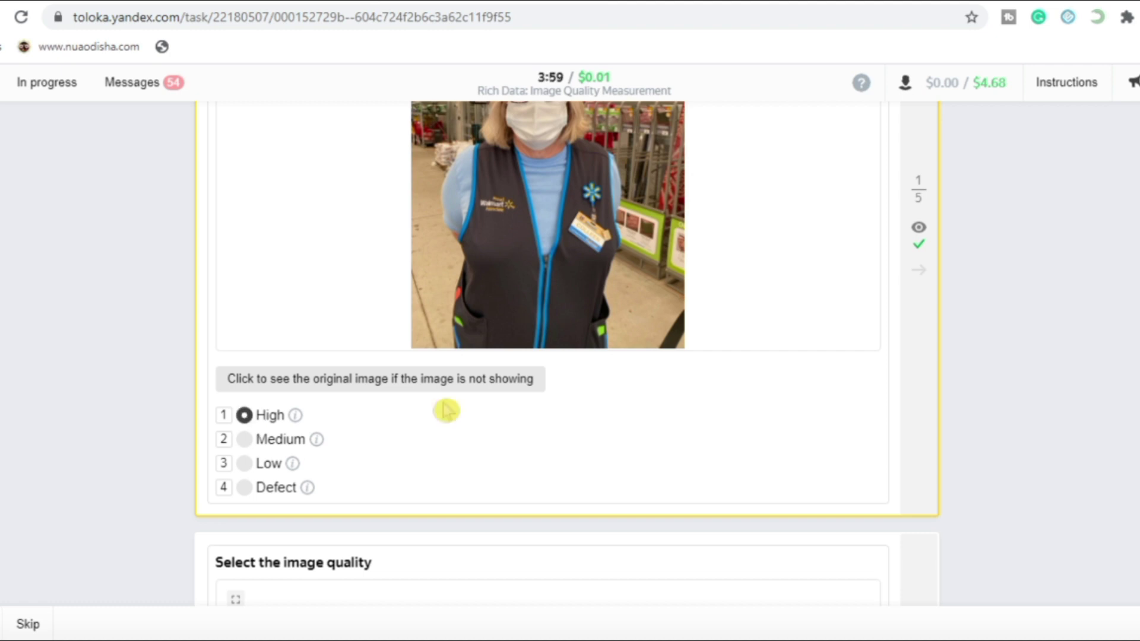
- Inspect the second image, of the three diver's watches on rope, and rate its quality as Medium
scroll(567, 356, "down", 1)
scroll(567, 356, "down", 5)
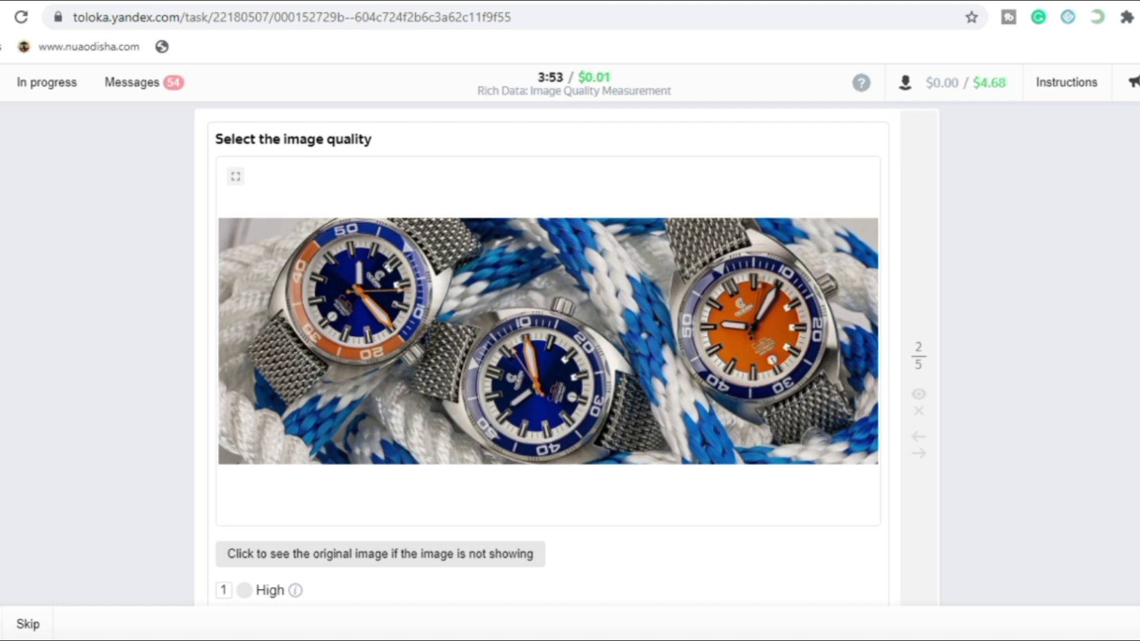
scroll(563, 354, "down", 1)
scroll(563, 355, "down", 1)
scroll(563, 355, "up", 2)
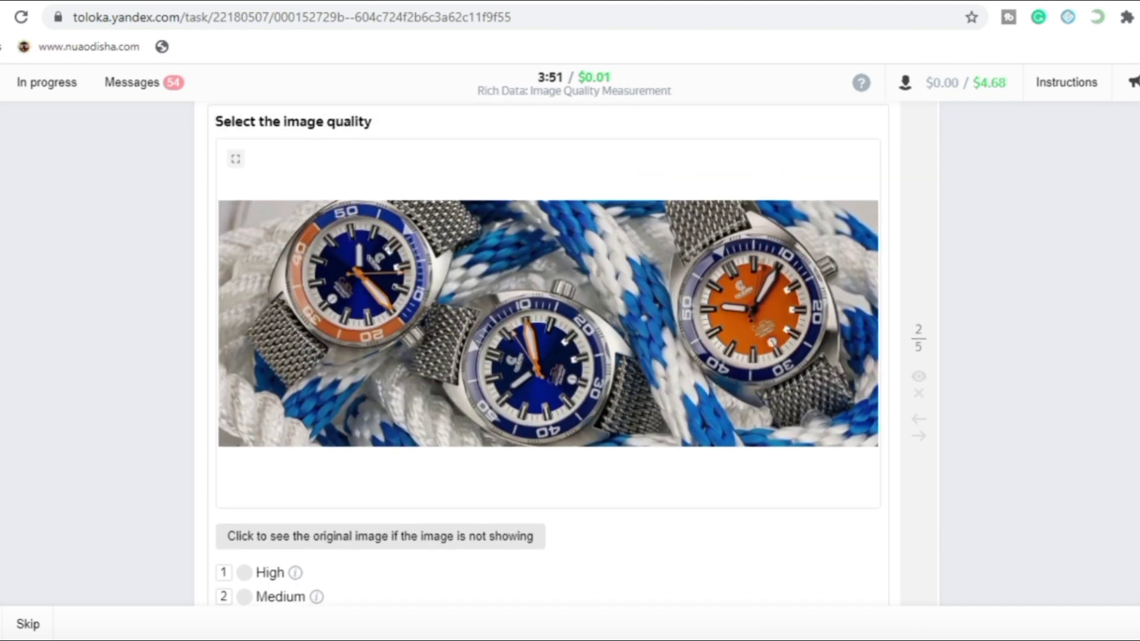
scroll(563, 354, "down", 3)
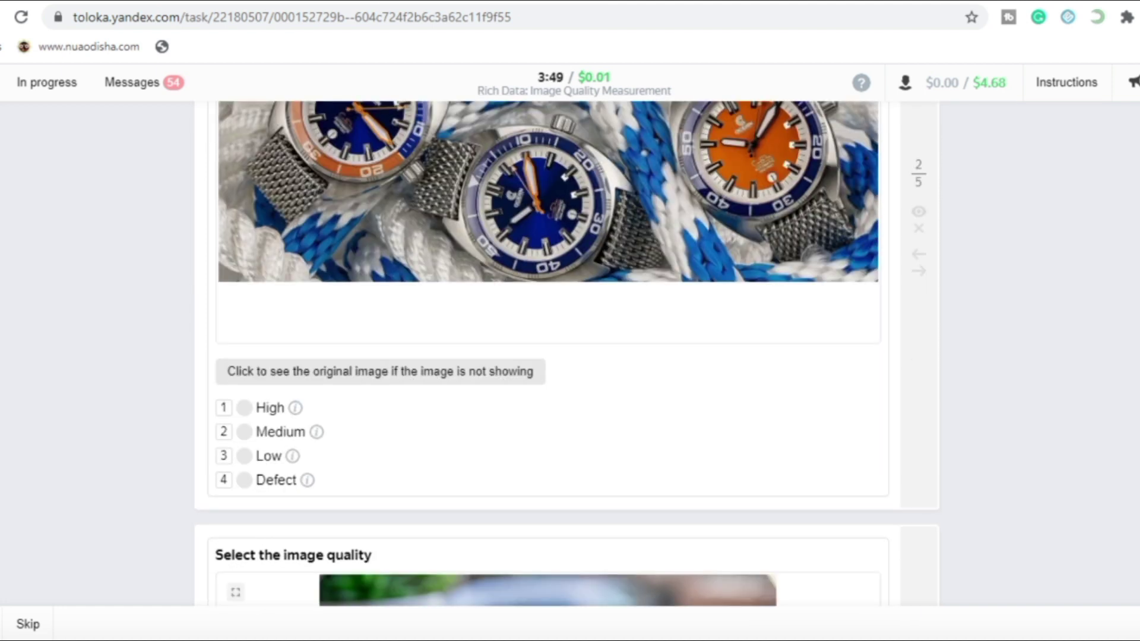
scroll(563, 355, "up", 2)
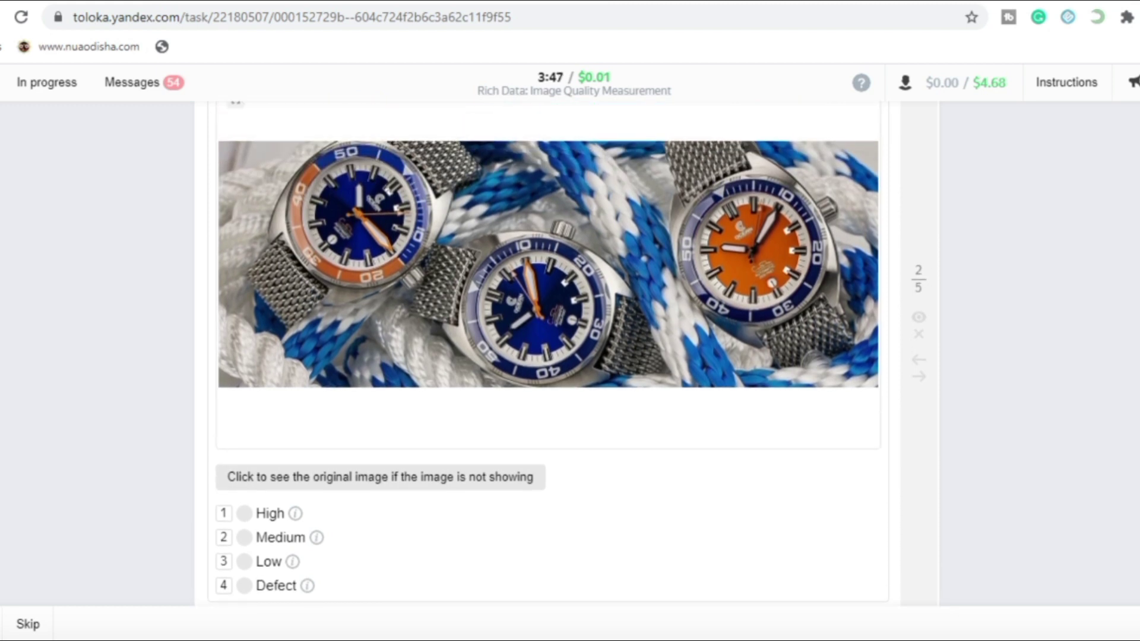
scroll(623, 348, "down", 2)
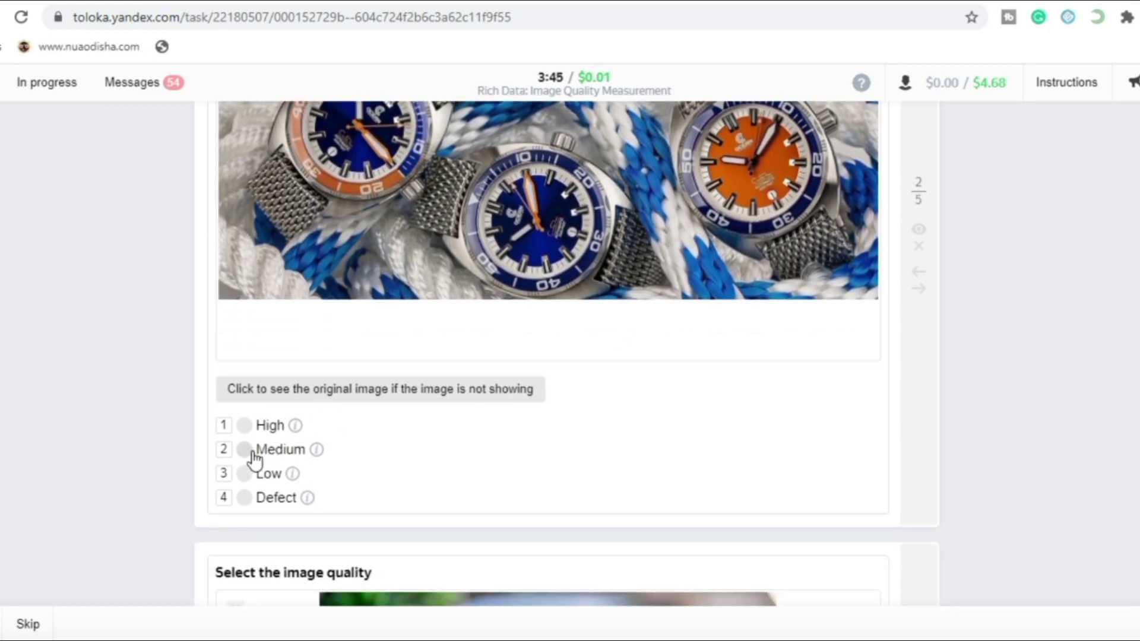
left_click(252, 452)
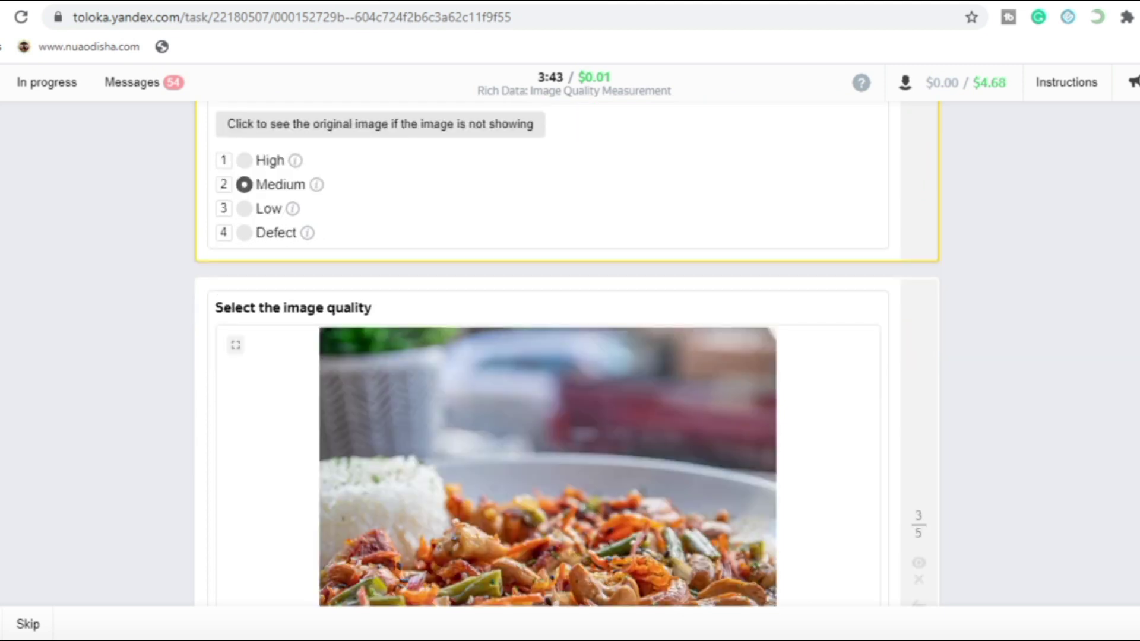
- Inspect the third image, of the rice and cashew stir-fry plate, and rate its quality as High
scroll(566, 353, "up", 5)
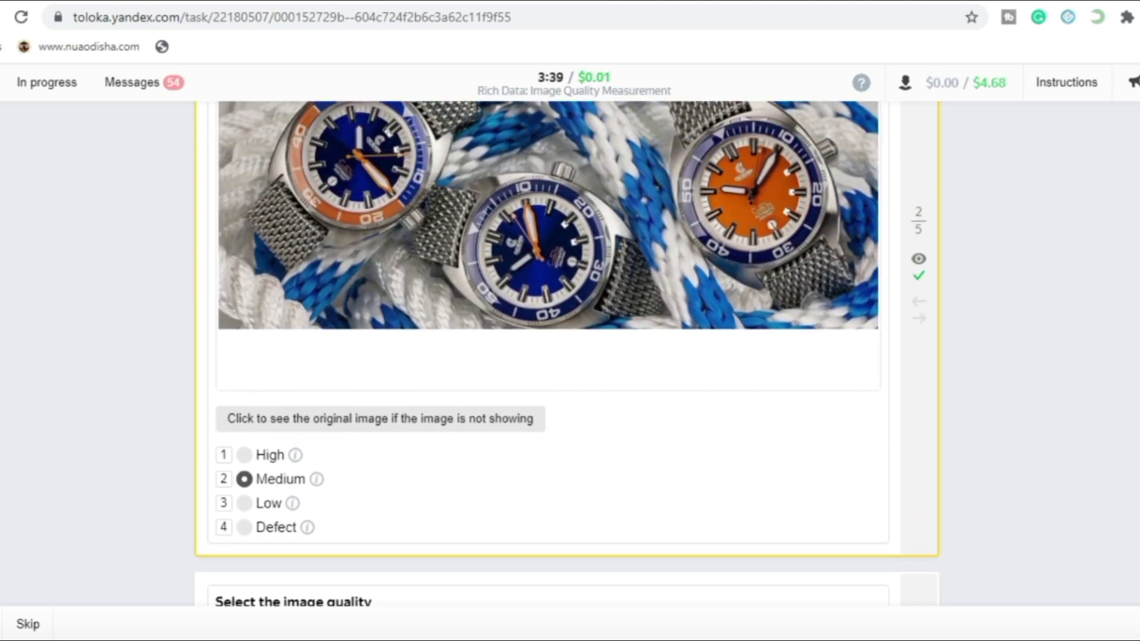
scroll(567, 353, "down", 6)
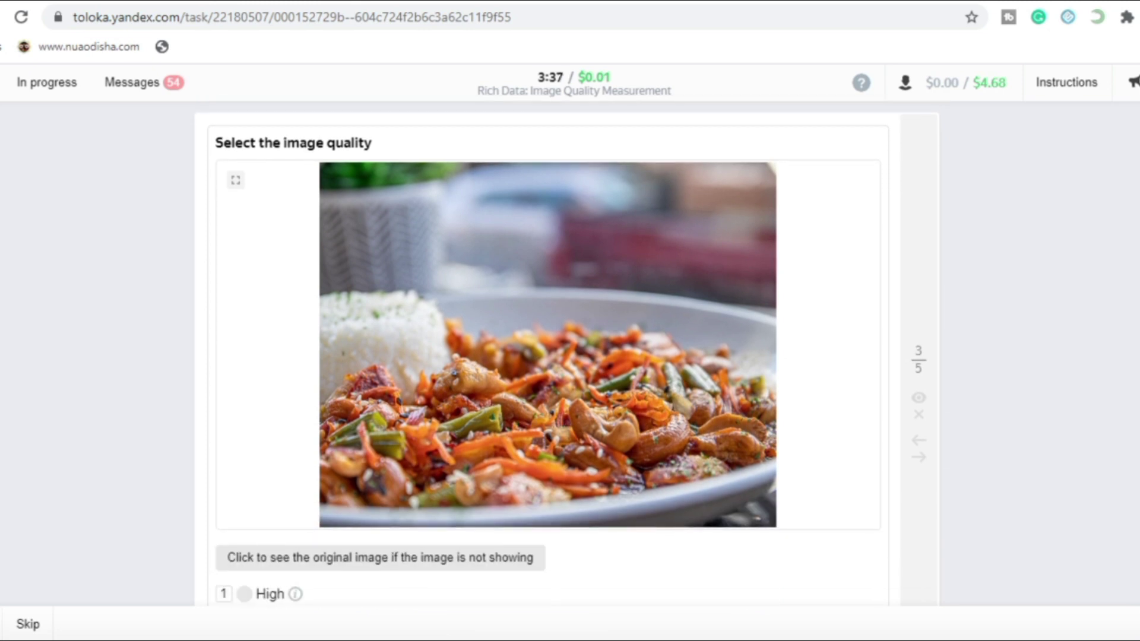
scroll(567, 353, "down", 1)
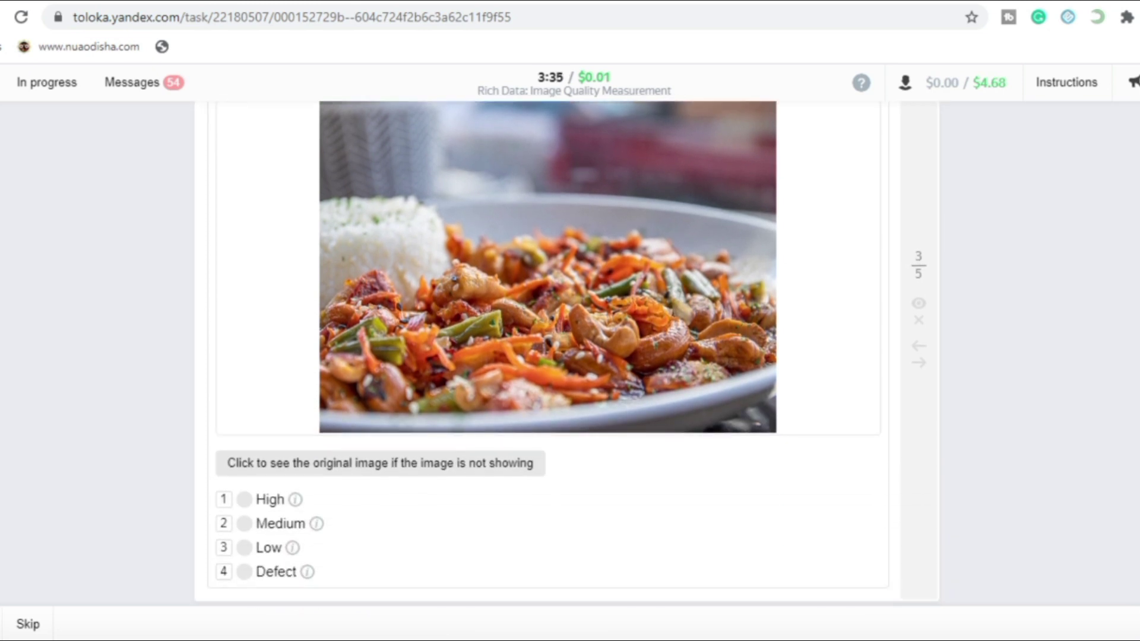
scroll(567, 354, "up", 1)
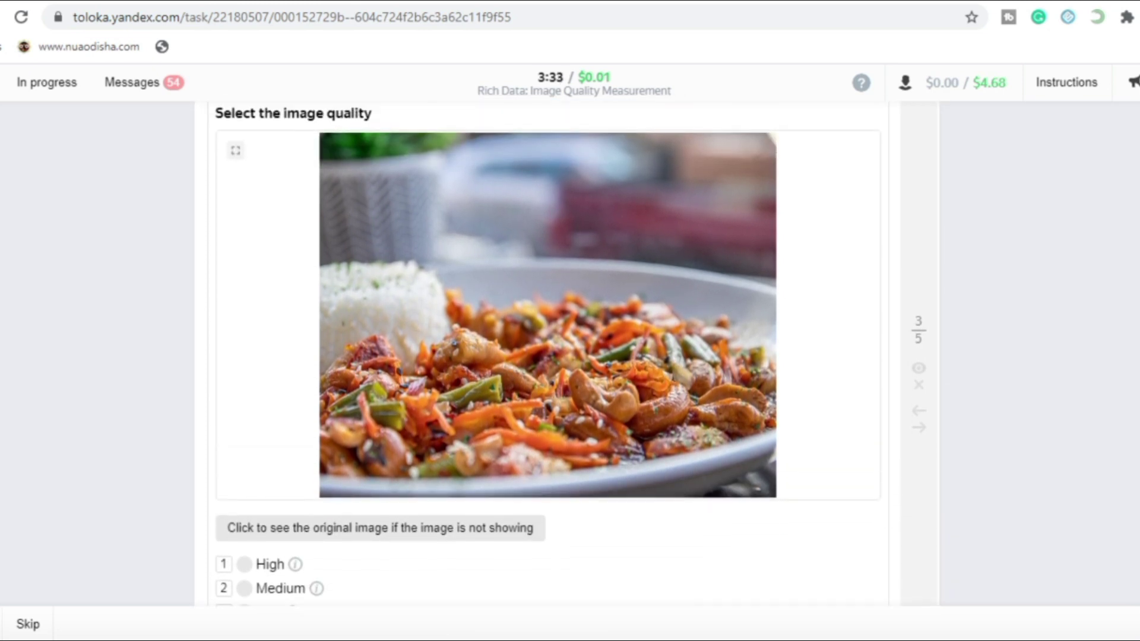
scroll(567, 353, "down", 2)
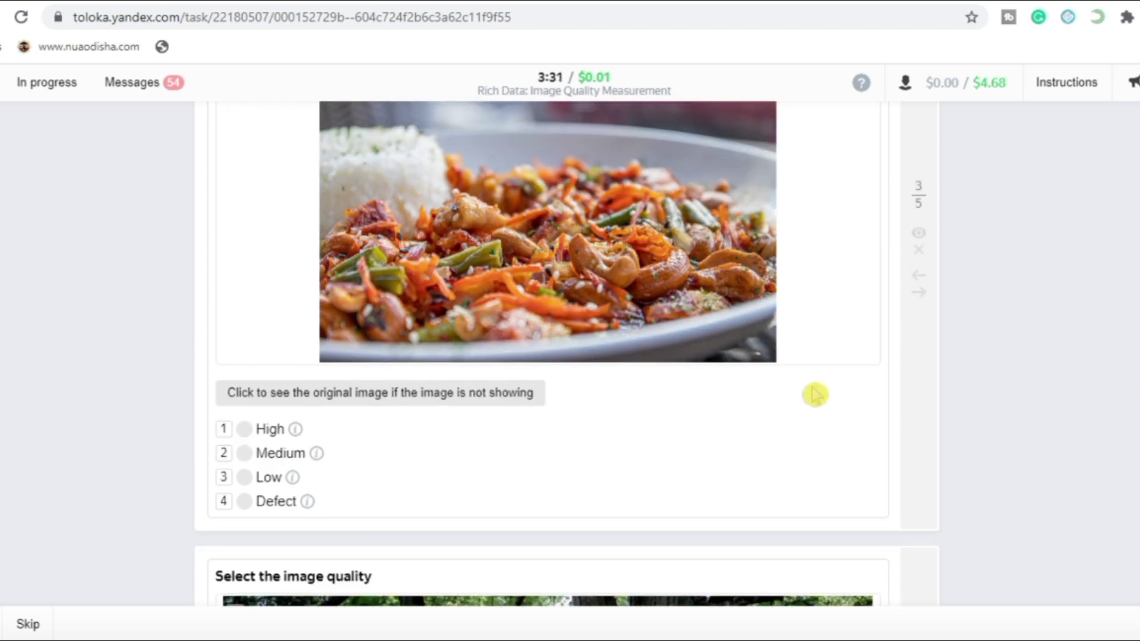
left_click(244, 428)
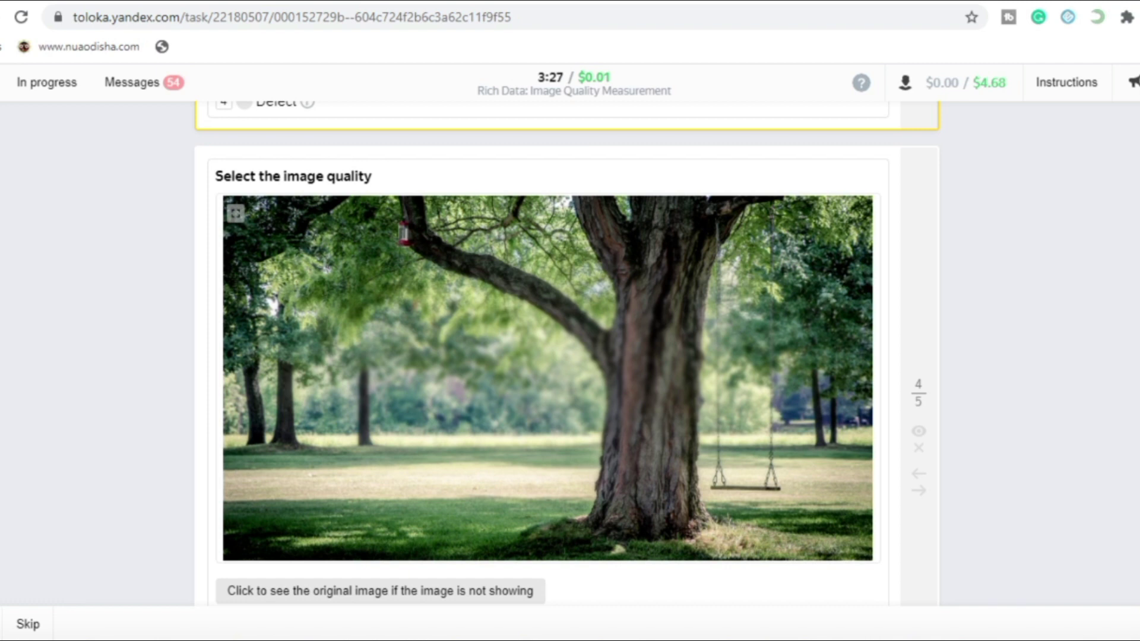
- Rate the fourth image, of the tree with a swing, as Low and the fifth, of the treatment room, as High
scroll(1049, 475, "down", 4)
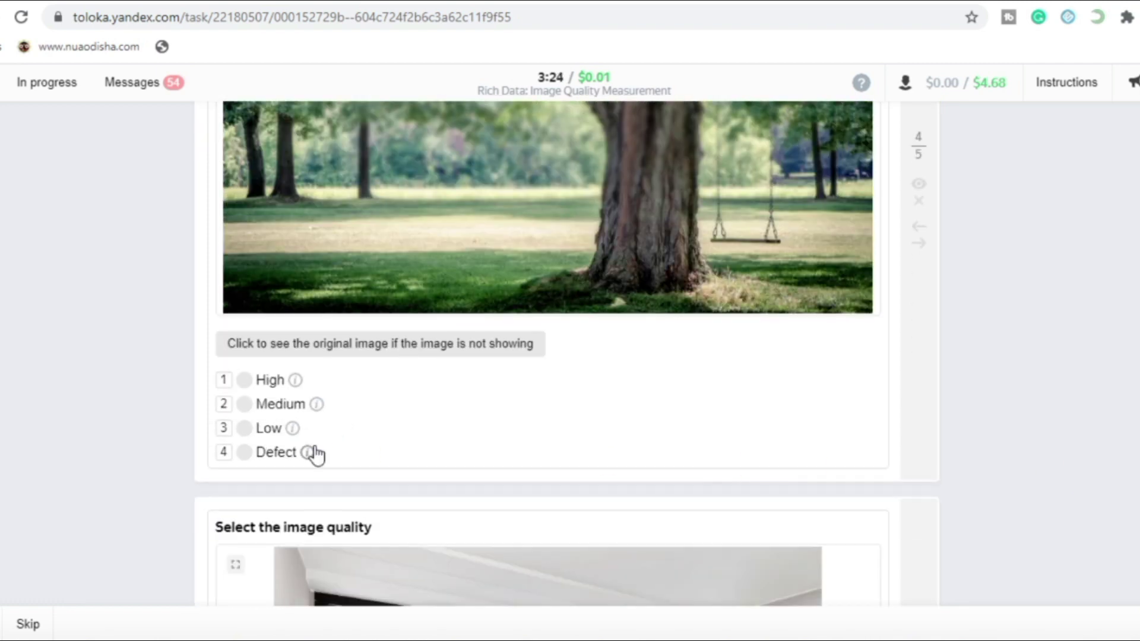
left_click(244, 428)
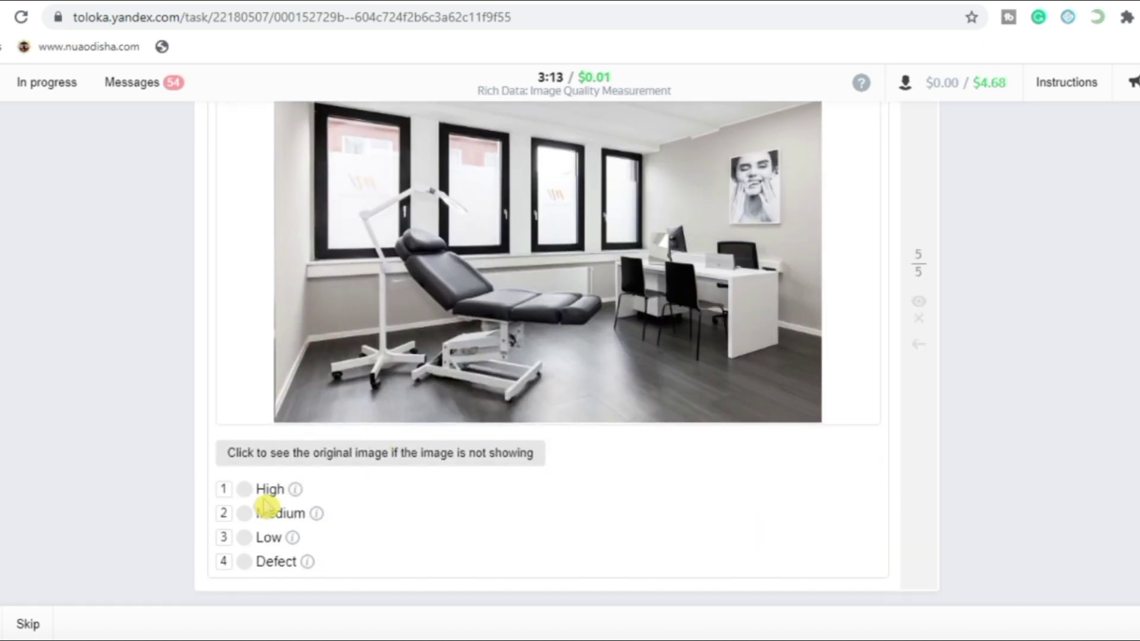
left_click(244, 489)
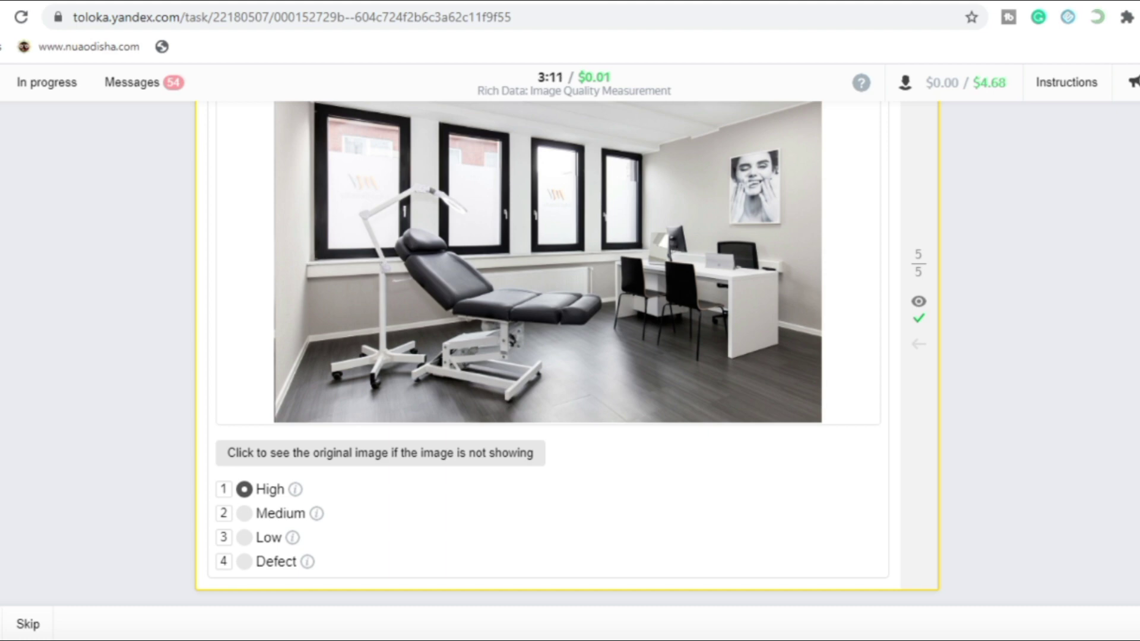
- Review the ratings of all five images and submit the completed task
scroll(567, 356, "up", 20)
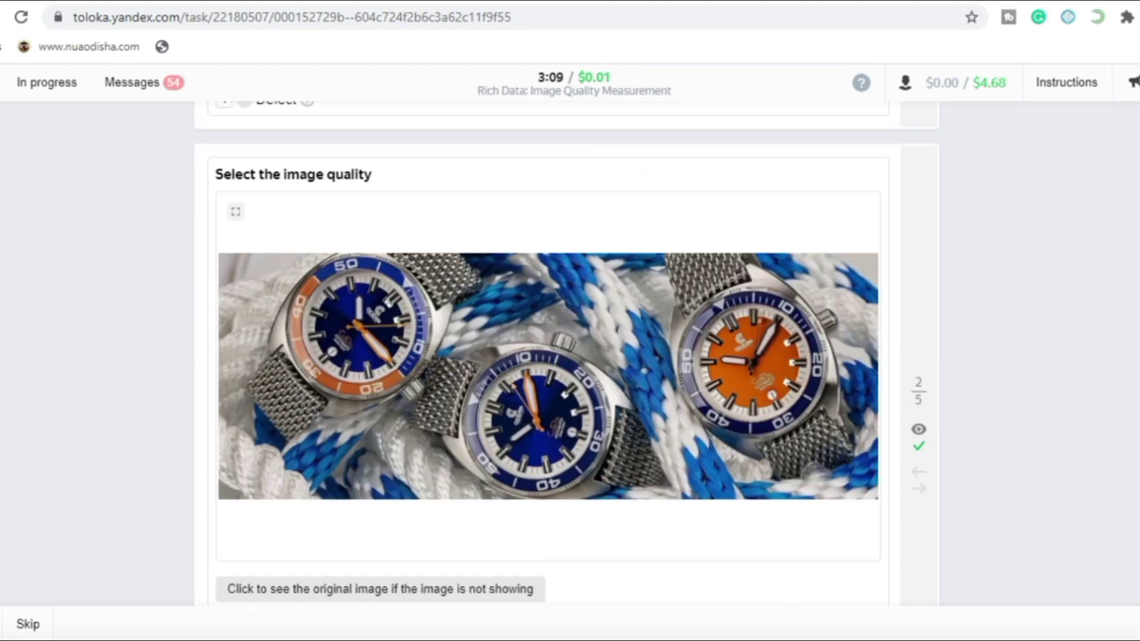
scroll(566, 356, "up", 9)
scroll(567, 357, "down", 20)
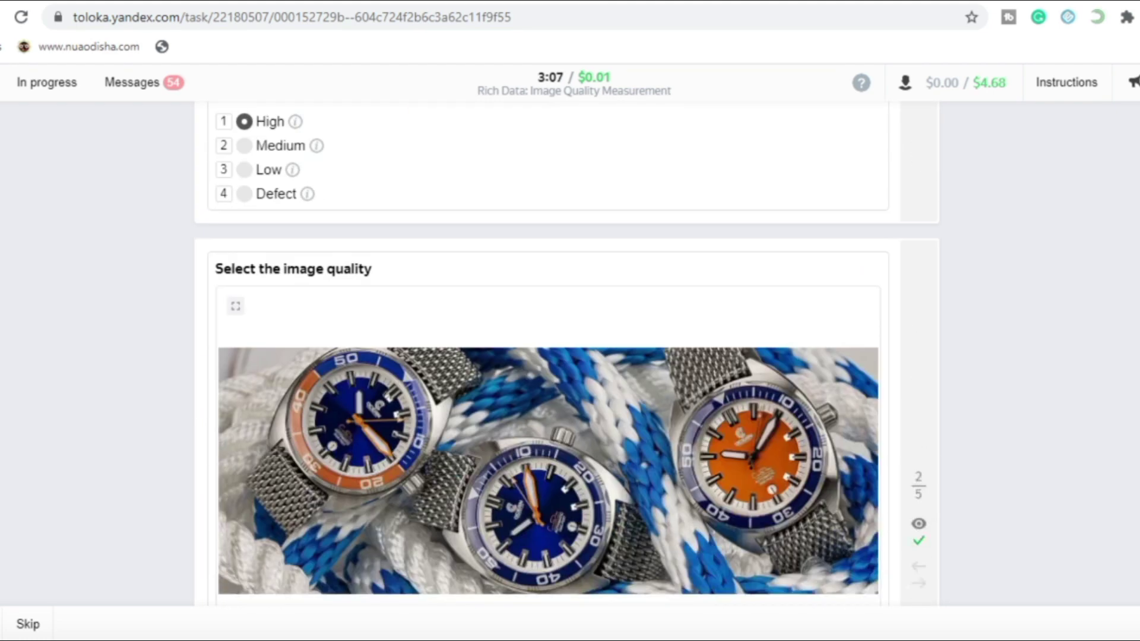
scroll(567, 356, "down", 20)
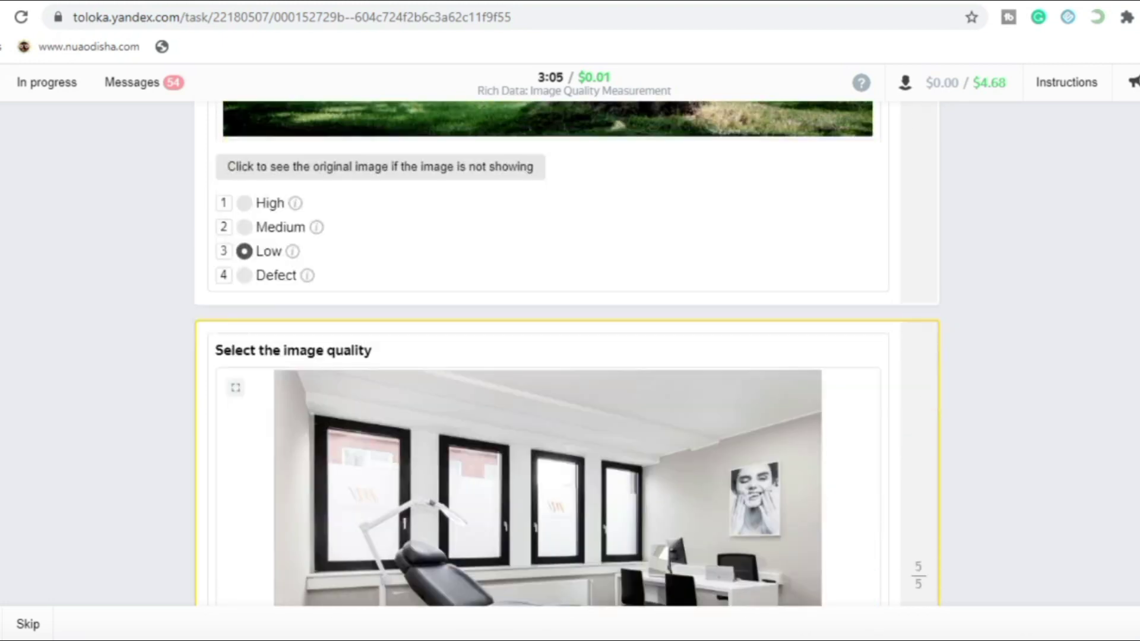
scroll(546, 356, "down", 1)
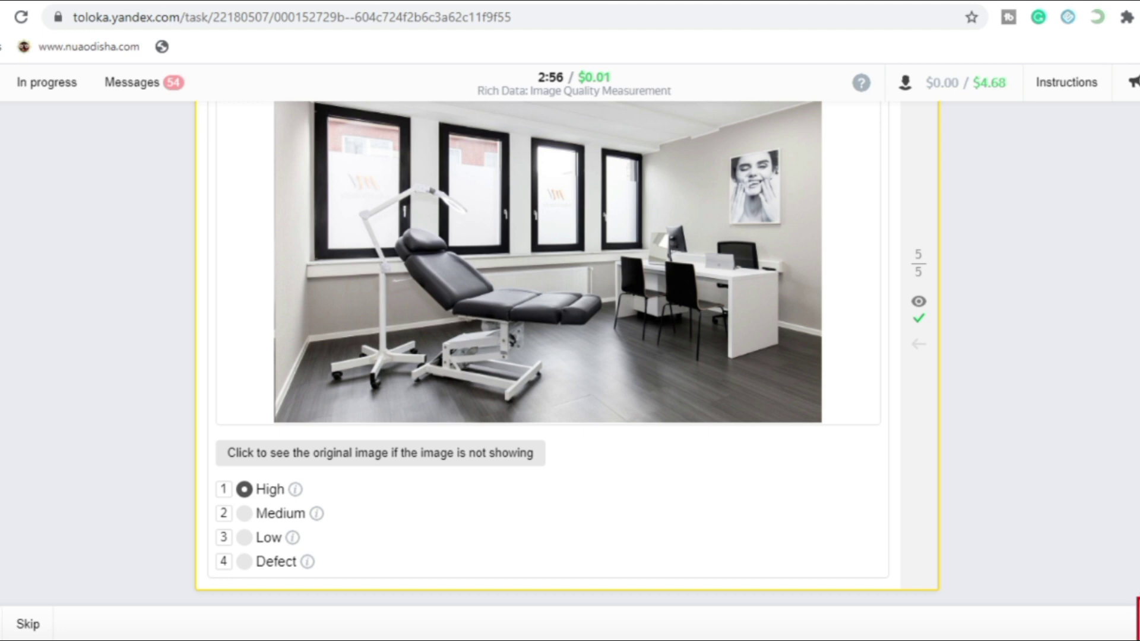
key("Return")
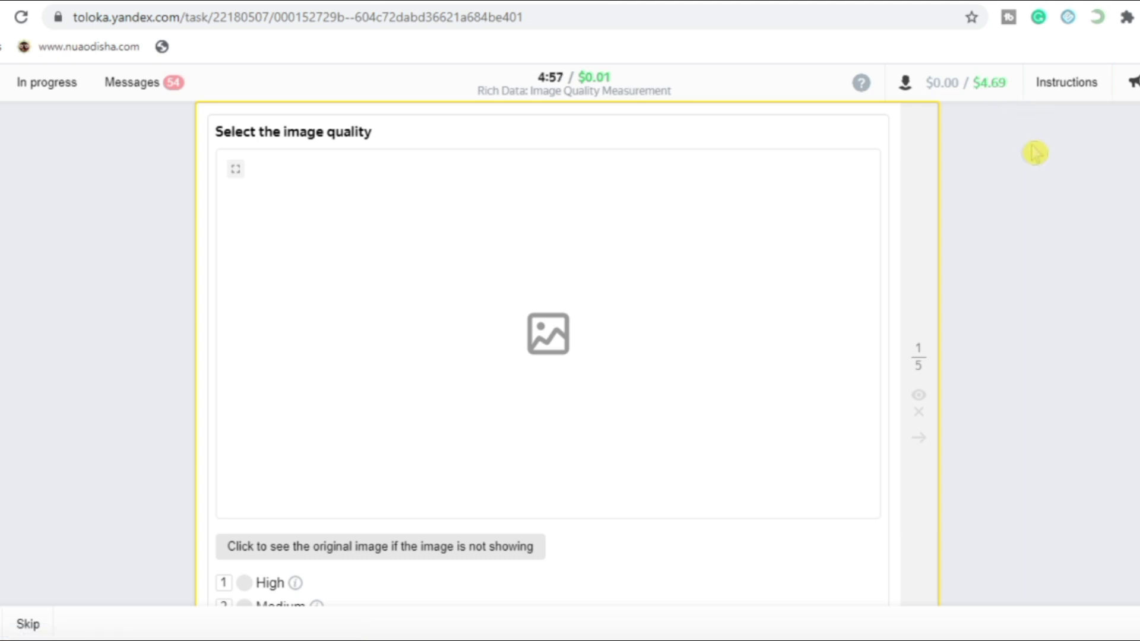
- Rate the new task's first image, of the hall with round ceiling lights, as Medium, and look over the second and third images
left_click_drag(1011, 71, 957, 104)
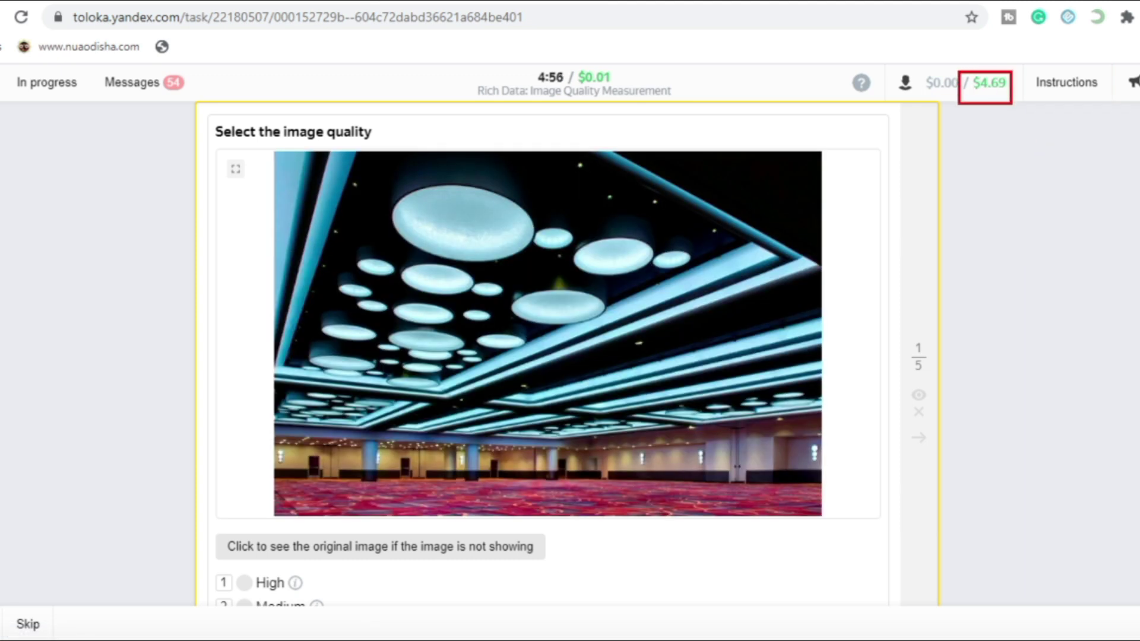
key("2")
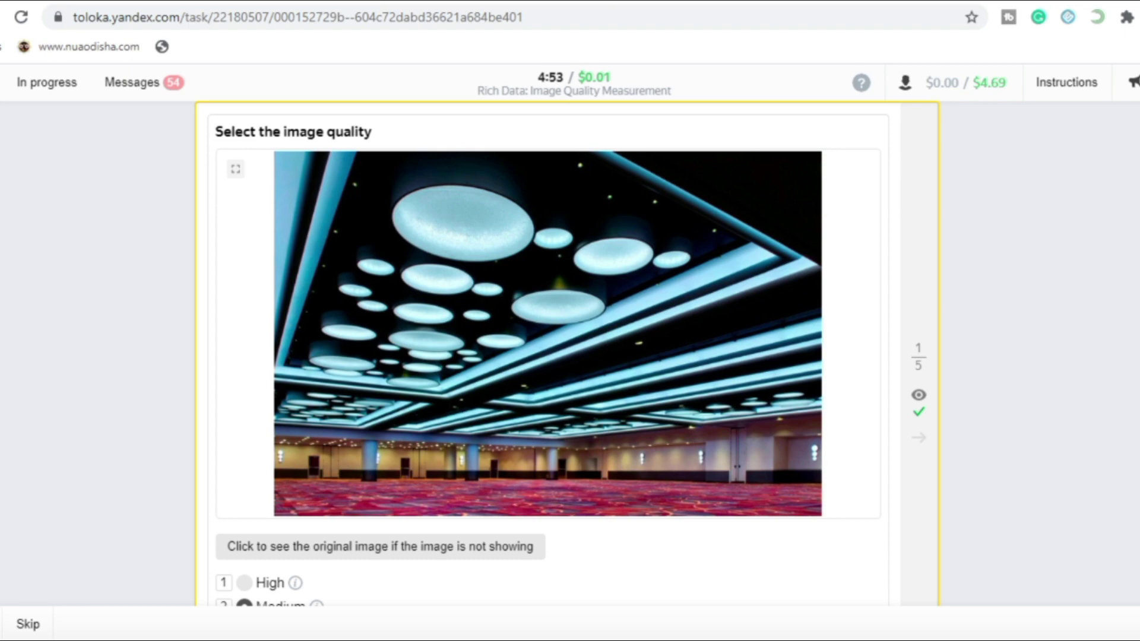
key("1")
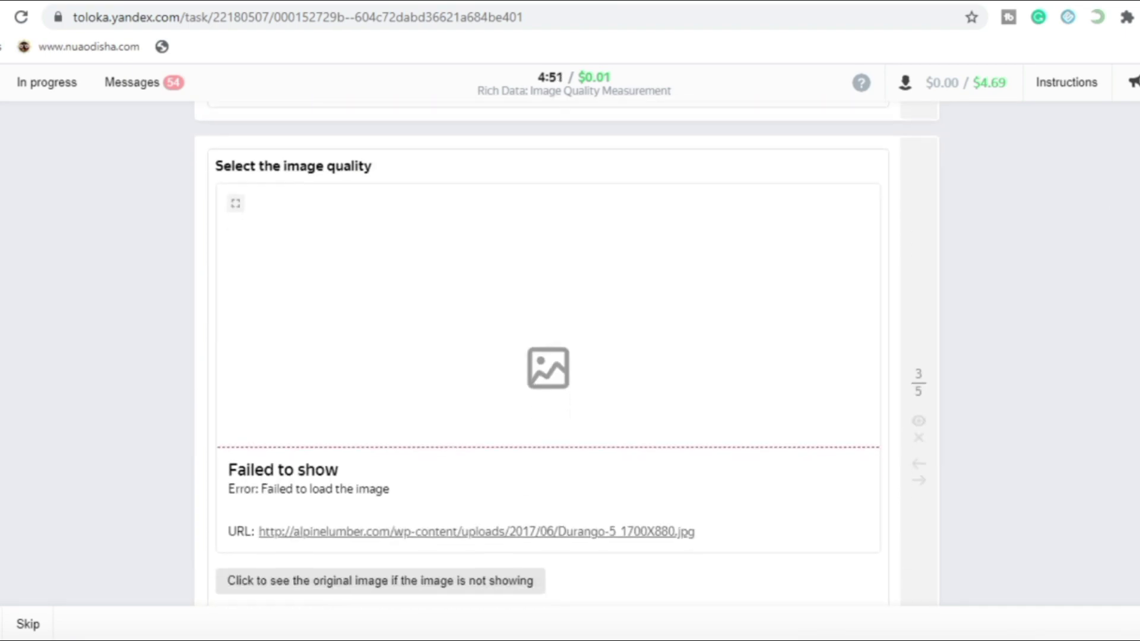
key("Up")
key("Up")
key("Down")
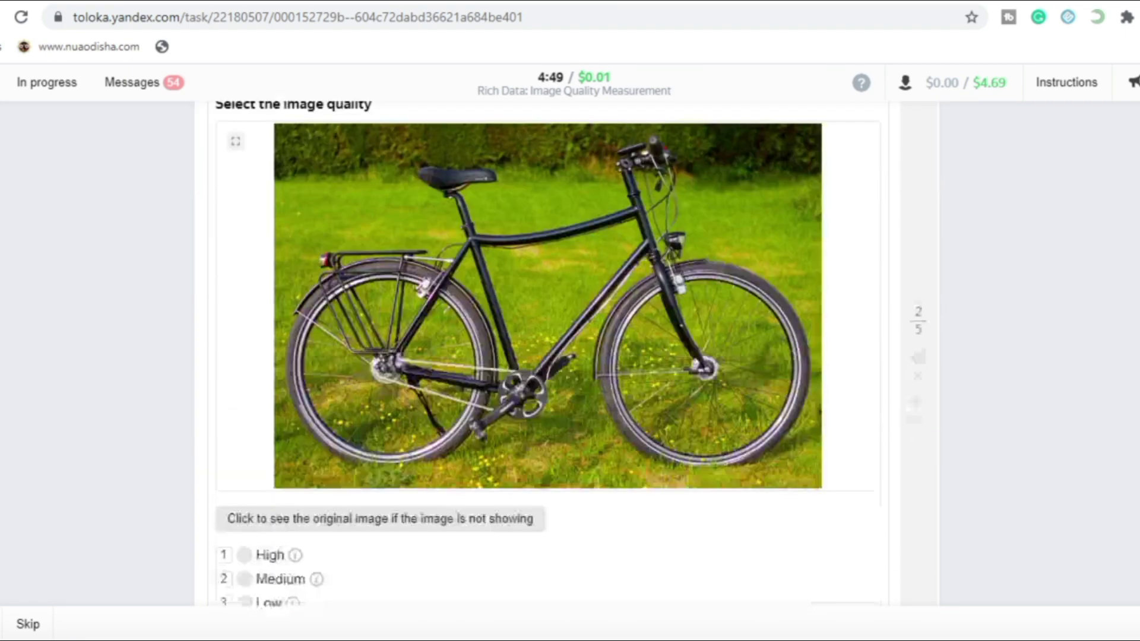
key("Down")
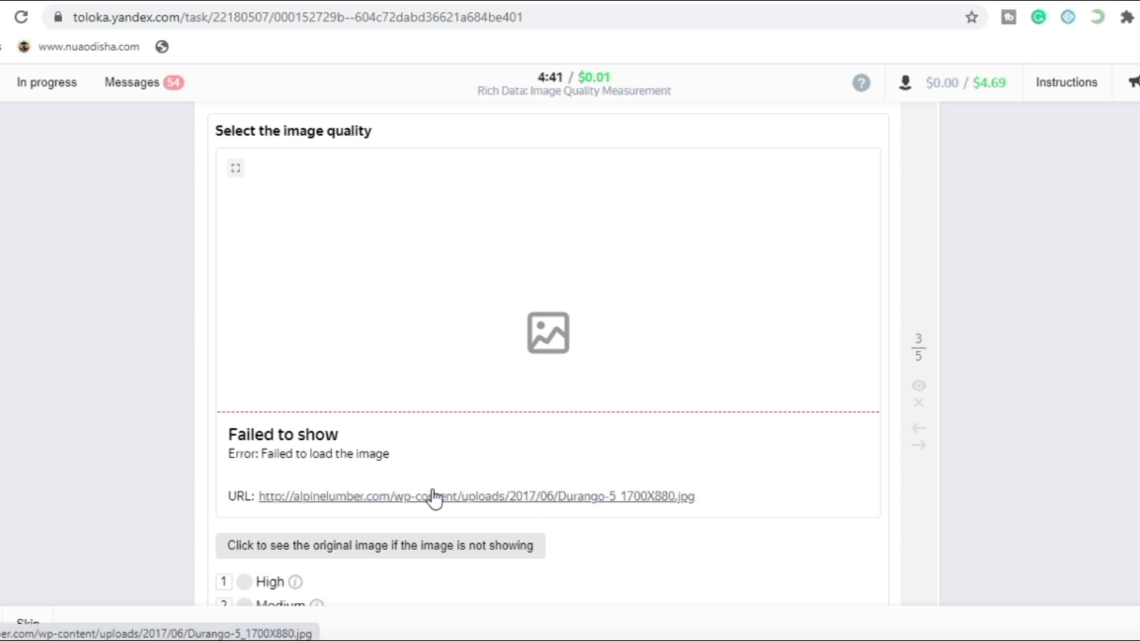
- Examine the original Durango-5_1700X880.jpg image through the third item's URL, and return to the task
left_click(495, 499)
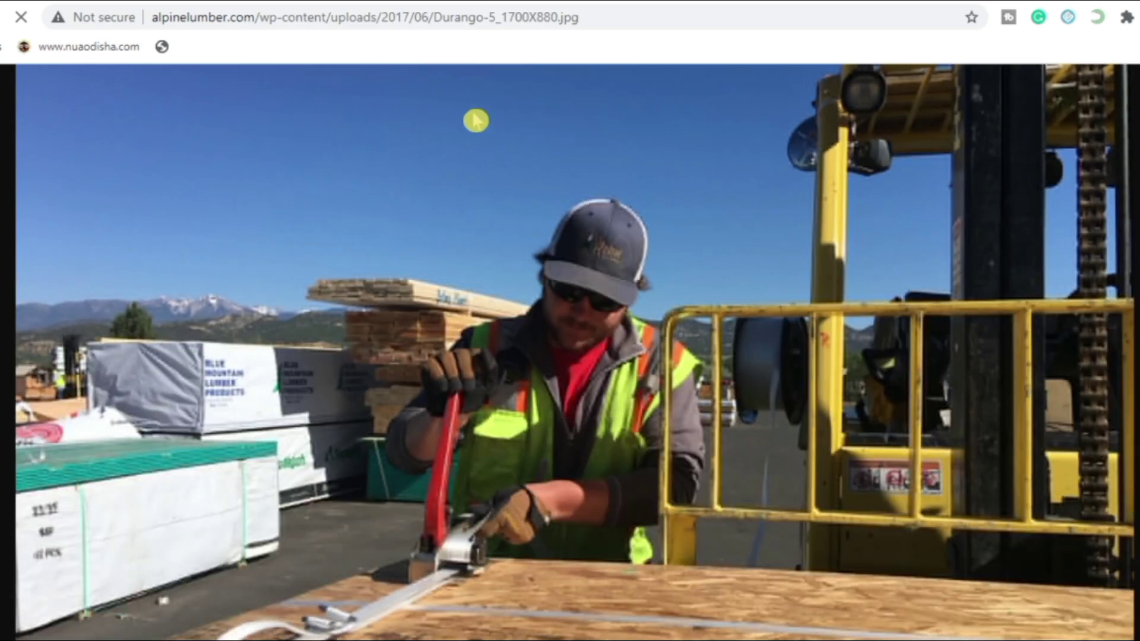
key("ctrl+w")
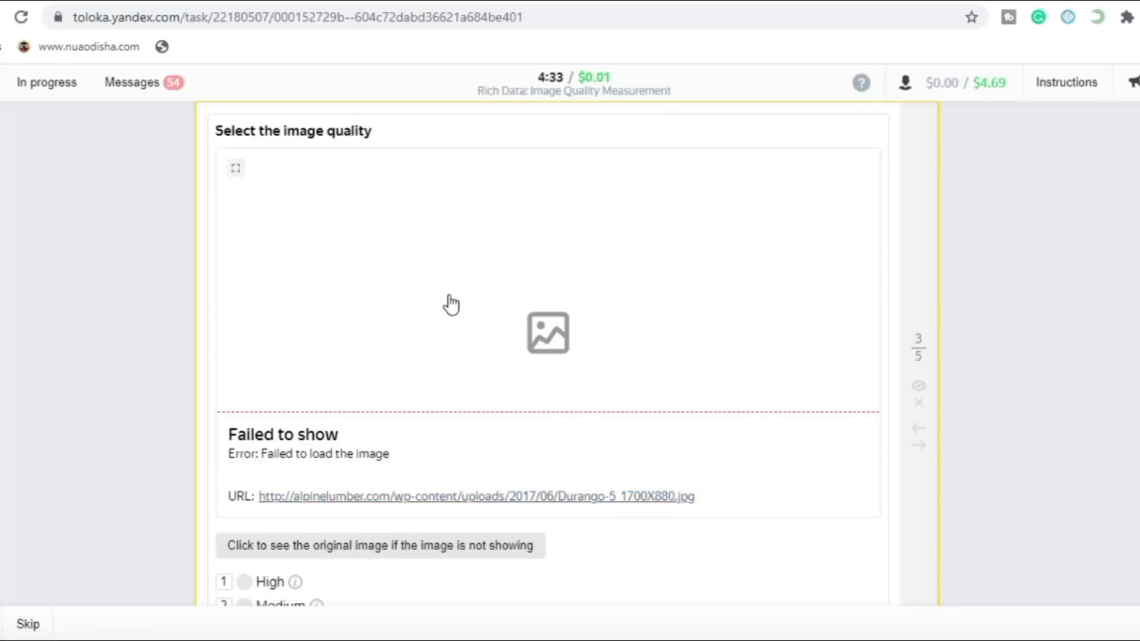
key("ctrl+shift+t")
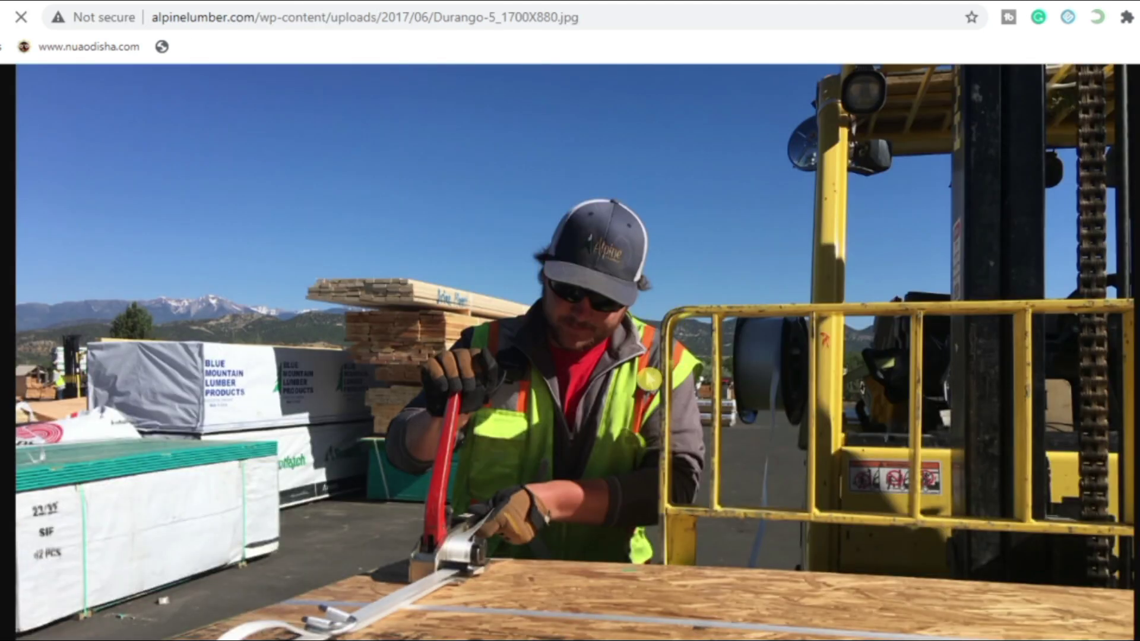
key("ctrl+w")
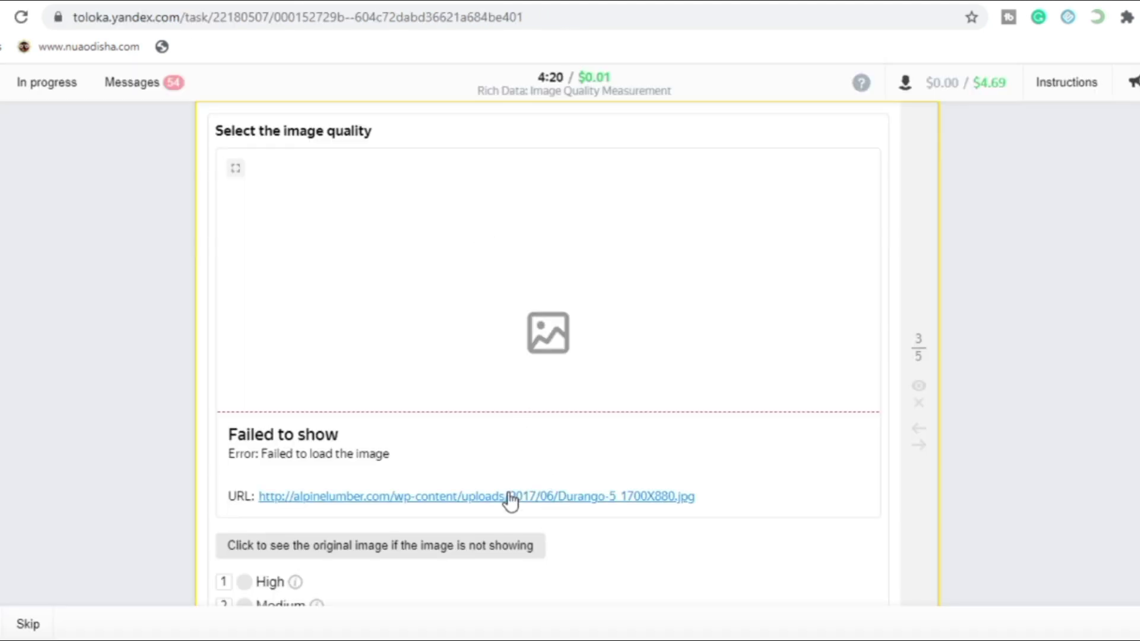
key("ctrl+shift+t")
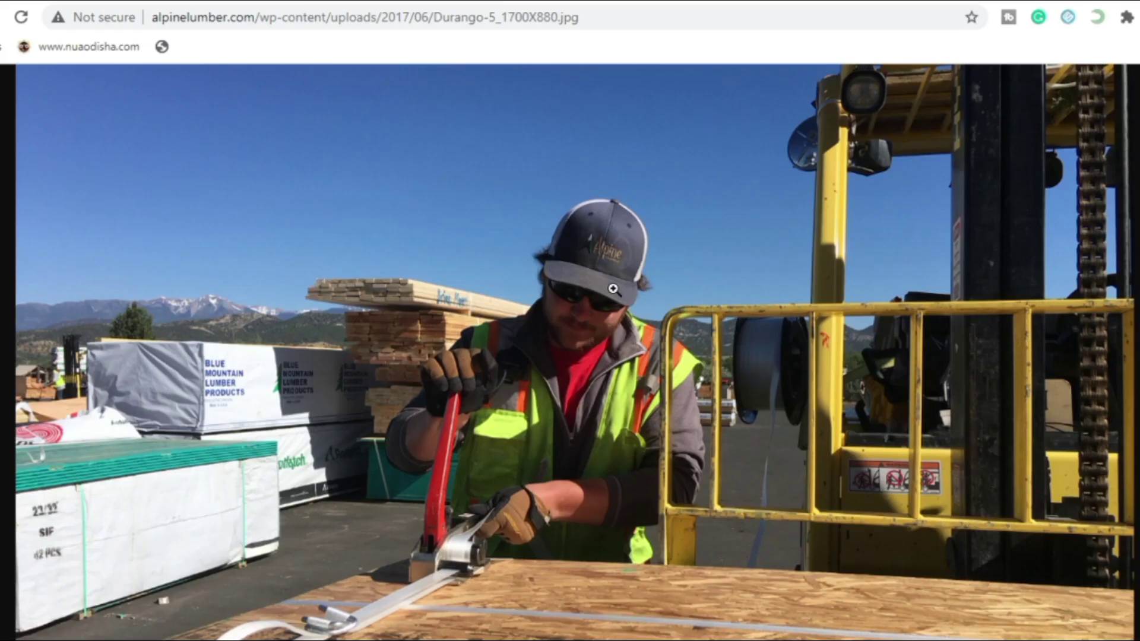
key("ctrl+w")
key("ctrl+shift+t")
left_click(665, 2)
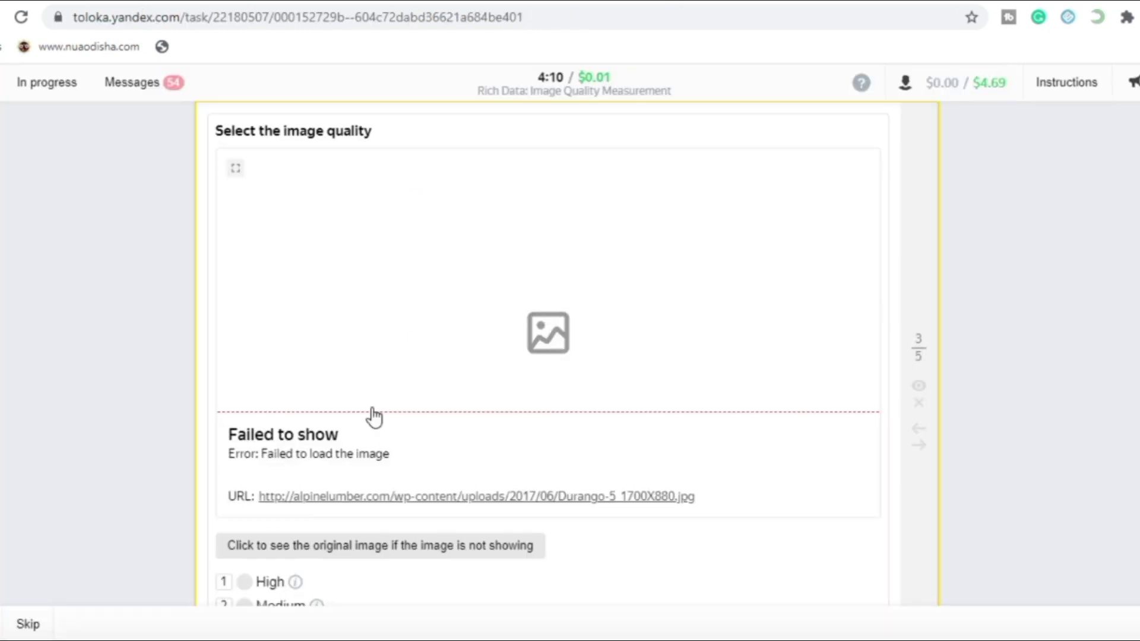
- Rate the third image, of the lumber yard worker, and the fourth, of the garnished seafood dish, as High
left_click(244, 583)
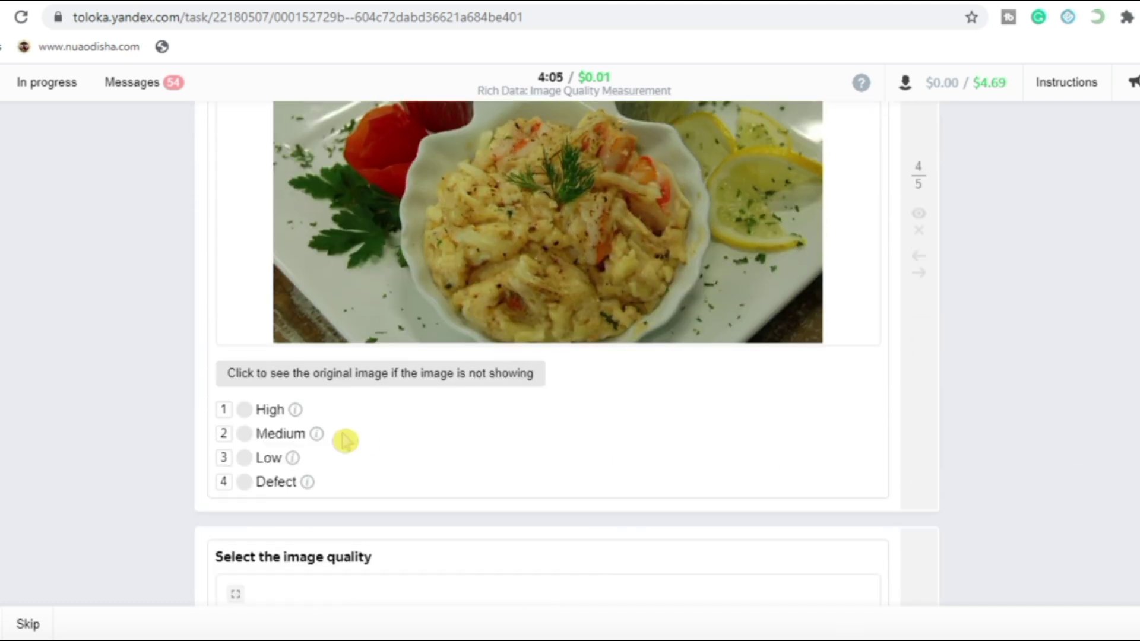
left_click(255, 413)
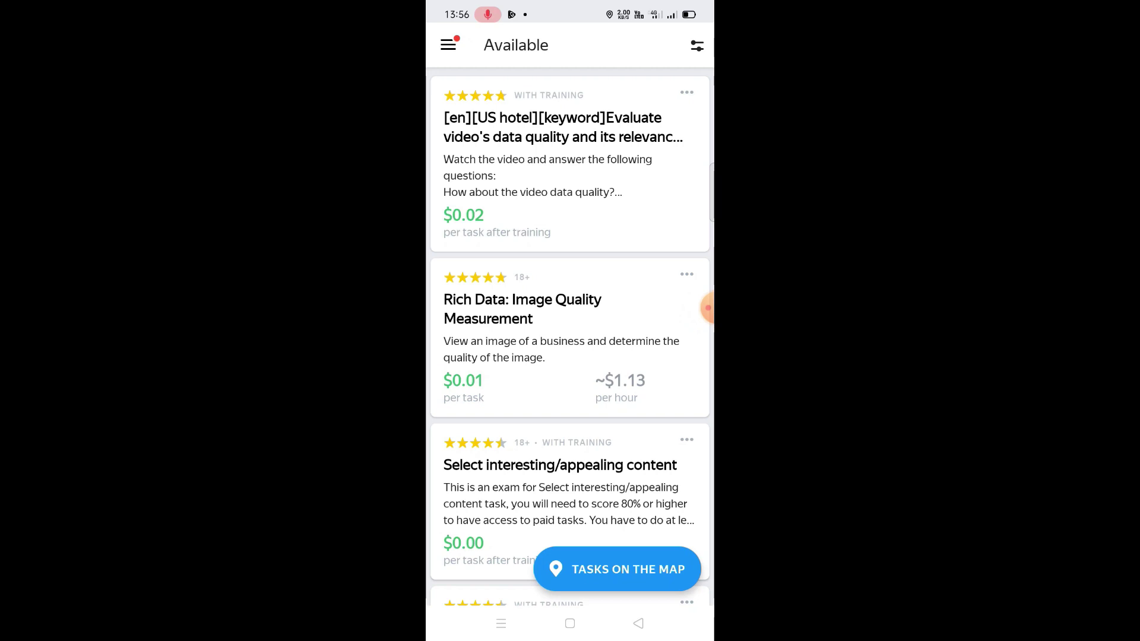
- Switch to the Toloka mobile app, open the Rich Data: Image Quality Measurement task's info, and start the task
left_click(570, 337)
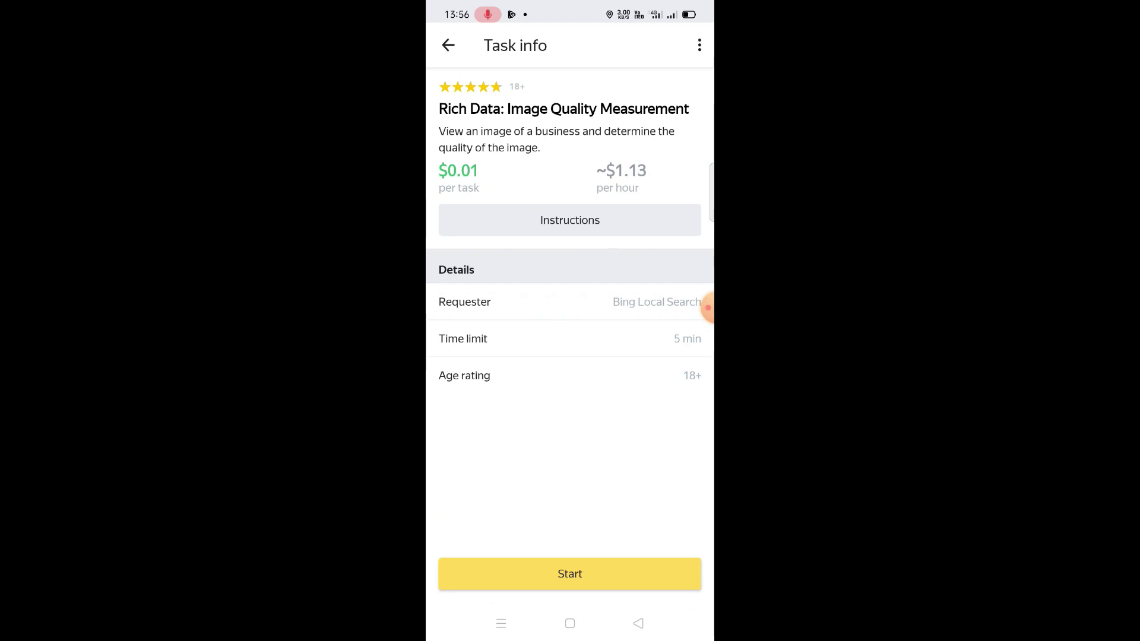
left_click(570, 573)
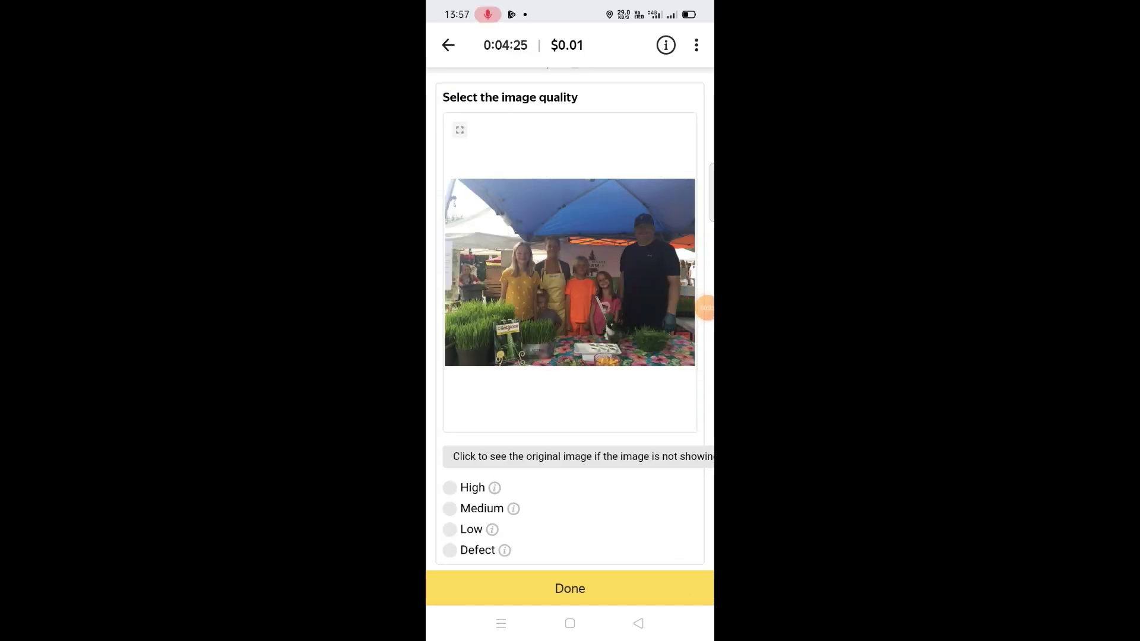
- Rate the first image, of the group under the blue market tent, as Medium, and the second, of wine bottles and dishes, as High
scroll(569, 321, "down", 3)
scroll(570, 321, "up", 2)
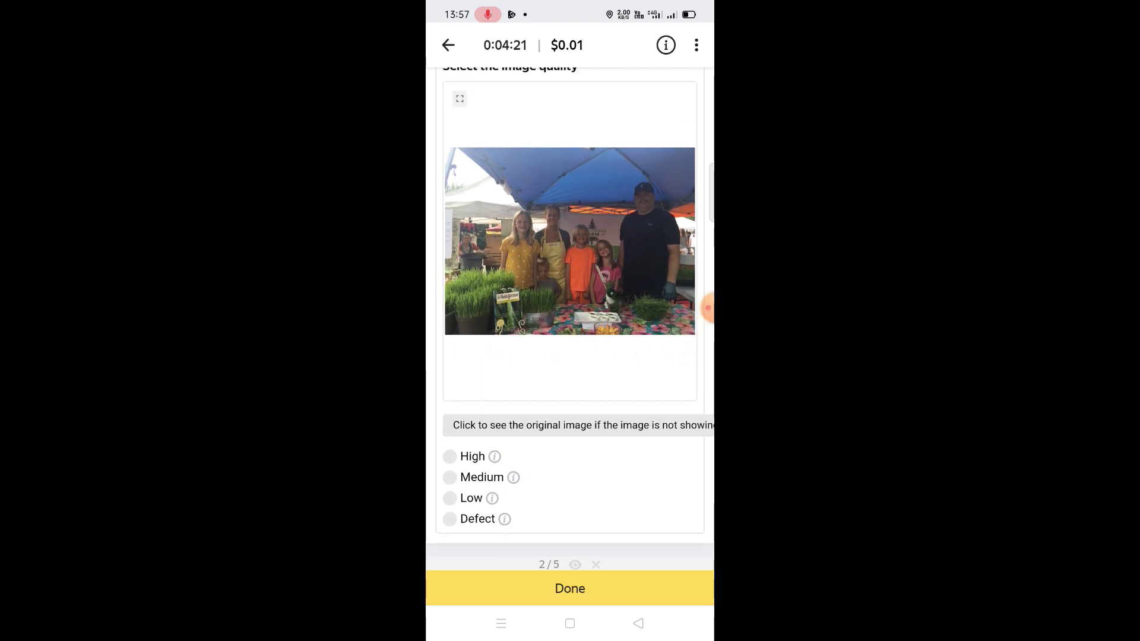
scroll(569, 321, "down", 1)
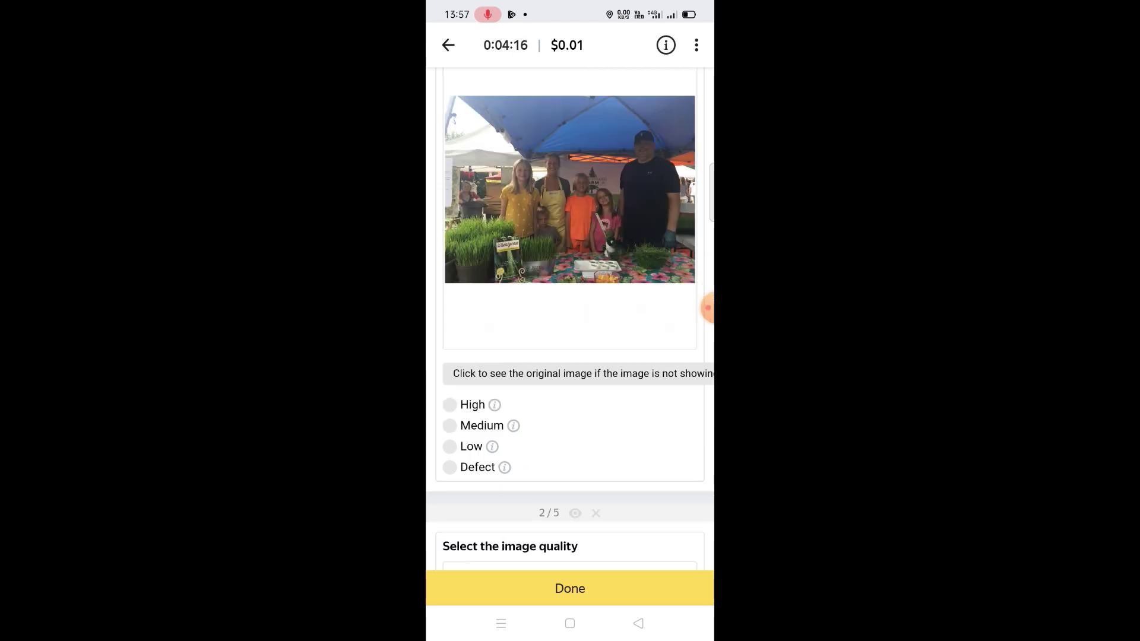
left_click(450, 426)
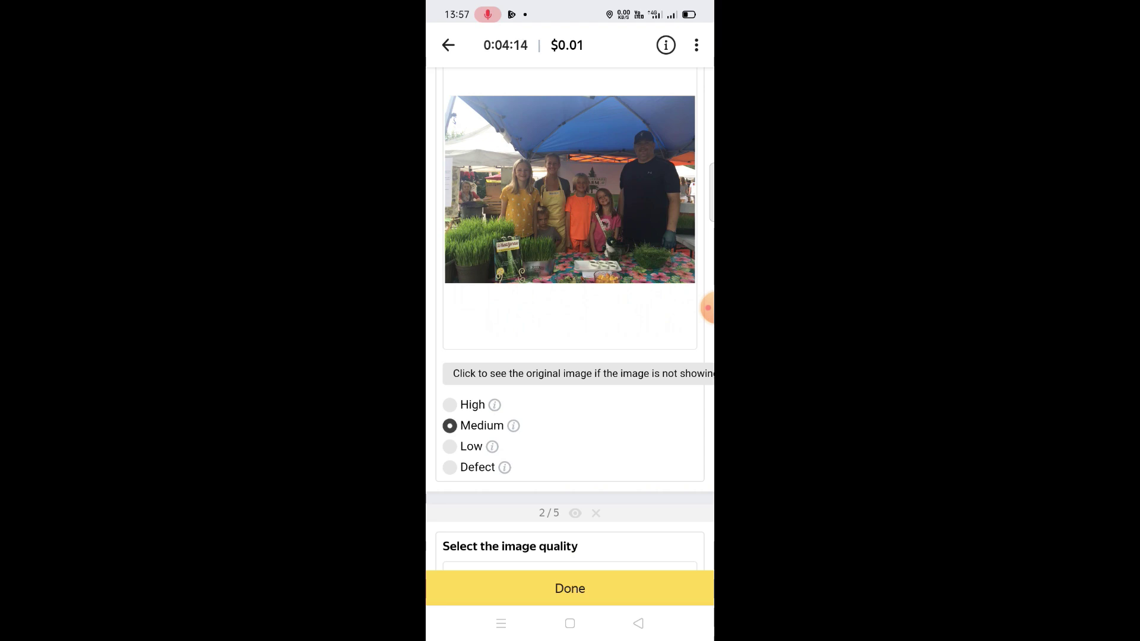
scroll(570, 321, "down", 7)
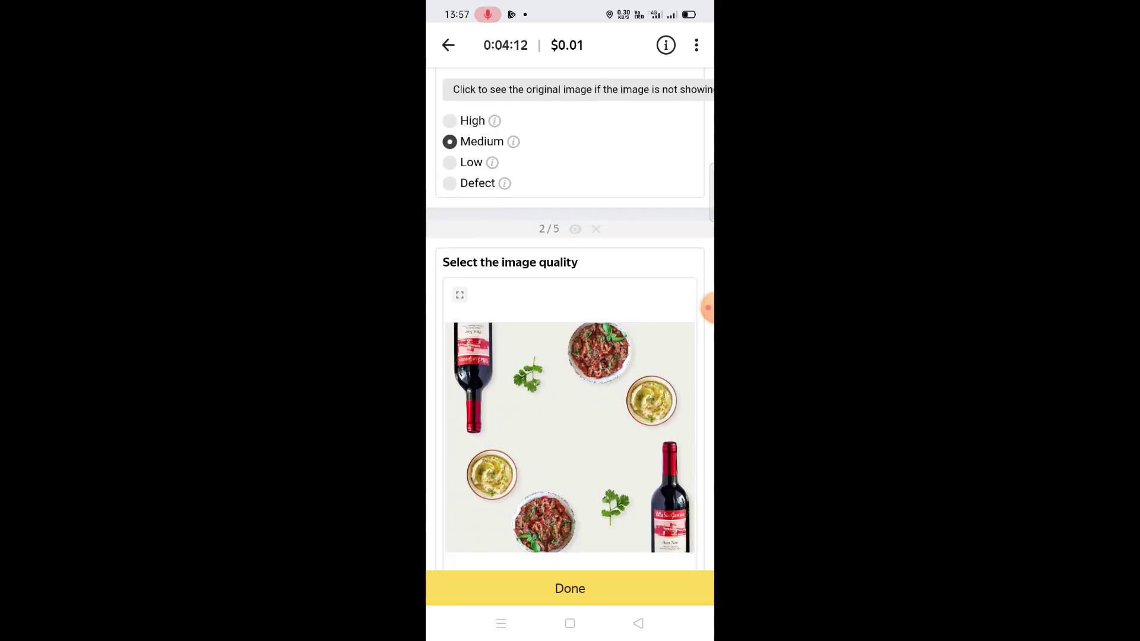
scroll(570, 320, "down", 2)
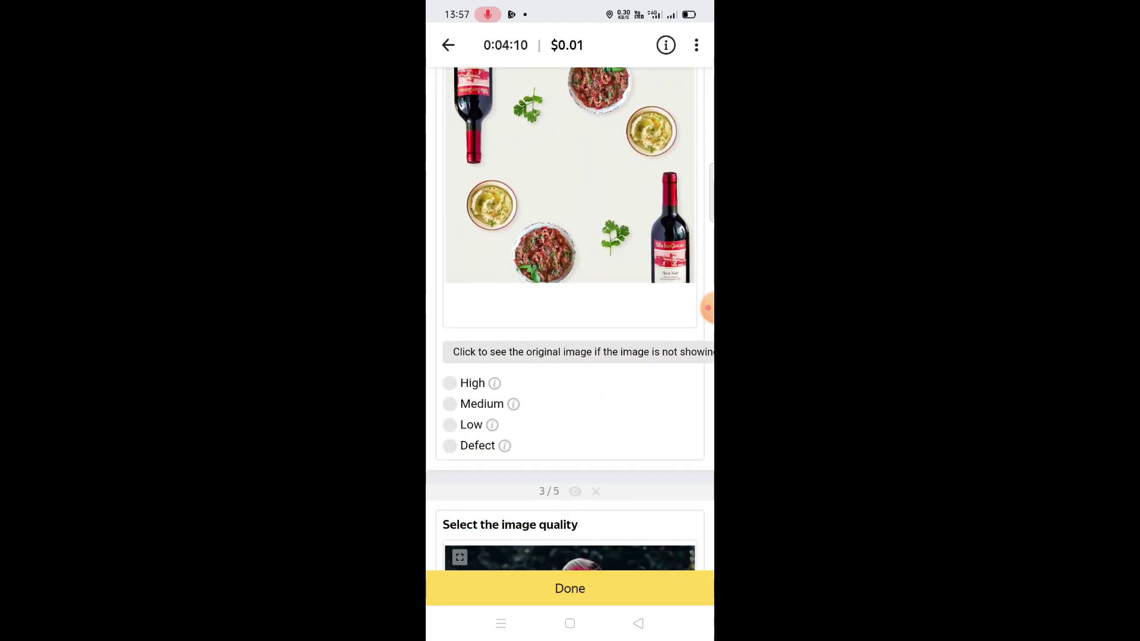
left_click(450, 382)
- Rate the third image, of the helmeted motorcyclist, as Medium, and the fourth, of the sausages in a pan, as High
scroll(570, 320, "down", 4)
scroll(570, 321, "down", 3)
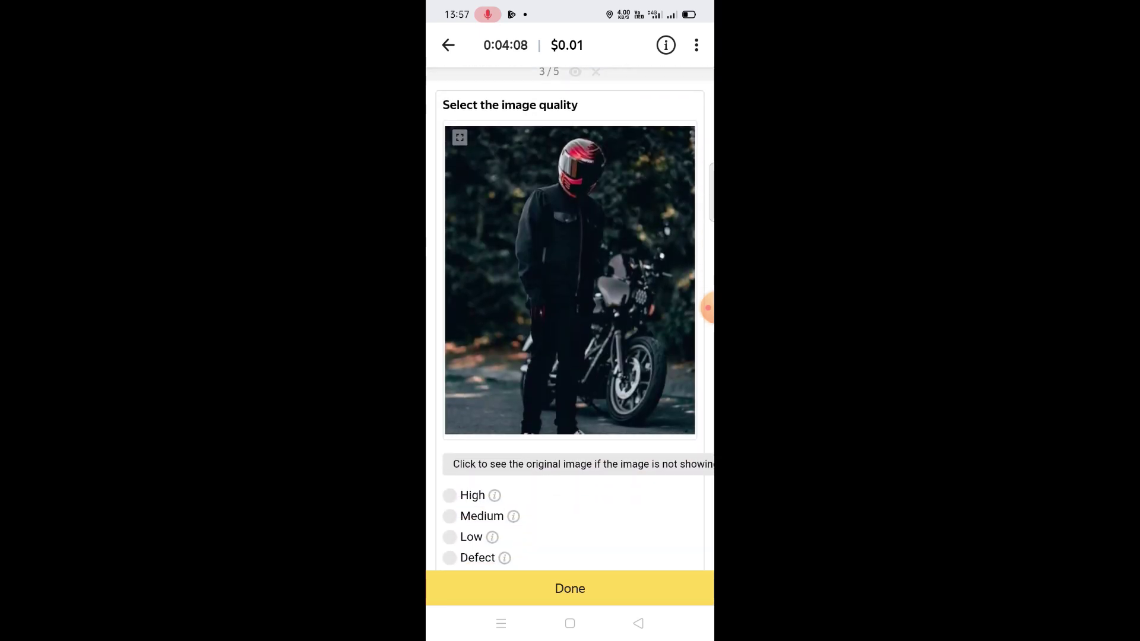
scroll(570, 320, "down", 2)
left_click(449, 415)
scroll(570, 321, "up", 2)
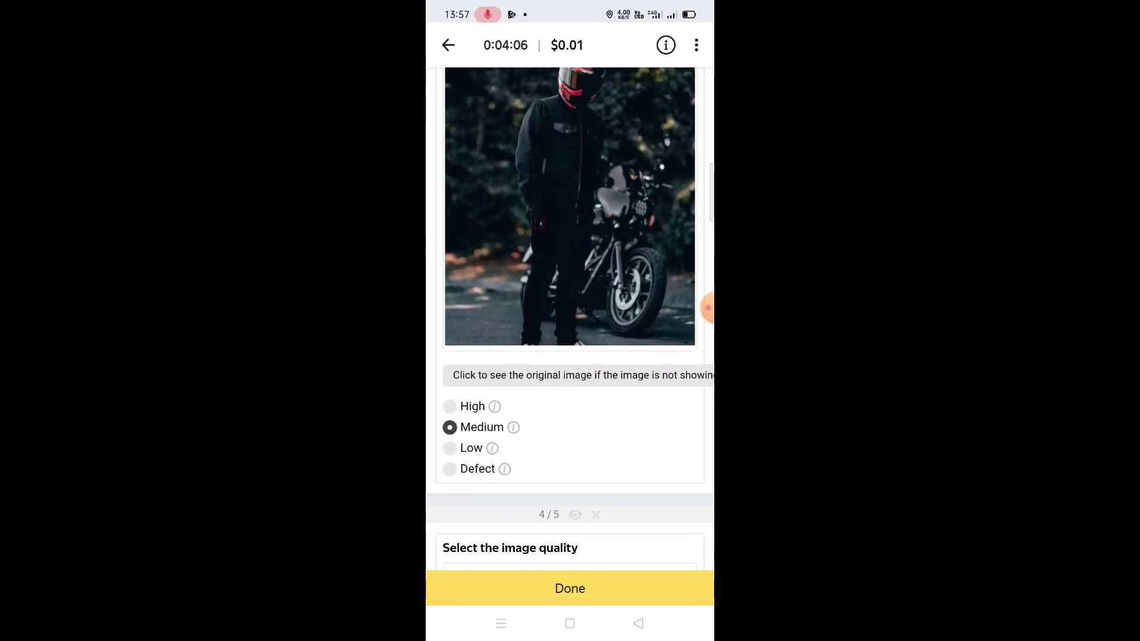
scroll(569, 321, "down", 10)
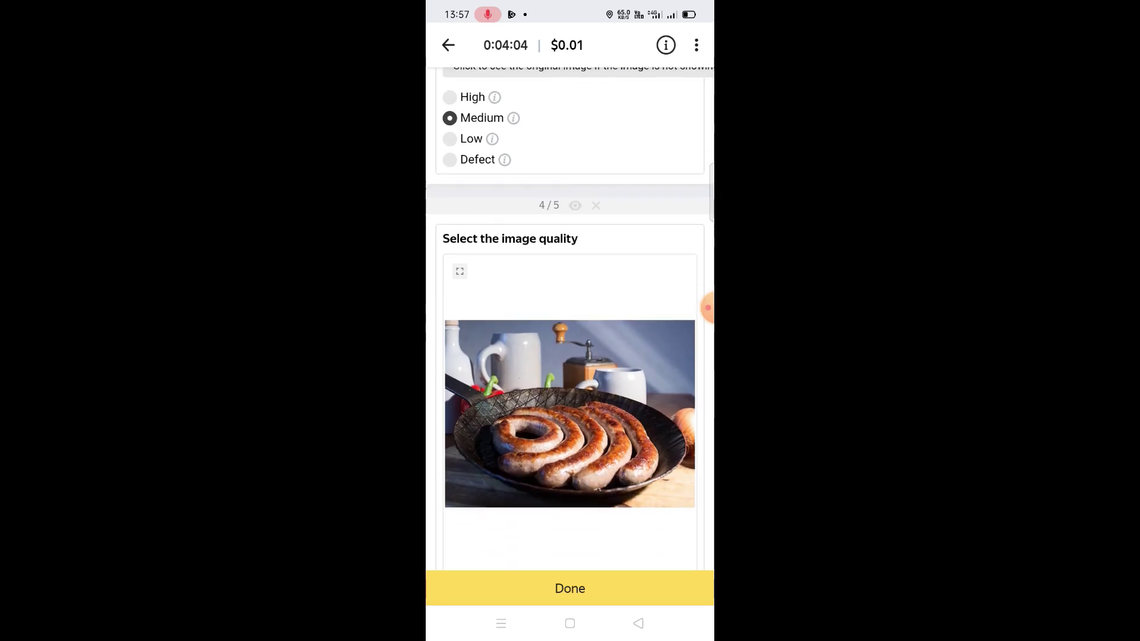
scroll(570, 321, "down", 2)
left_click(449, 372)
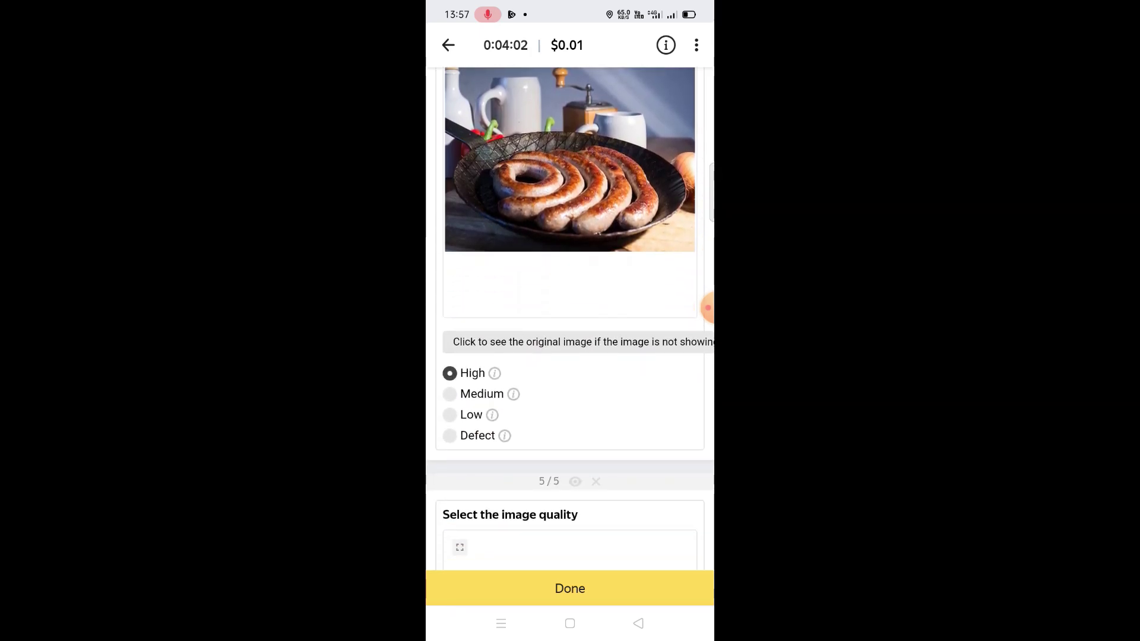
- Rate the fifth image, of the overexposed rocky beach, as Low, and submit the completed set of five images
scroll(570, 320, "down", 5)
scroll(570, 320, "down", 2)
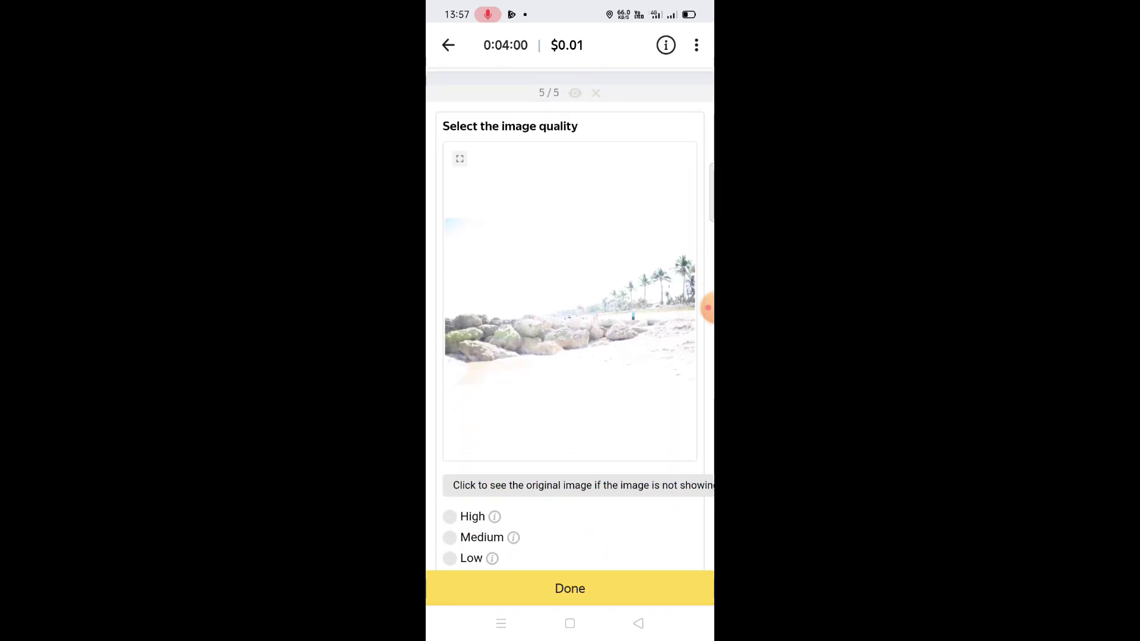
scroll(570, 321, "down", 1)
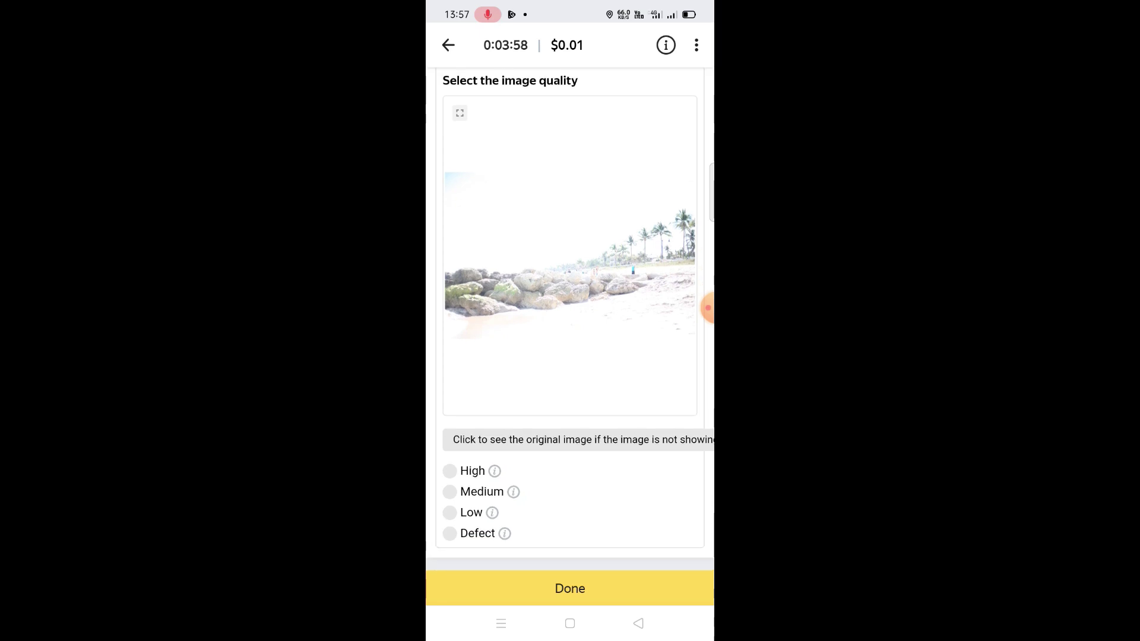
left_click(449, 512)
left_click(570, 589)
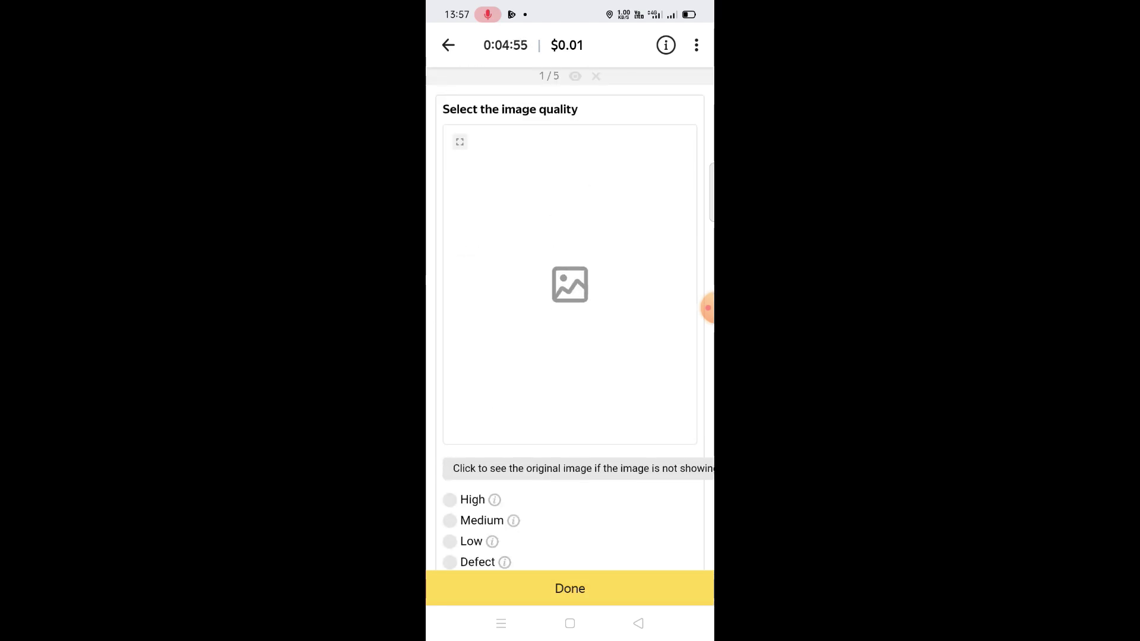